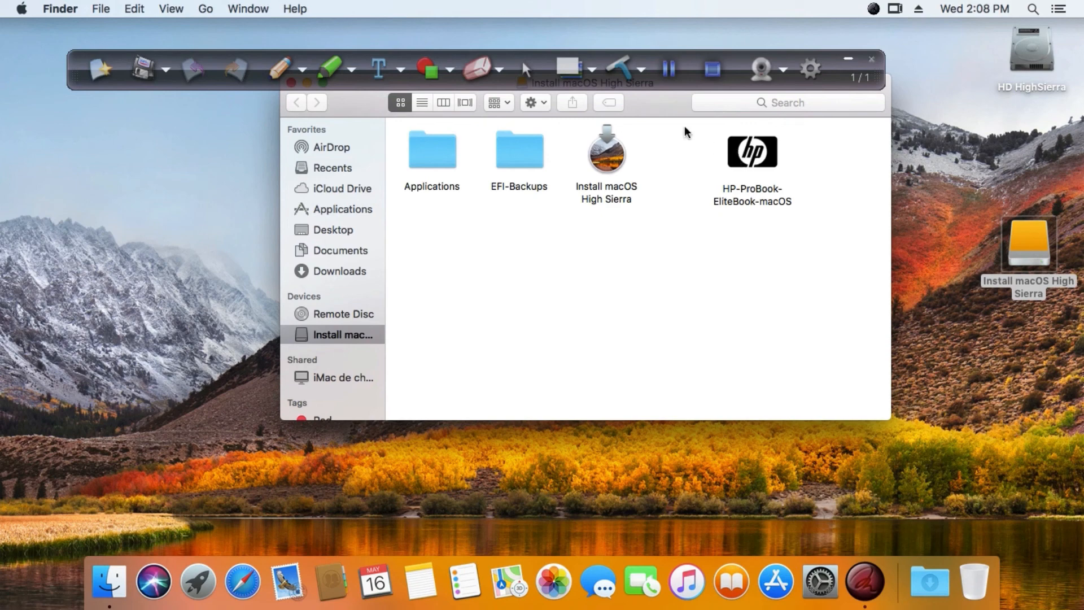
Copy the HP-ProBook-EliteBook-macOS package from the Install macOS High Sierra drive to the desktop and eject the drive.
left_click_drag(665, 114, 641, 142)
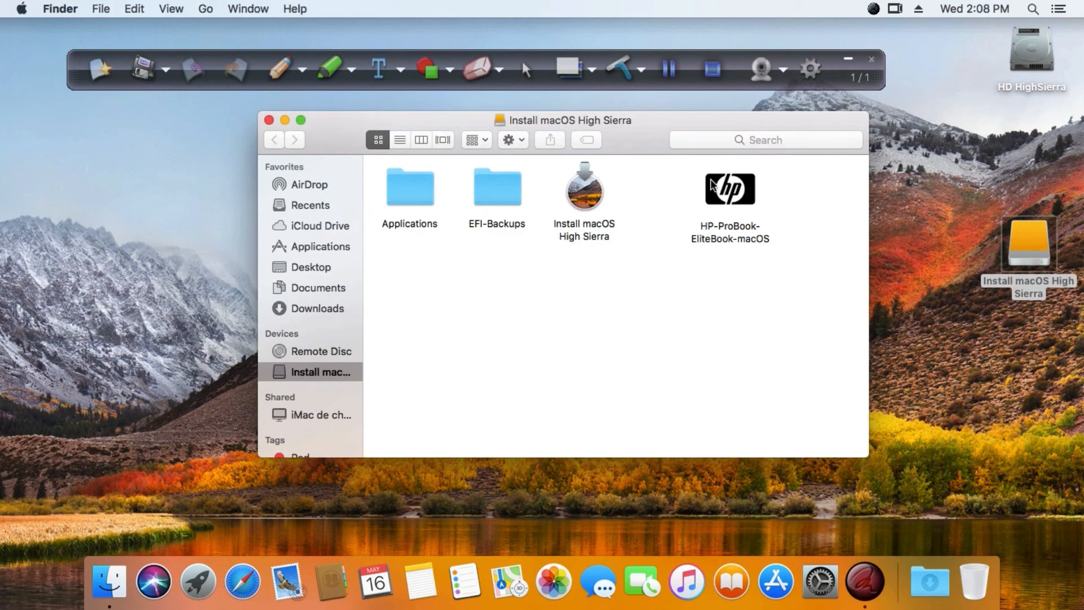
left_click(713, 187)
left_click_drag(699, 186, 83, 273)
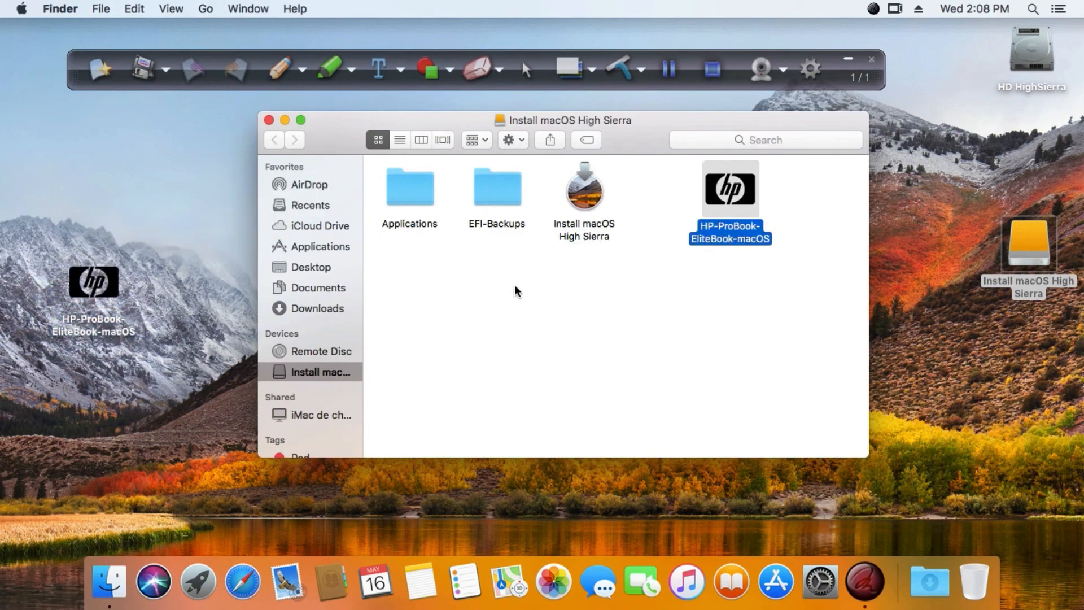
left_click(269, 119)
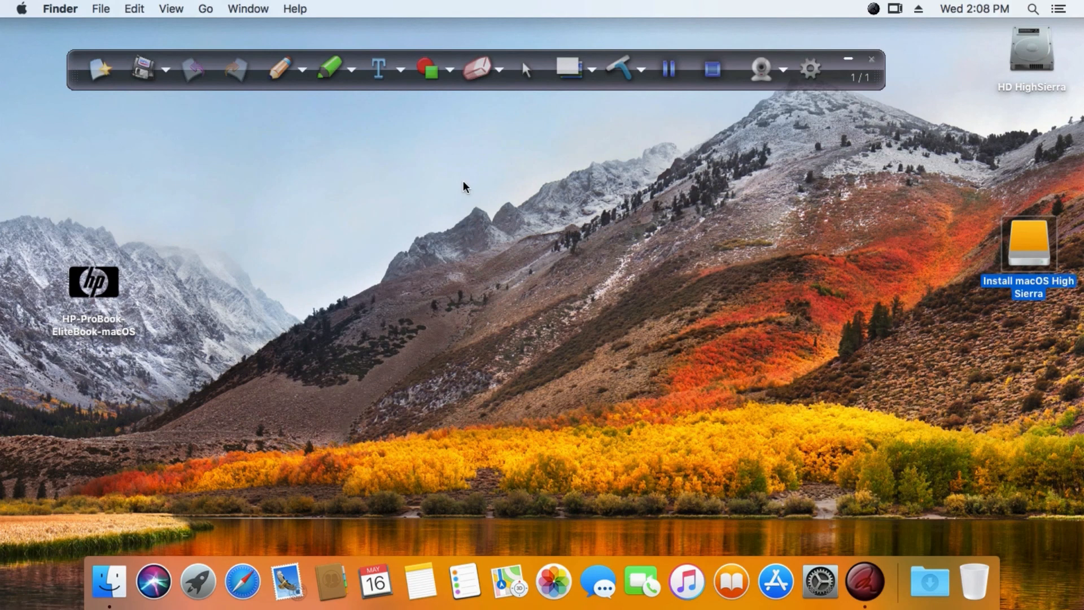
right_click(1042, 236)
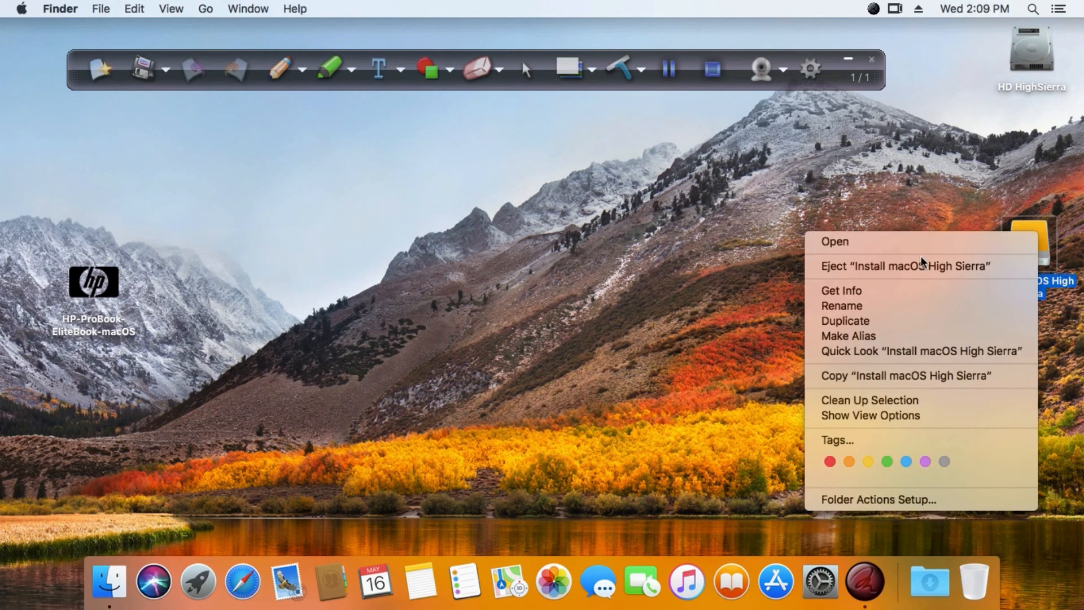
left_click(866, 274)
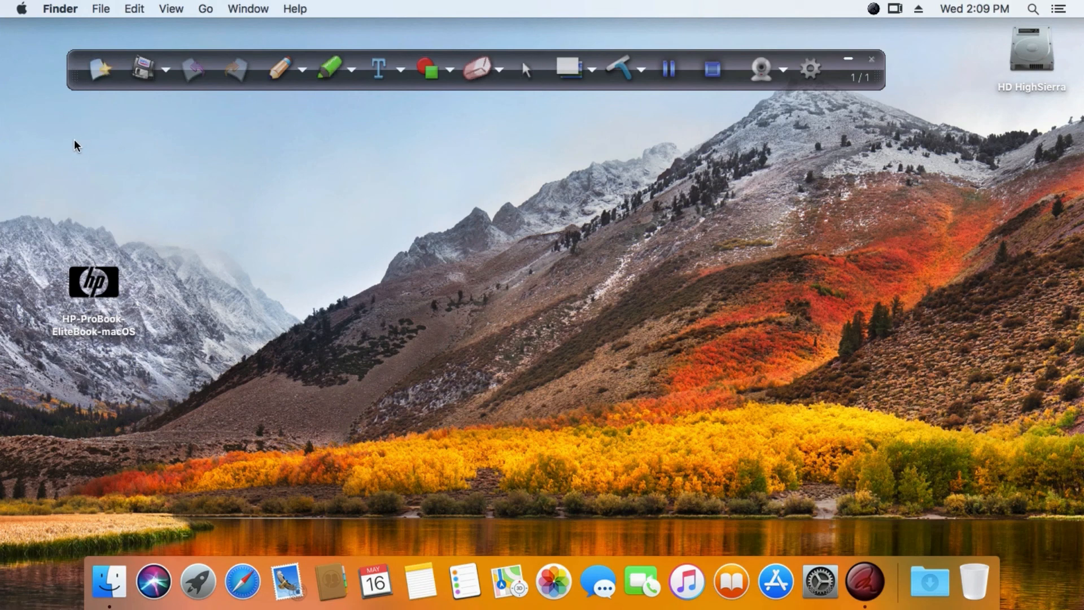
View the Mac's system overview in About This Mac and close it.
left_click(22, 8)
left_click(31, 30)
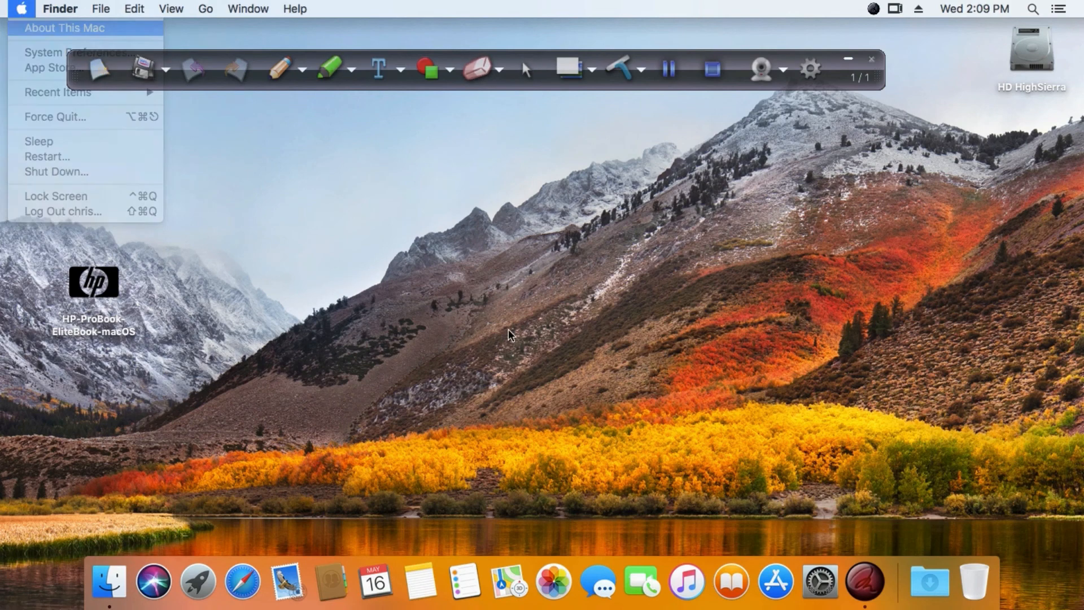
left_click_drag(392, 118, 404, 127)
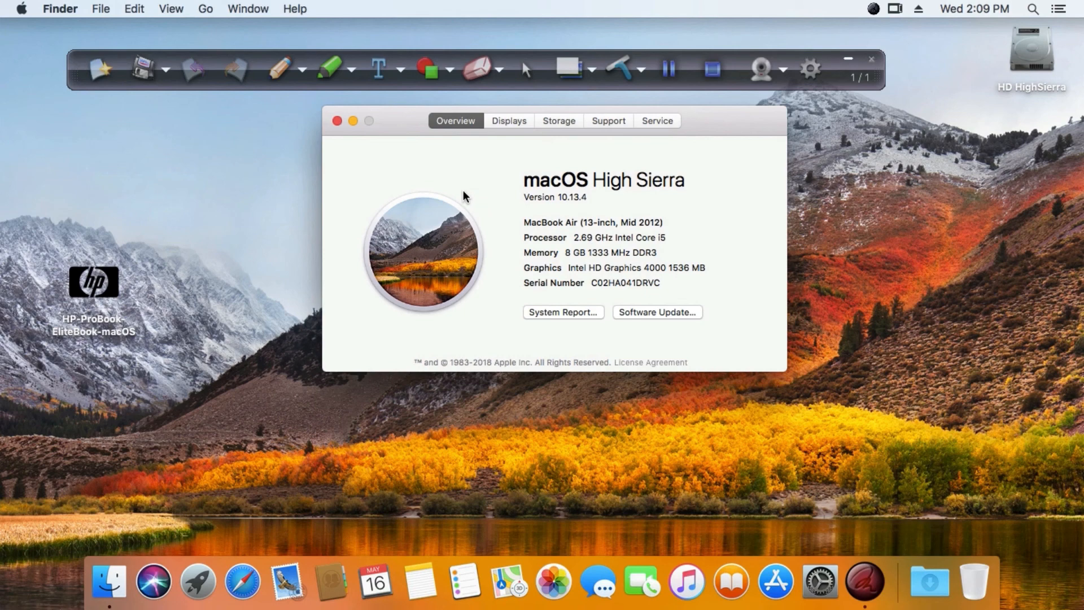
left_click_drag(392, 121, 371, 128)
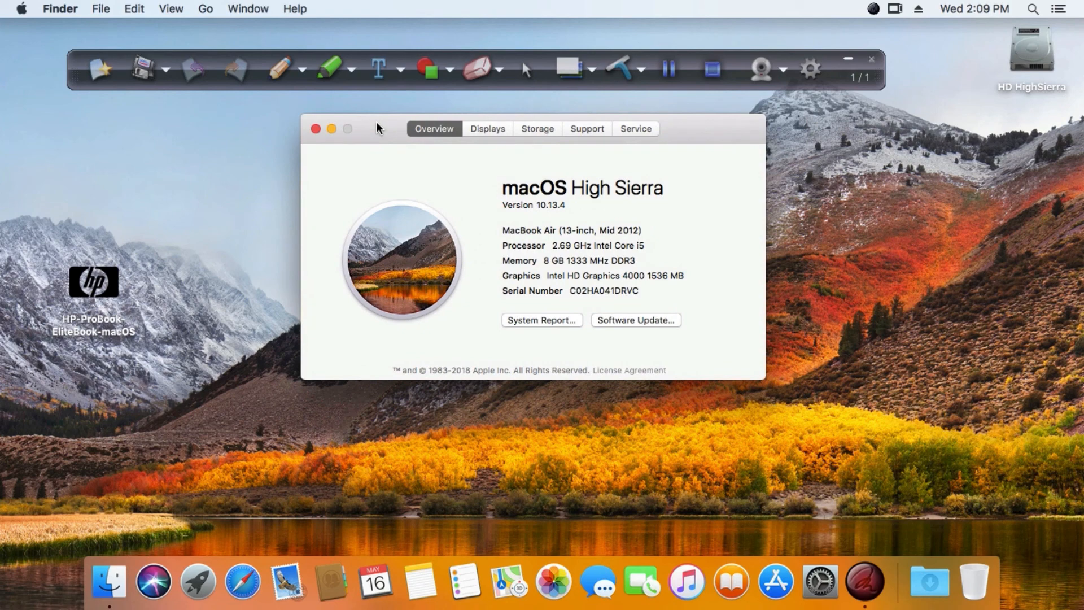
left_click(316, 129)
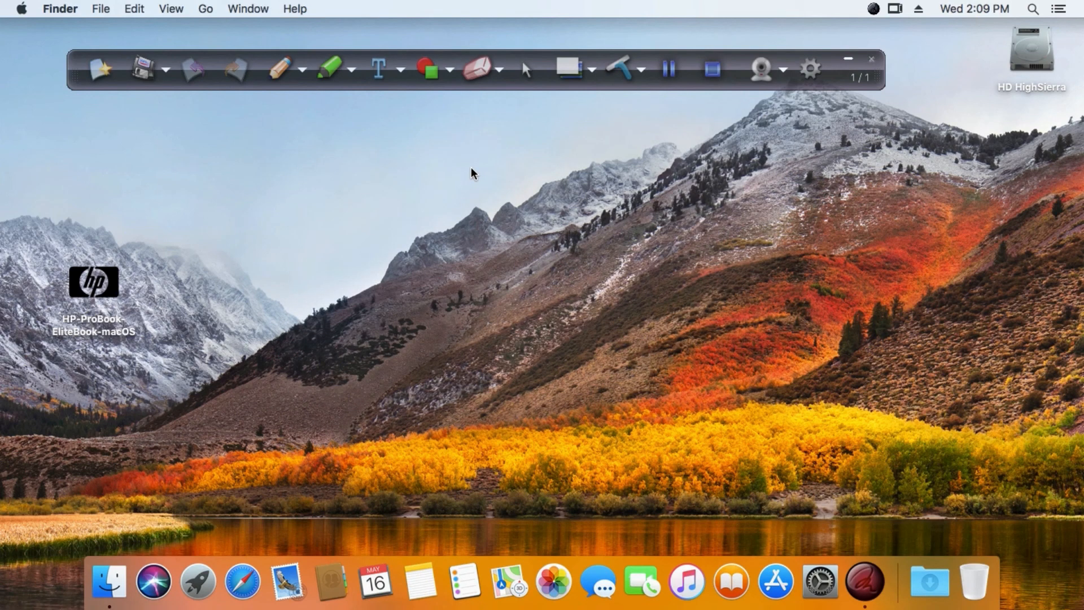
Inspect the Displays and Sound settings in System Preferences and close the window.
left_click(820, 582)
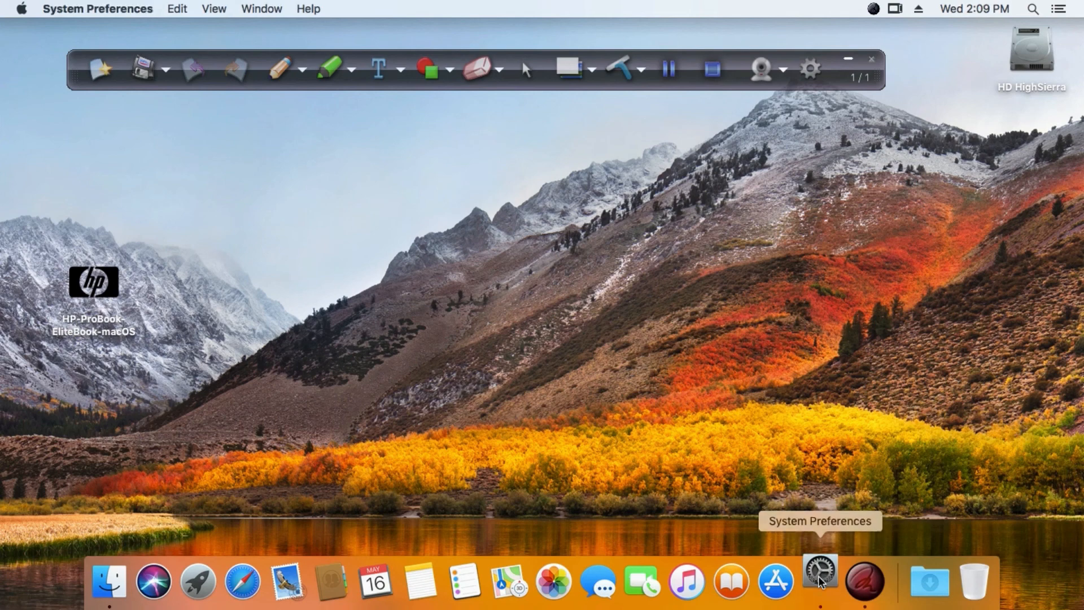
left_click(849, 61)
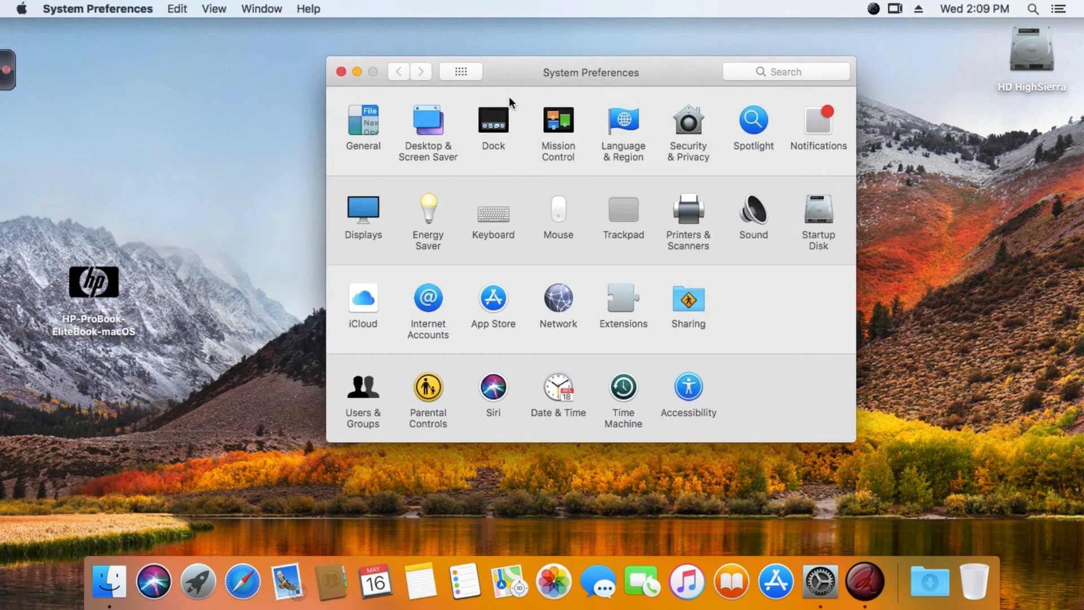
left_click(370, 213)
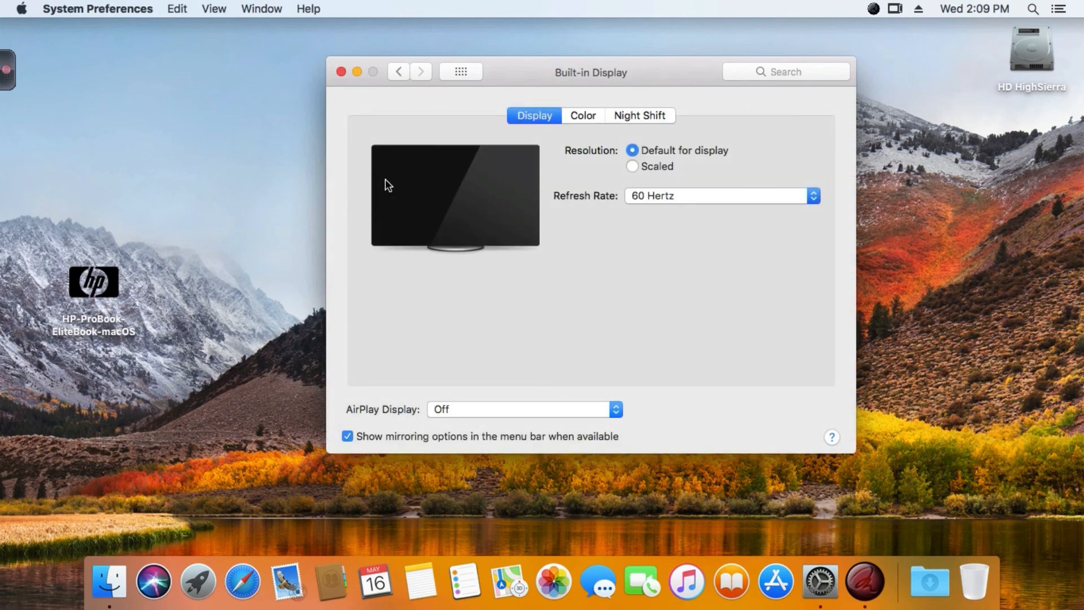
left_click(461, 72)
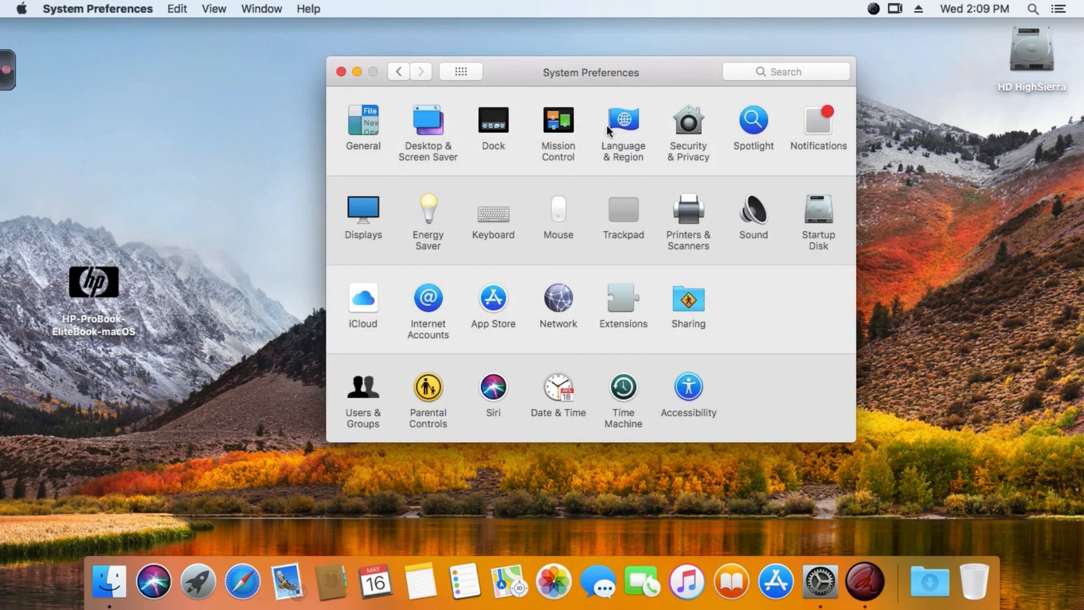
left_click(764, 220)
left_click(456, 71)
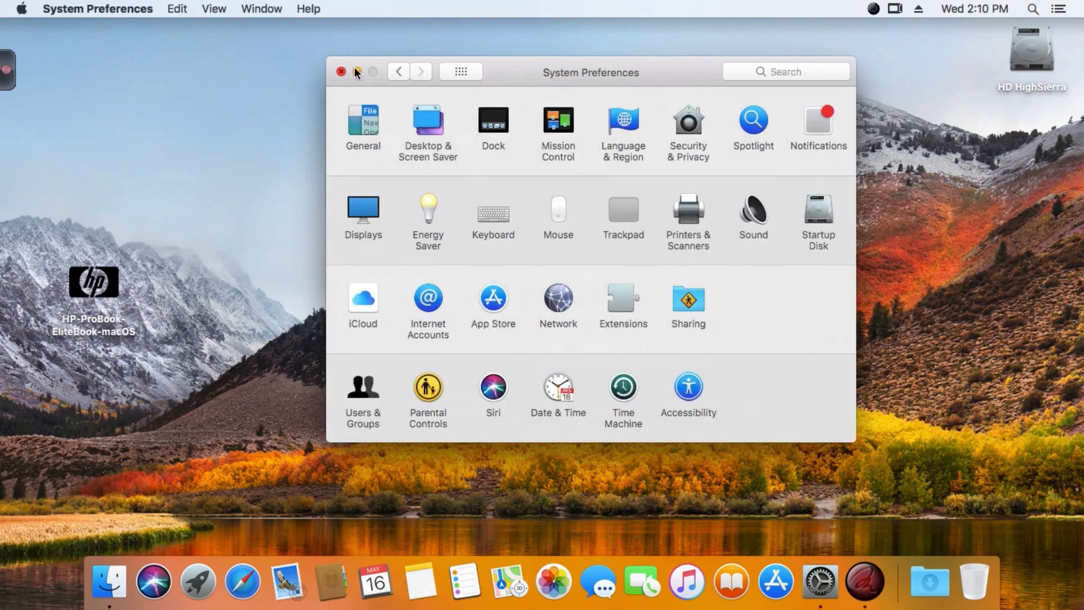
left_click(342, 71)
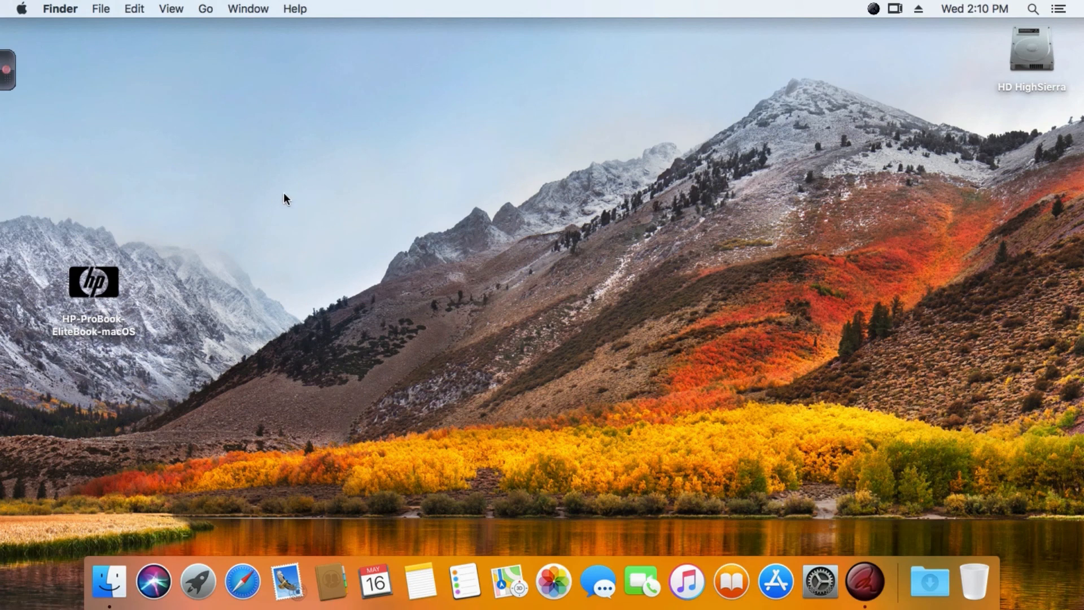
Launch the HP-ProBook-EliteBook-macOS installer from the desktop and read the Read Me notes on its prerequisites.
double_click(113, 284)
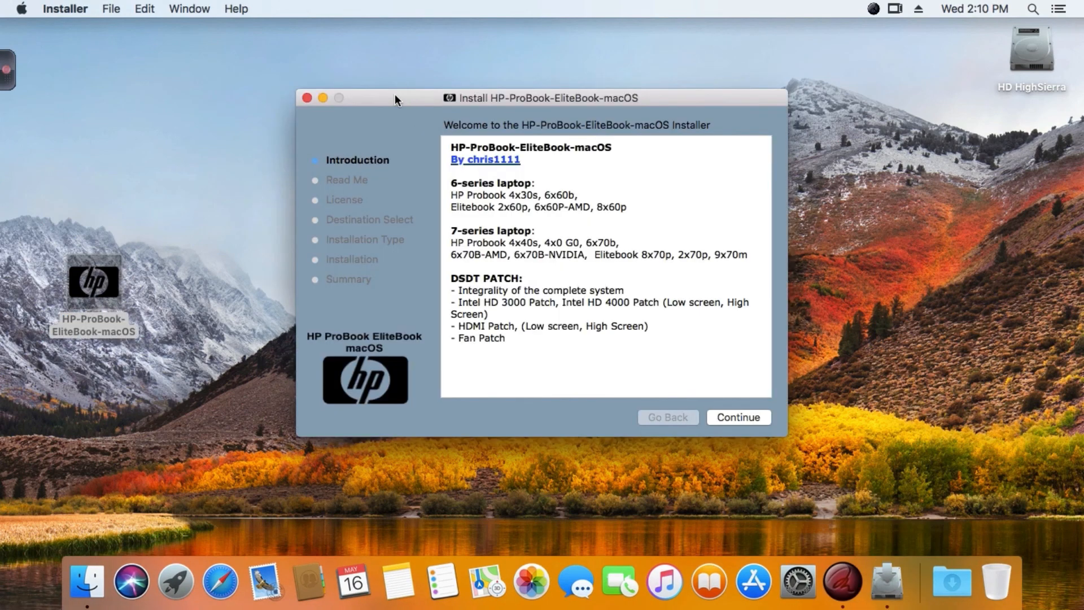
left_click_drag(395, 95, 422, 81)
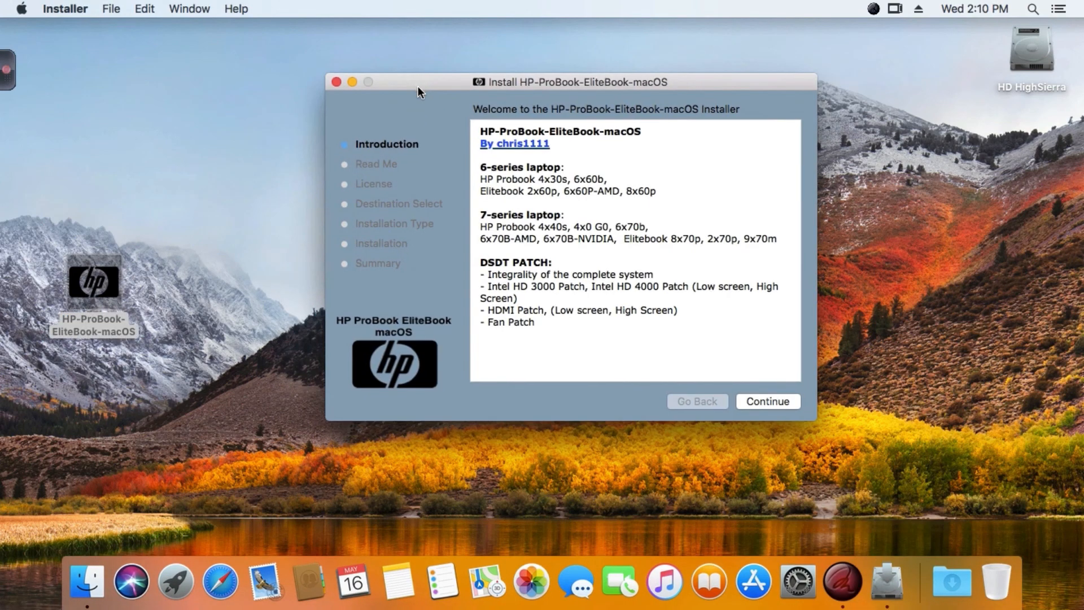
left_click(775, 402)
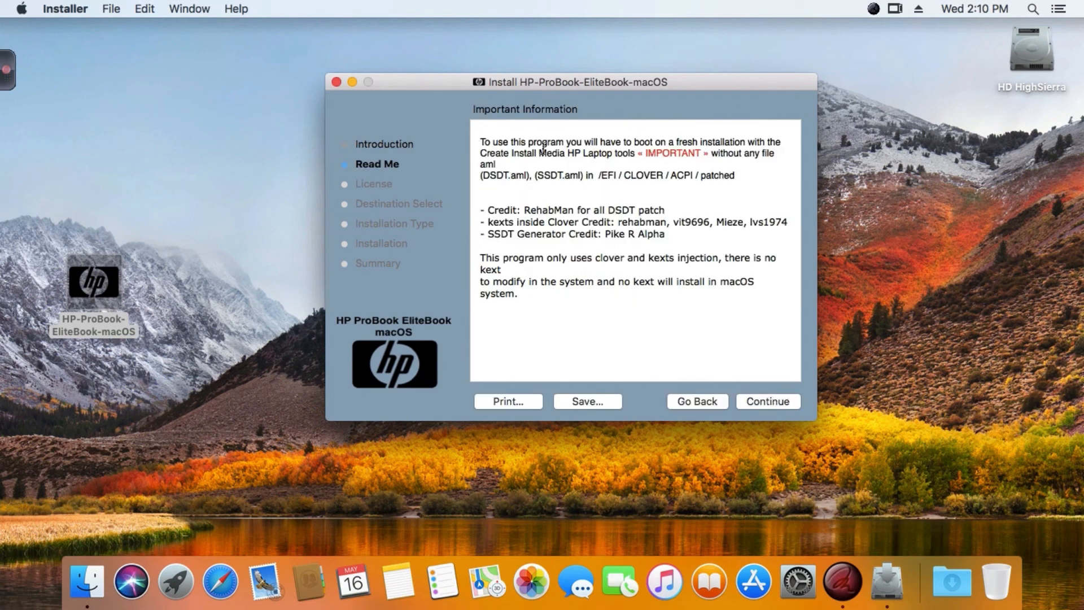
left_click_drag(740, 177, 445, 137)
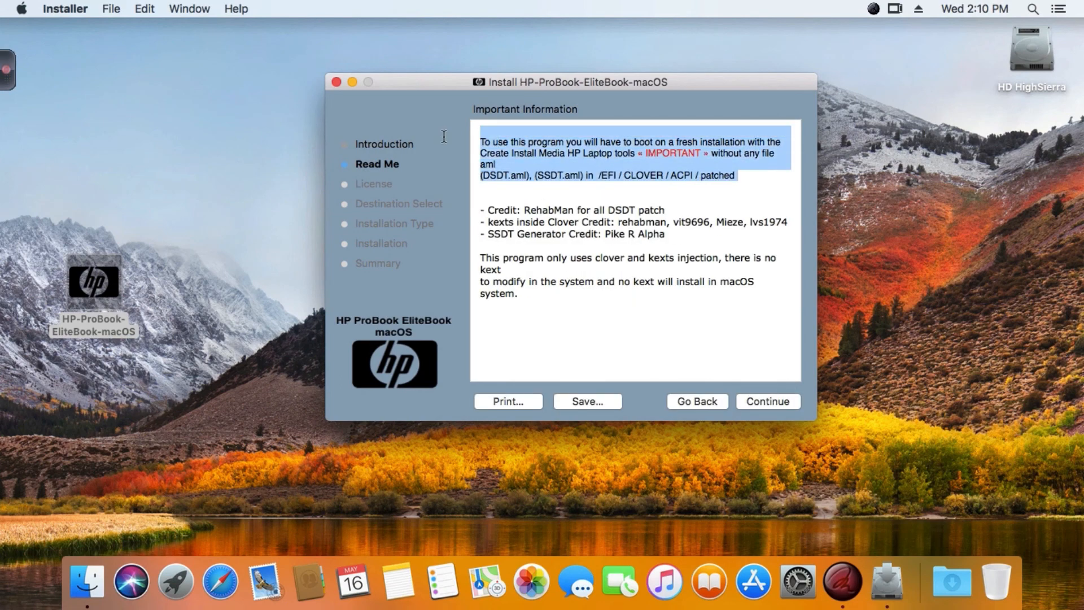
left_click(519, 187)
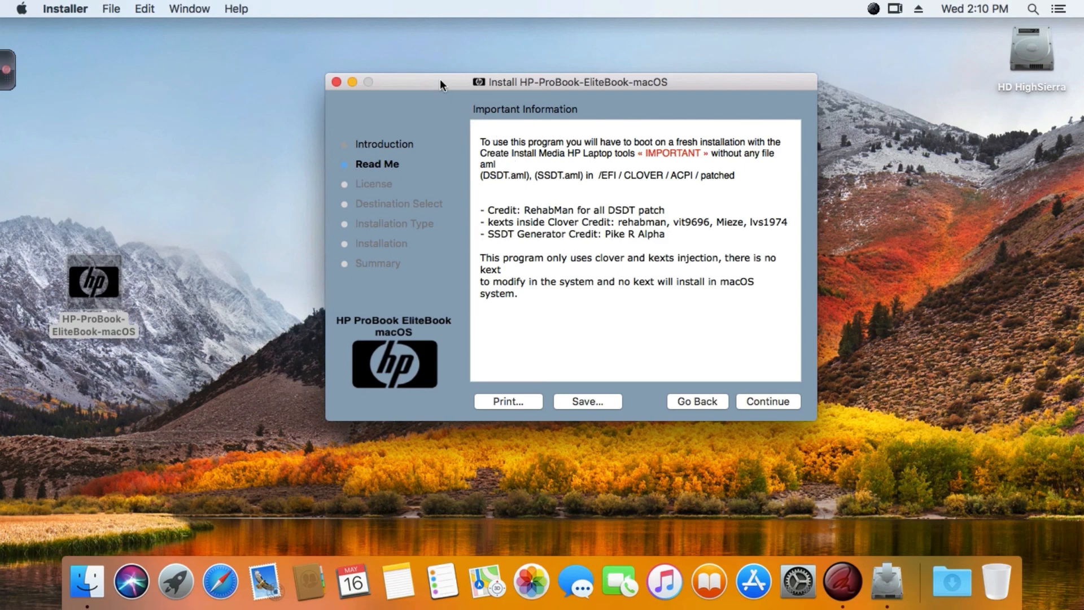
Accept the software license agreement and advance to the Installation Type stage for the HD HighSierra disk.
left_click_drag(439, 78, 436, 76)
left_click(781, 403)
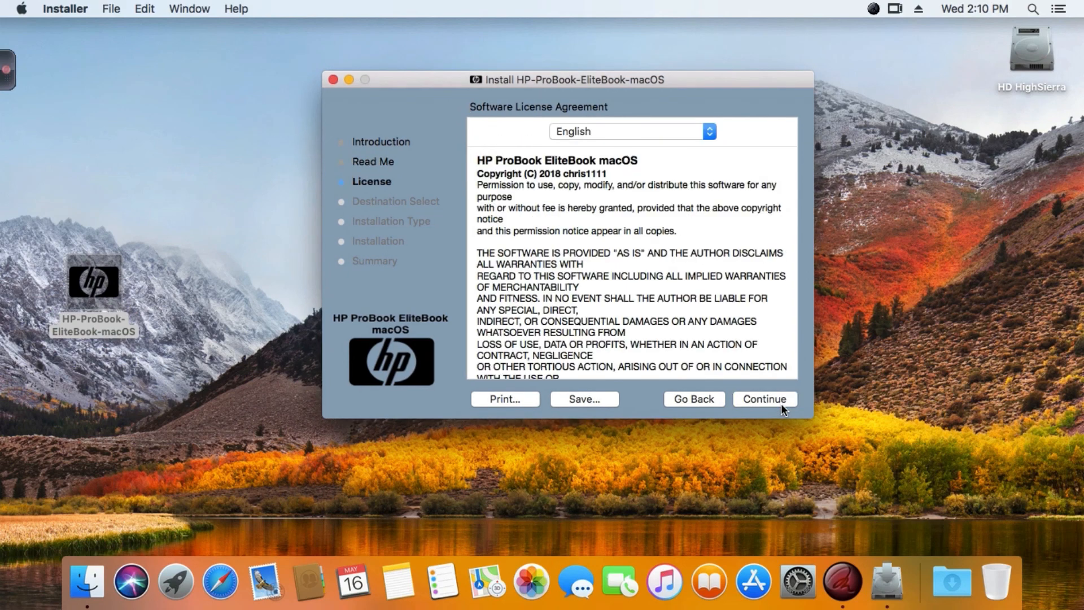
left_click(781, 404)
left_click(738, 208)
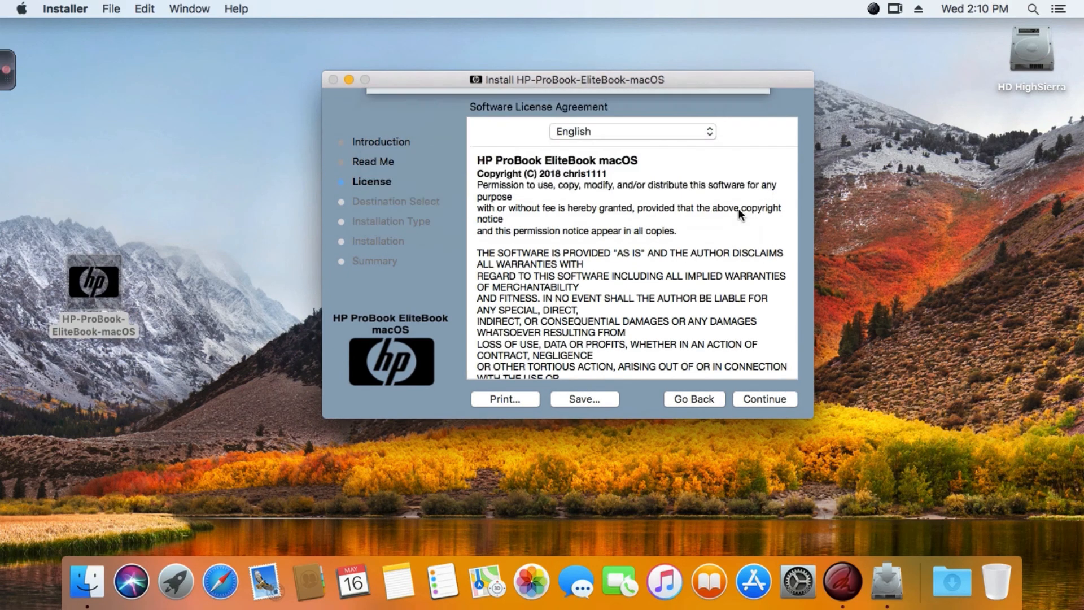
left_click(753, 397)
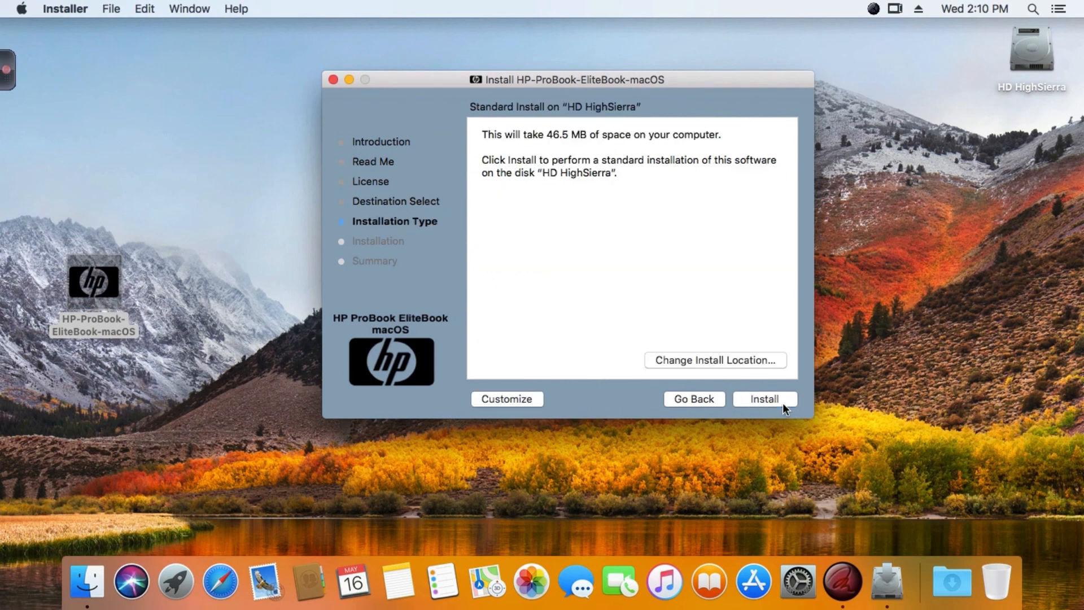
Switch to a custom install and expand the HP-ProBook-EliteBook-macOS package to list its components.
left_click(506, 397)
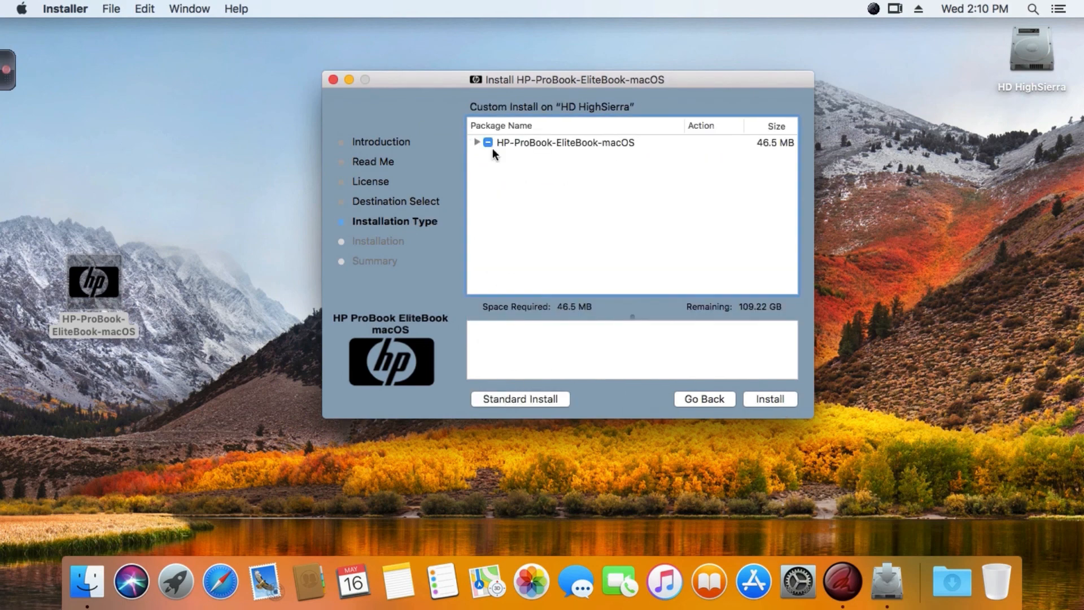
left_click(478, 141)
left_click_drag(436, 75, 434, 74)
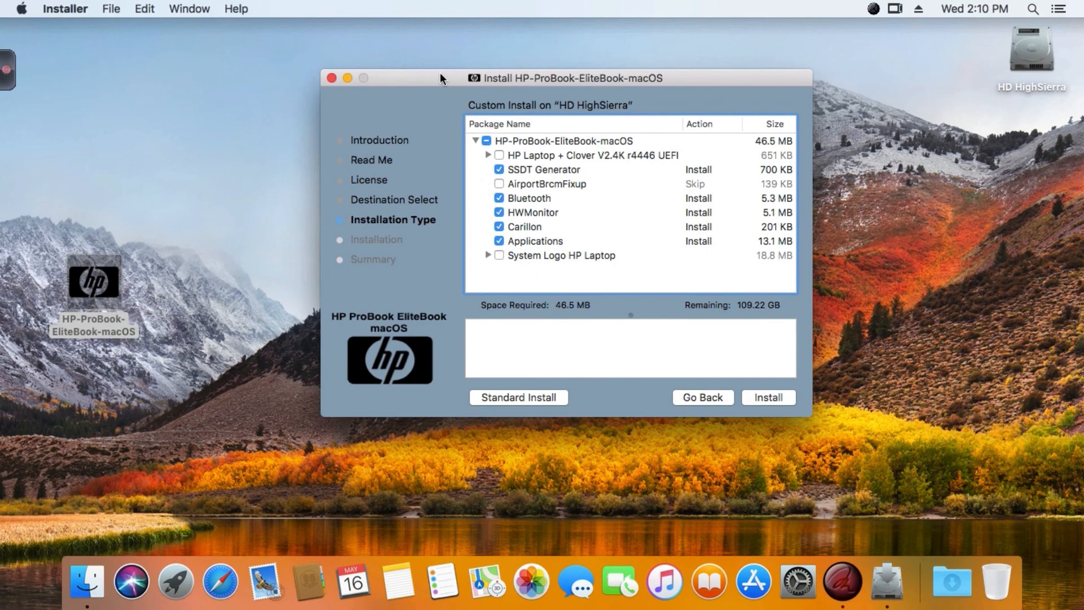
left_click_drag(440, 74, 452, 54)
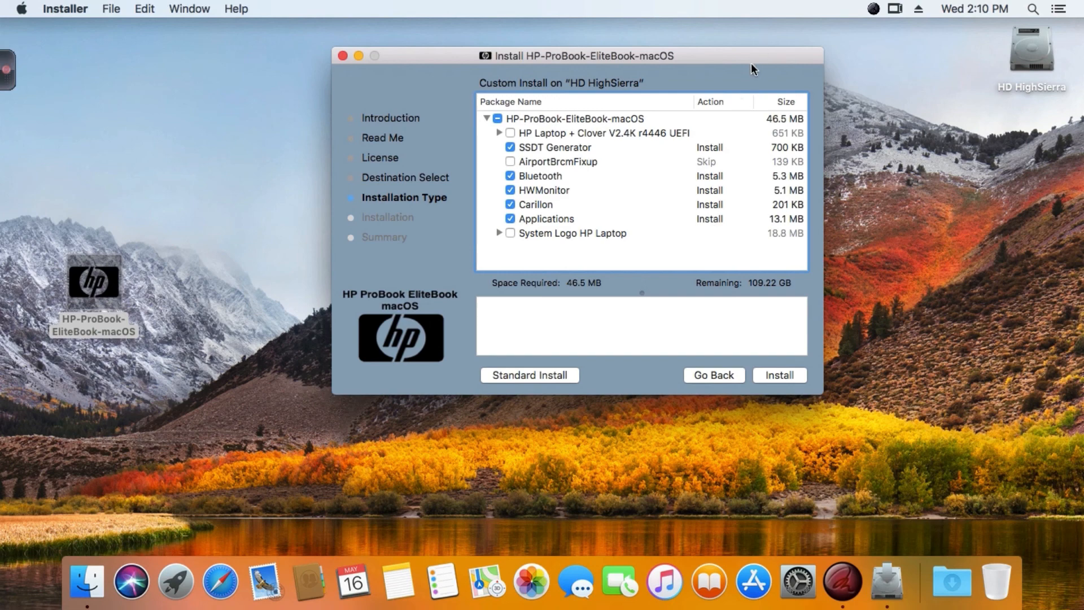
left_click_drag(750, 53, 741, 65)
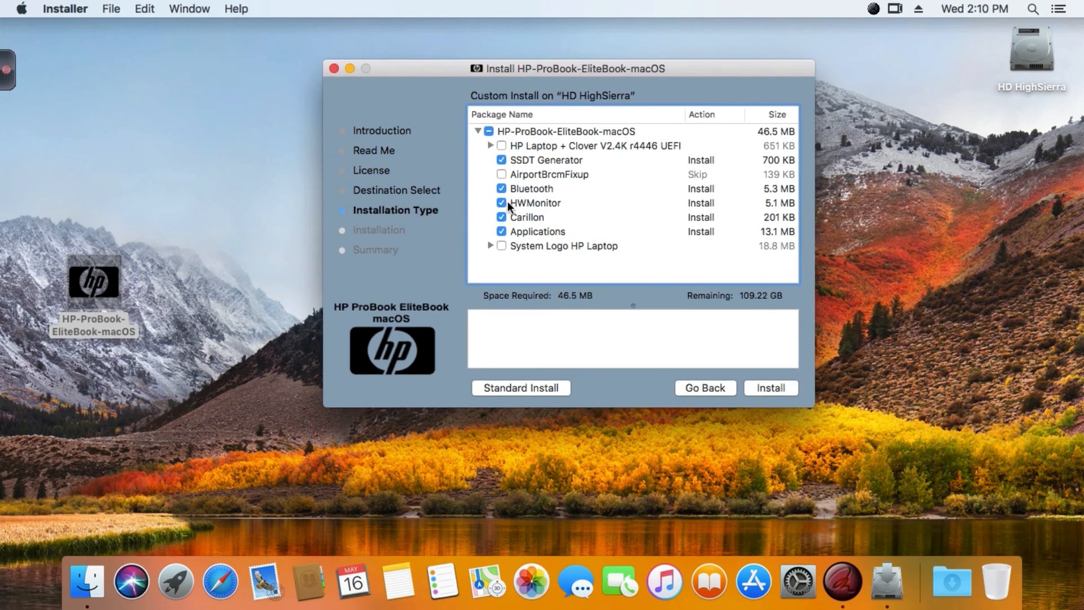
left_click_drag(449, 70, 447, 60)
Include the ProBook 6x70b patch from the 7 series laptop group under HP Laptop + Clover V2.4K r4446 UEFI.
left_click(491, 135)
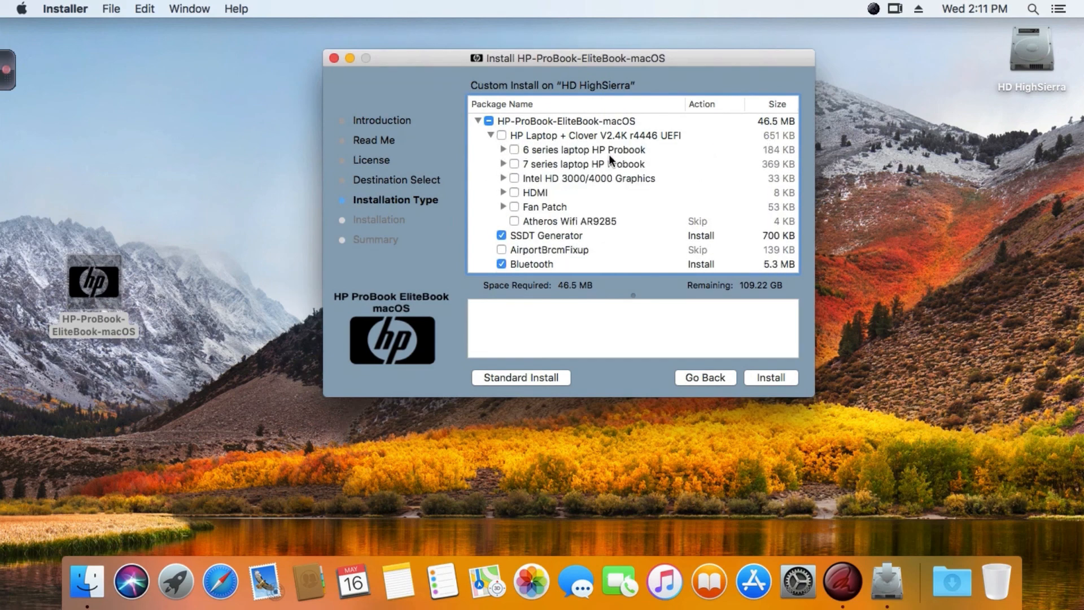
left_click(503, 149)
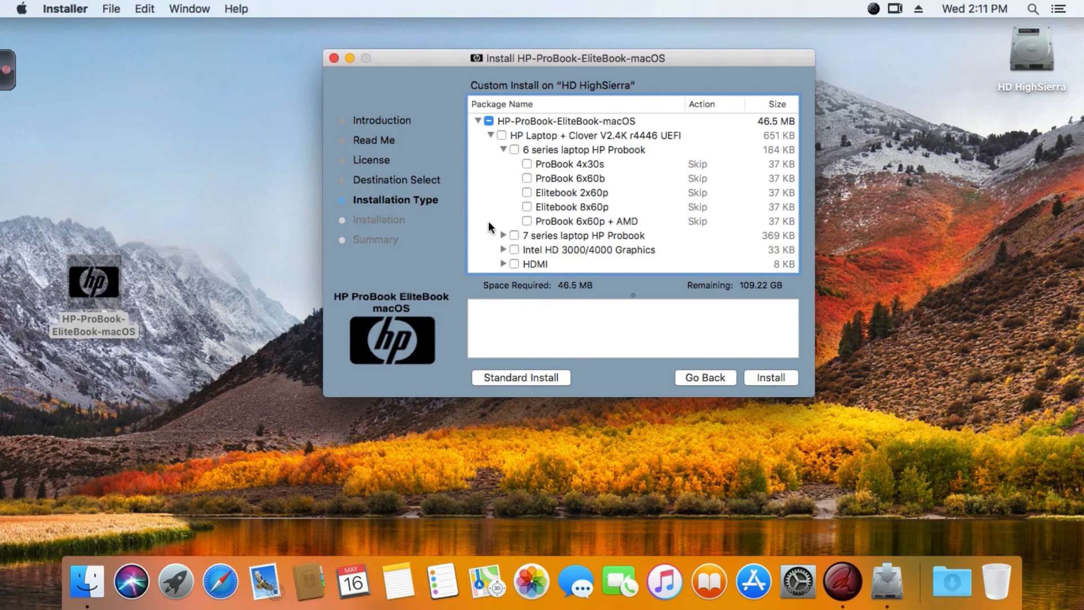
left_click(557, 204)
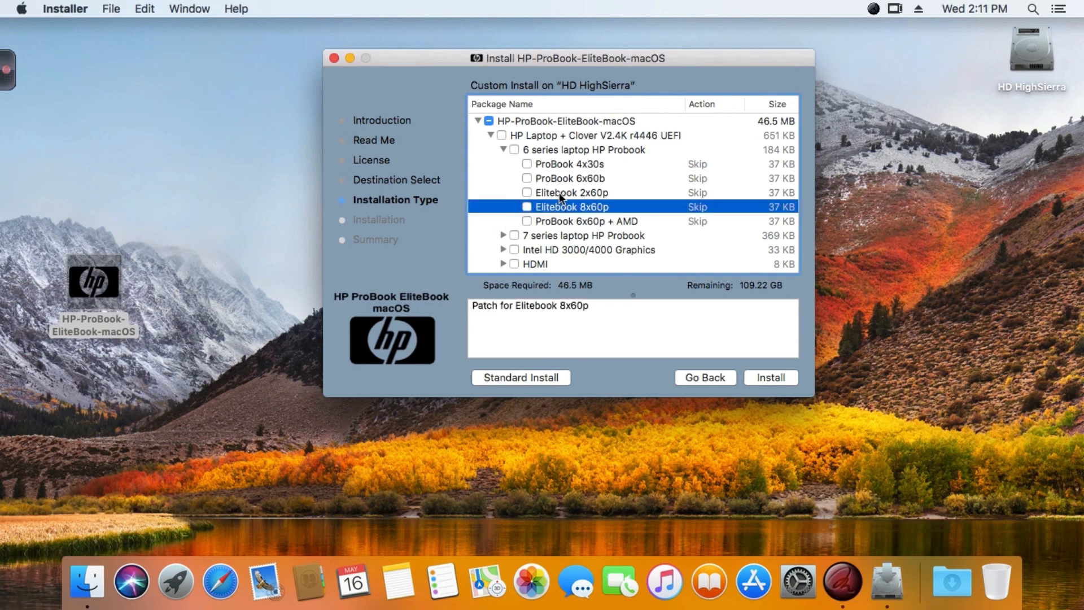
left_click(503, 149)
left_click(503, 164)
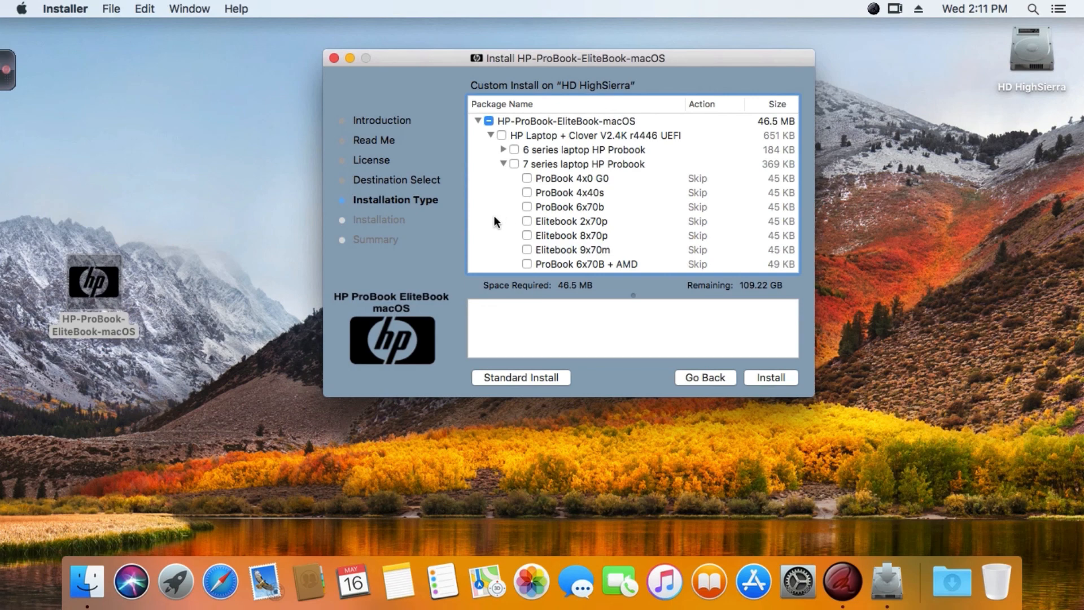
left_click(527, 206)
Include the Low screen 1366x768 patch for Intel HD 4000 under Intel HD 3000/4000 Graphics.
scroll(509, 224, "down", 1)
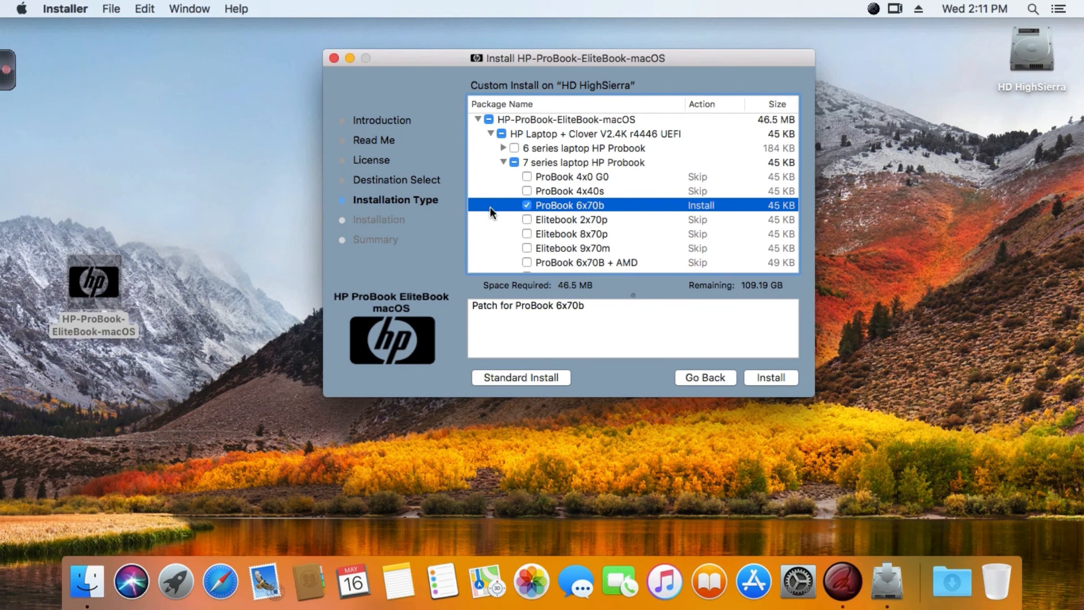
scroll(503, 222, "down", 3)
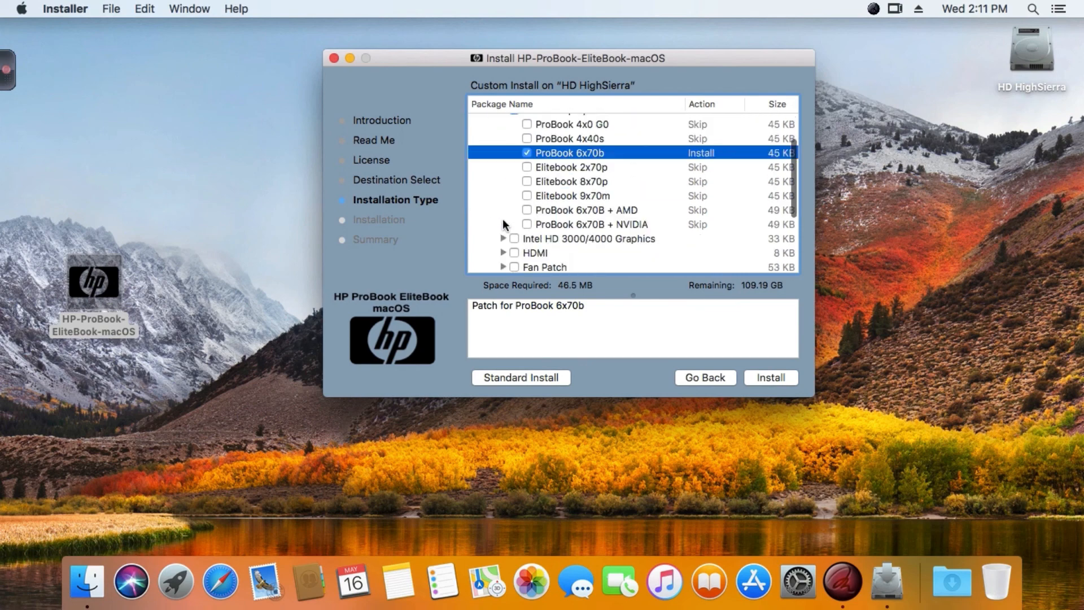
scroll(503, 220, "down", 2)
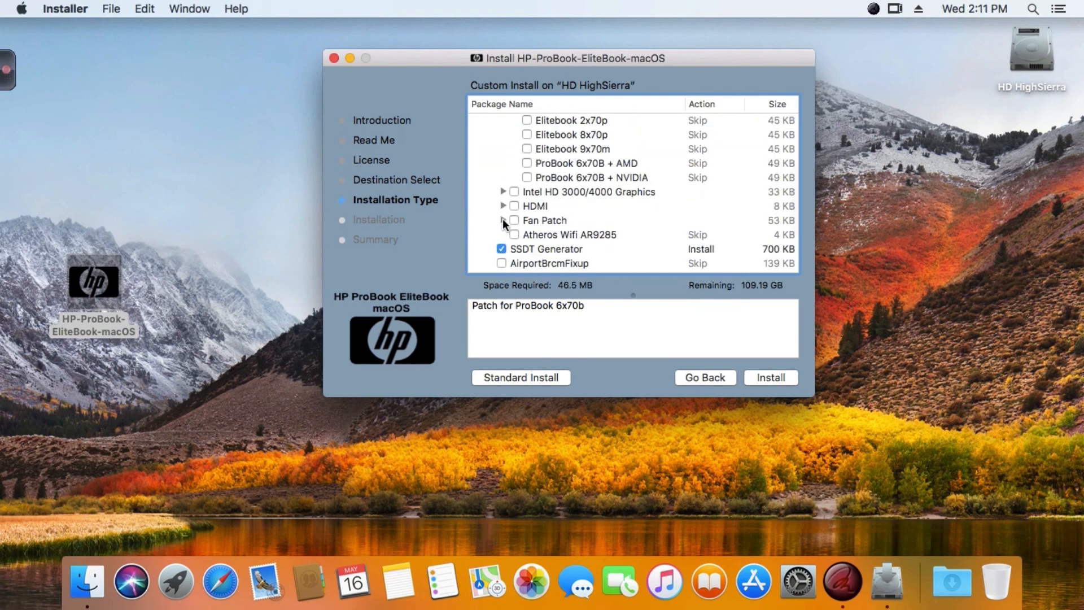
left_click(502, 191)
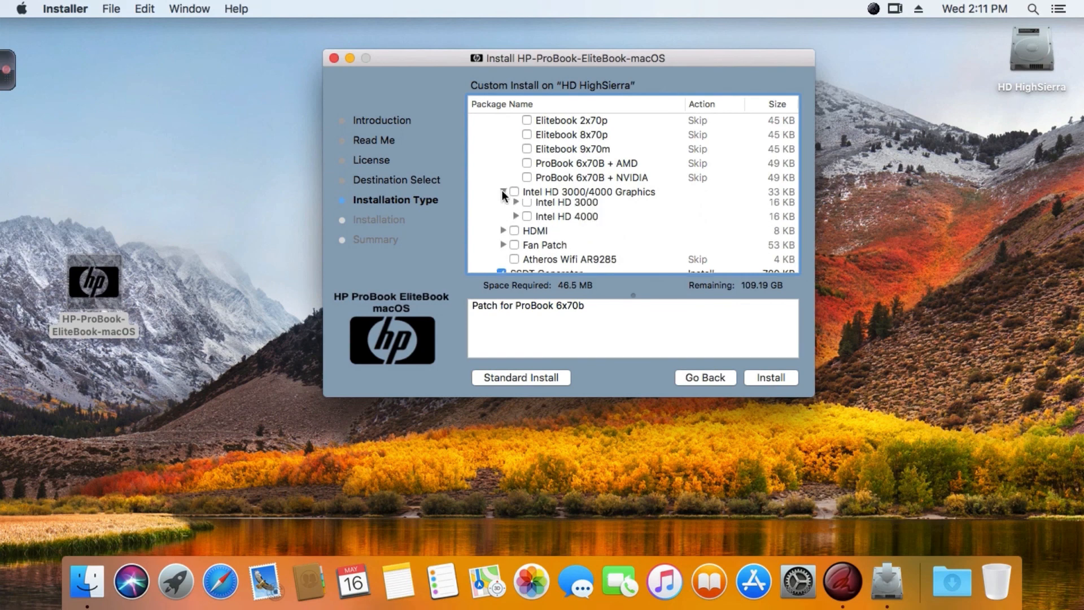
left_click(516, 220)
scroll(503, 217, "down", 2)
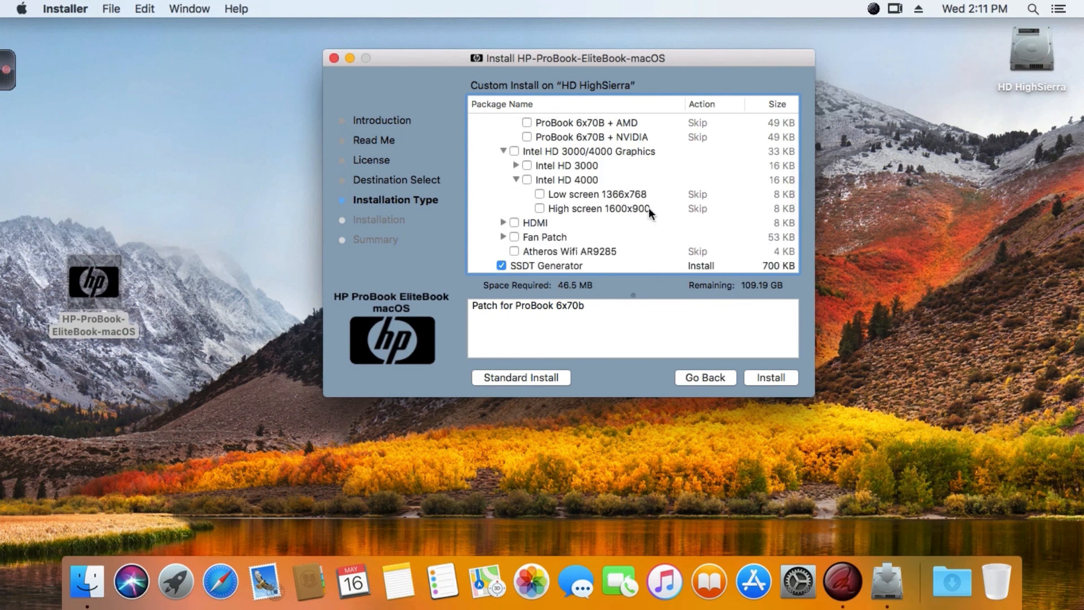
left_click(539, 194)
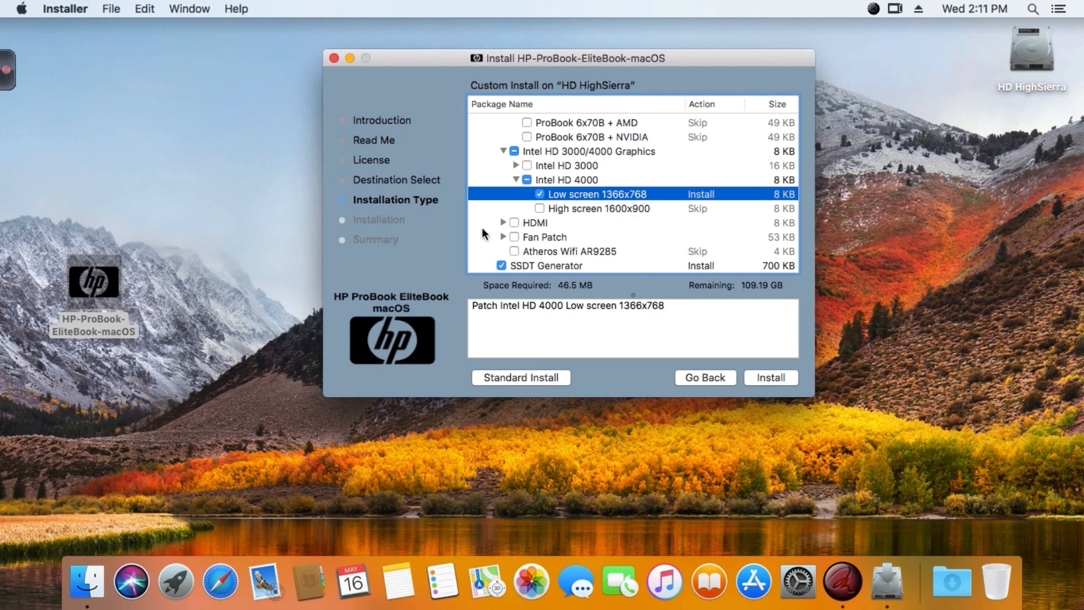
Expand the HDMI group and include the HDMI Low screen patch.
left_click(504, 223)
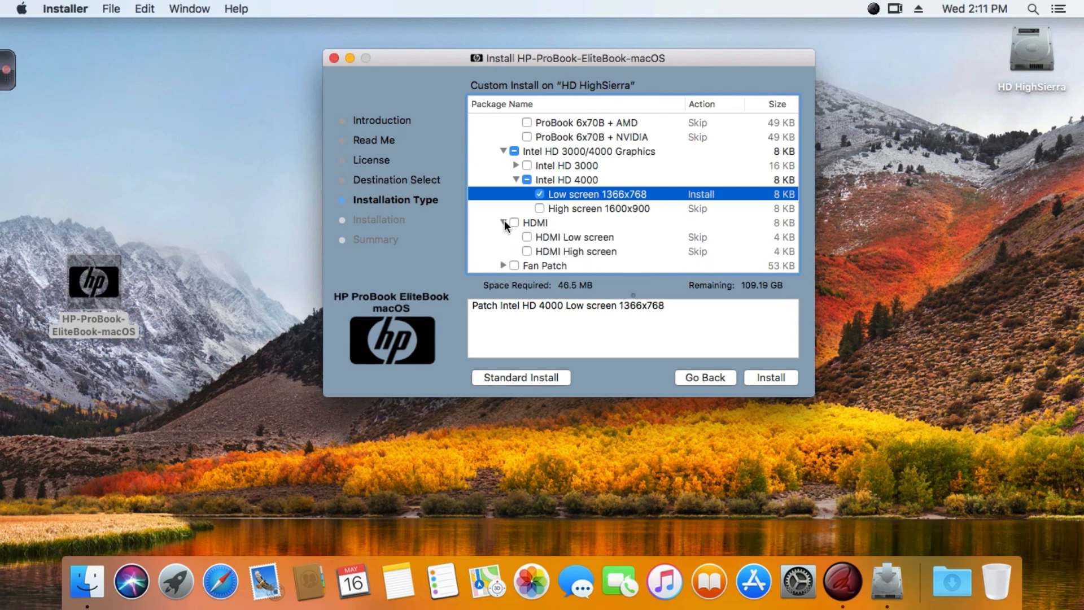
scroll(504, 221, "down", 3)
left_click(527, 194)
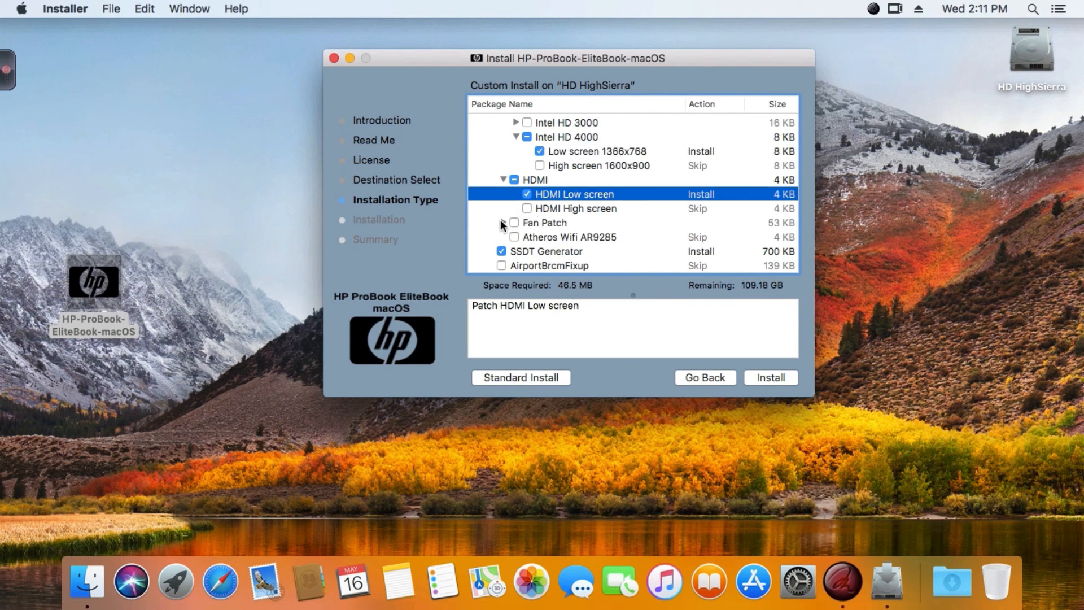
Expand the Fan Patch group and include the FanSmooth patch.
scroll(501, 220, "down", 2)
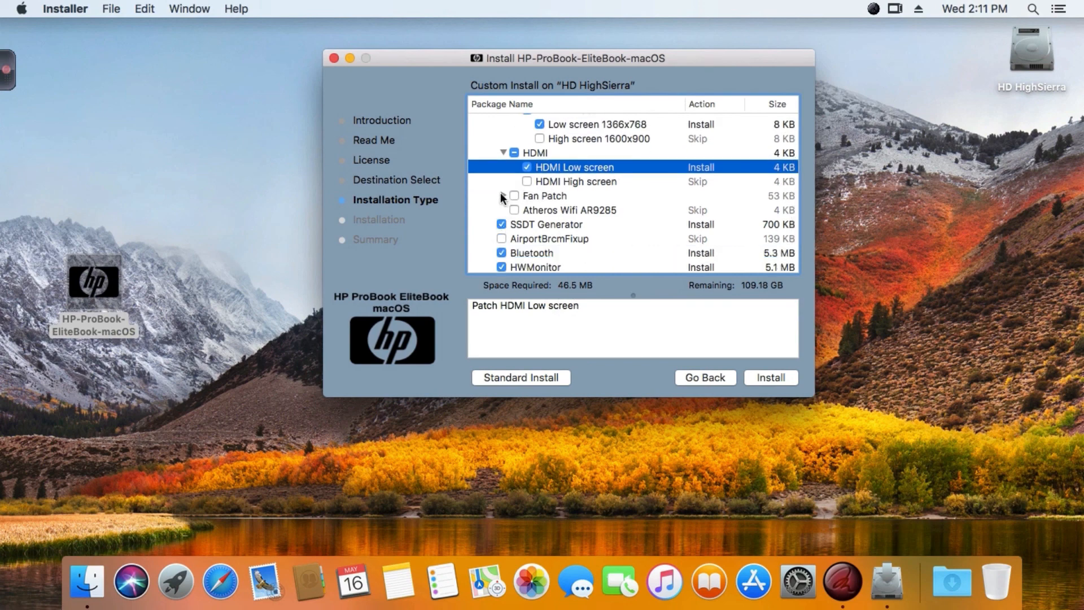
left_click(503, 195)
scroll(503, 209, "down", 3)
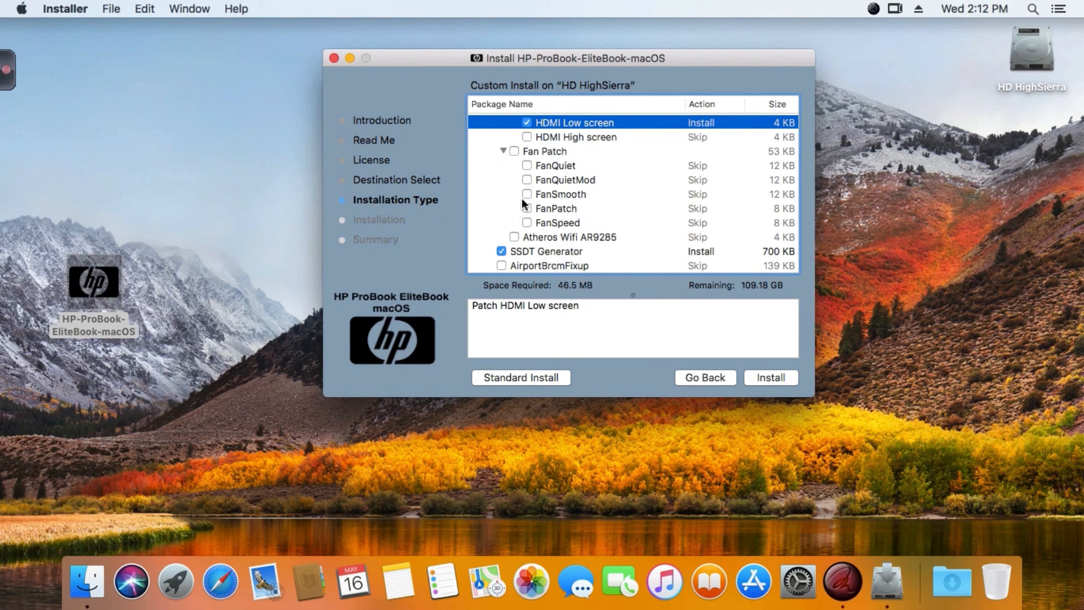
left_click(526, 194)
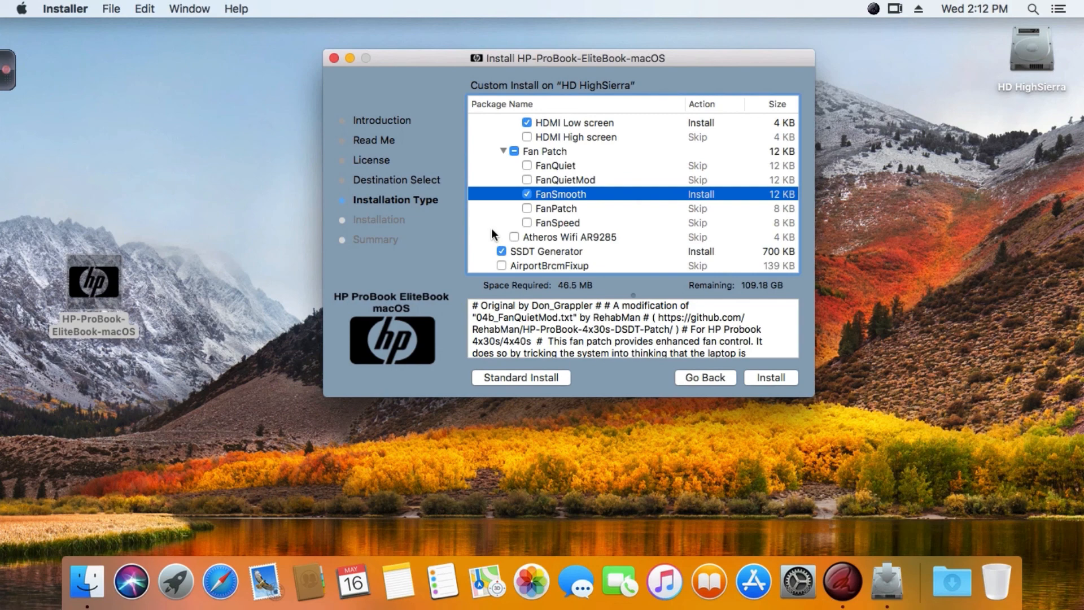
Include the AirportBrcmFixup component and read its description, leaving Atheros Wifi AR9285 out of the install.
scroll(491, 231, "down", 3)
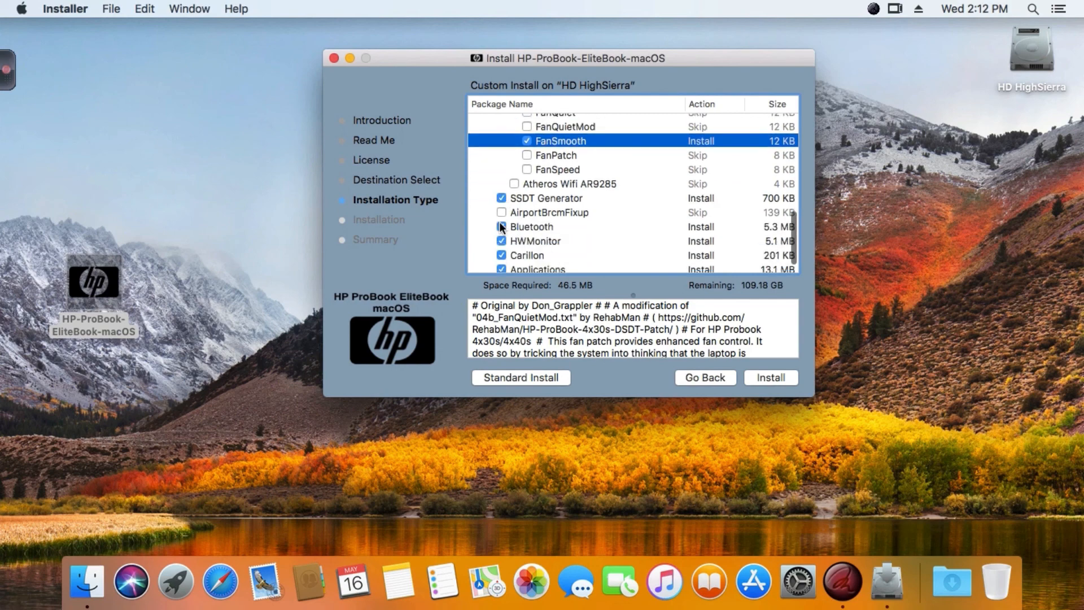
left_click(564, 184)
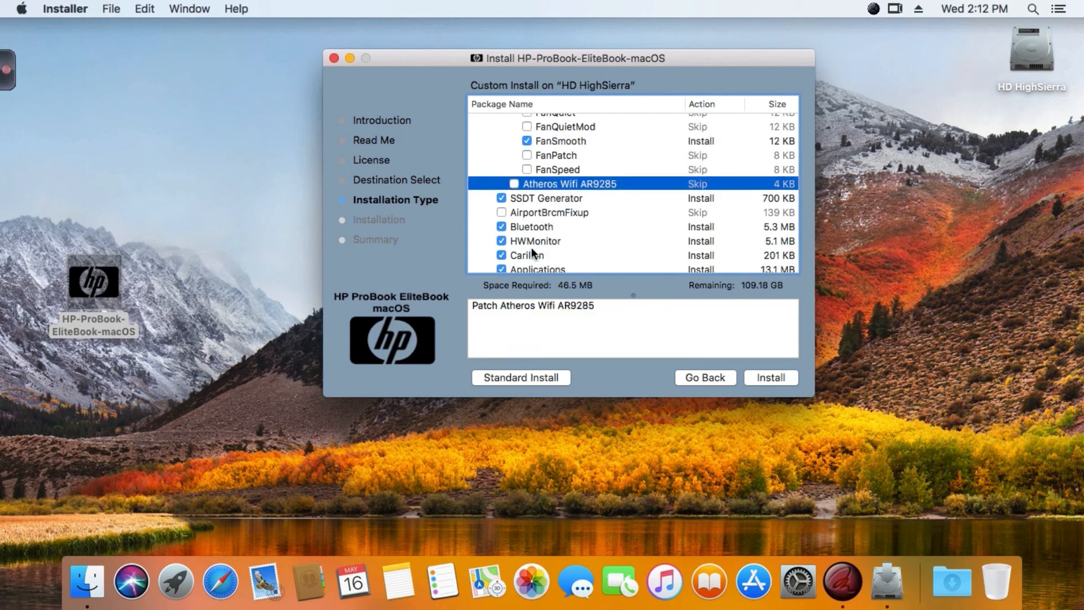
left_click(502, 213)
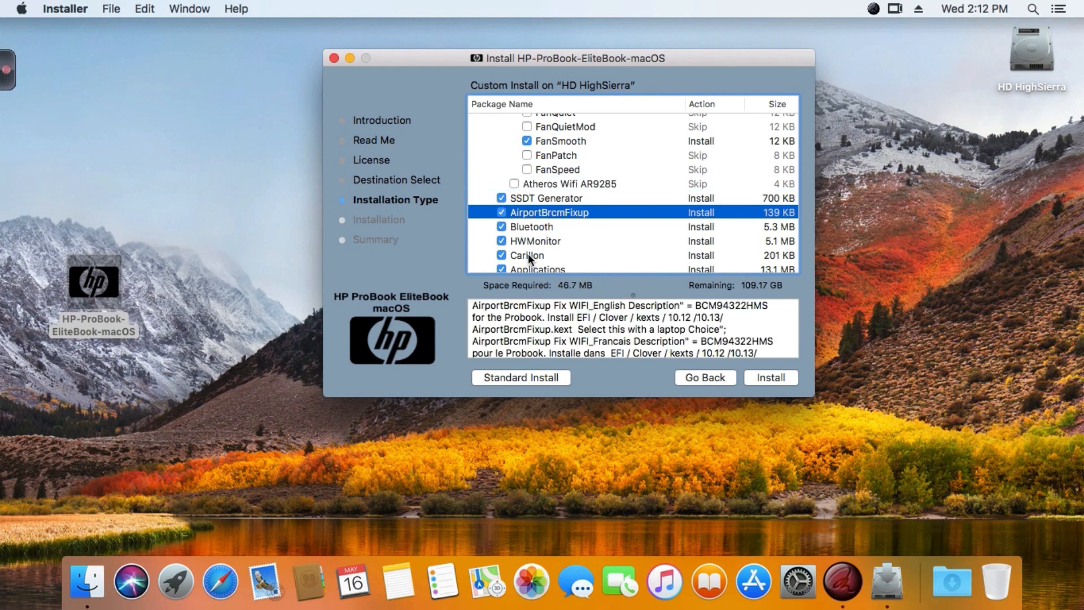
scroll(528, 256, "down", 1)
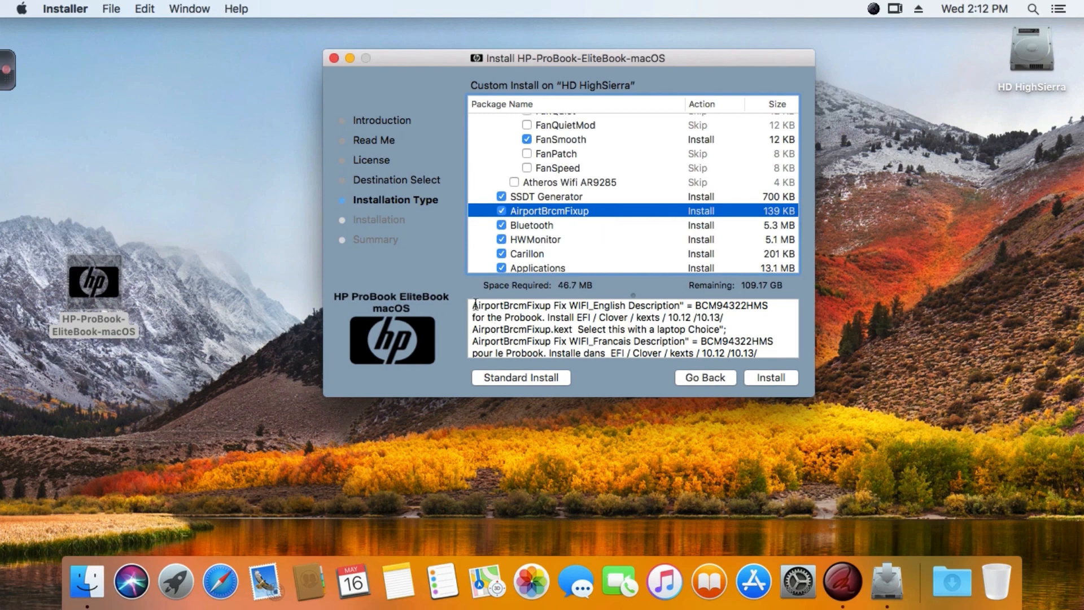
left_click_drag(473, 305, 768, 381)
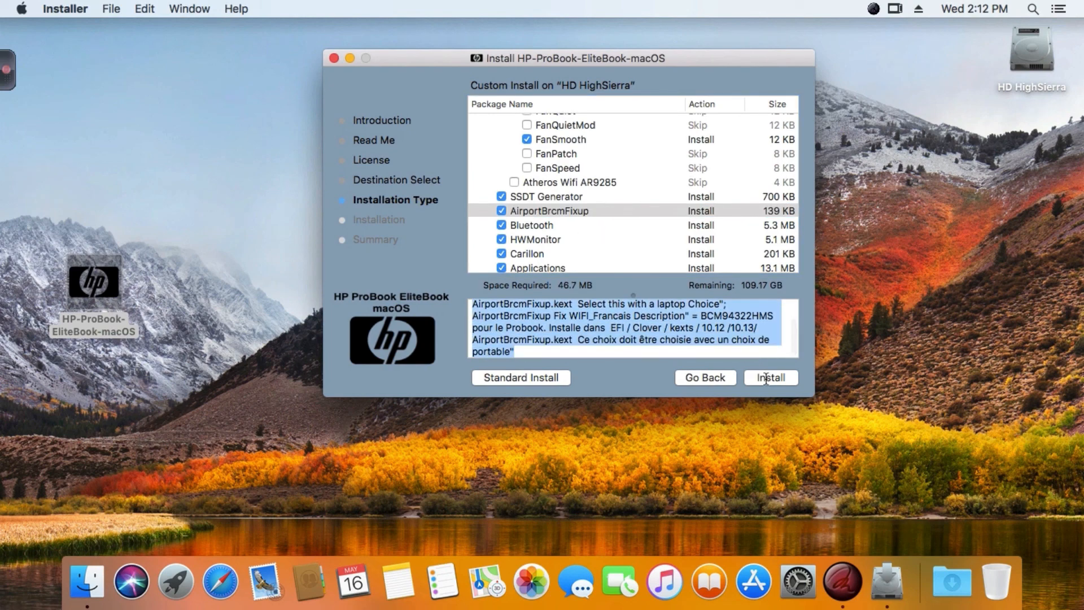
scroll(521, 351, "up", 3)
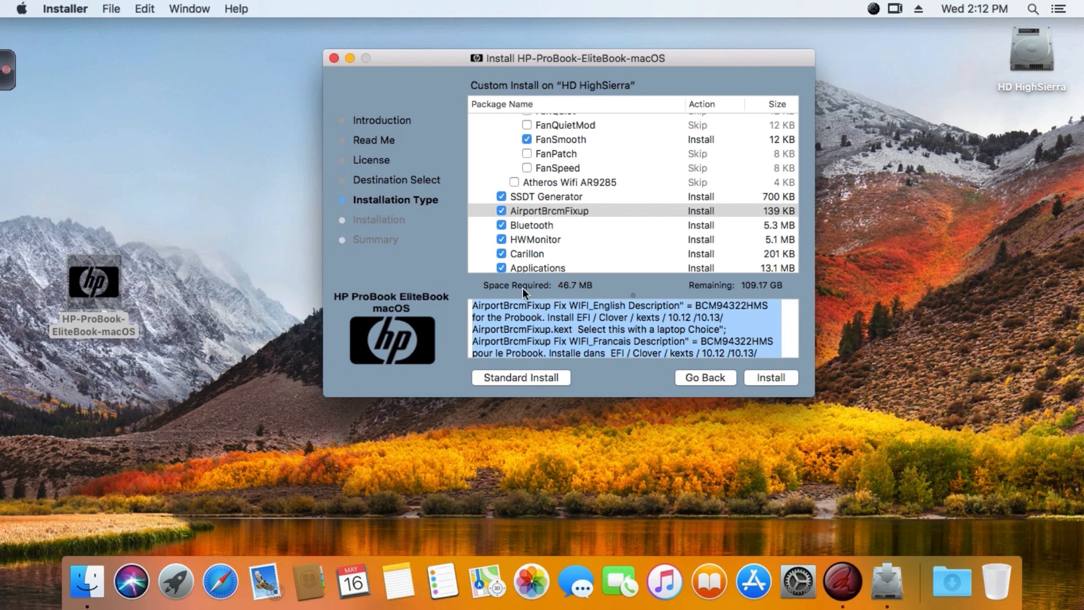
scroll(588, 218, "up", 2)
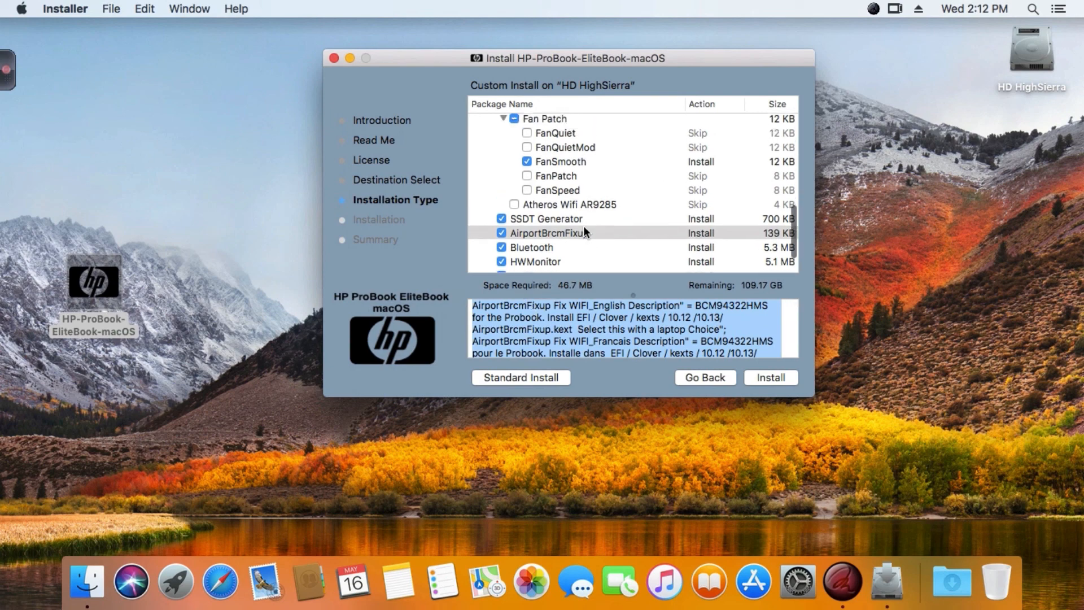
Include the 6x70B logo from the System Logo HP Laptop group and collapse the group.
scroll(584, 227, "down", 3)
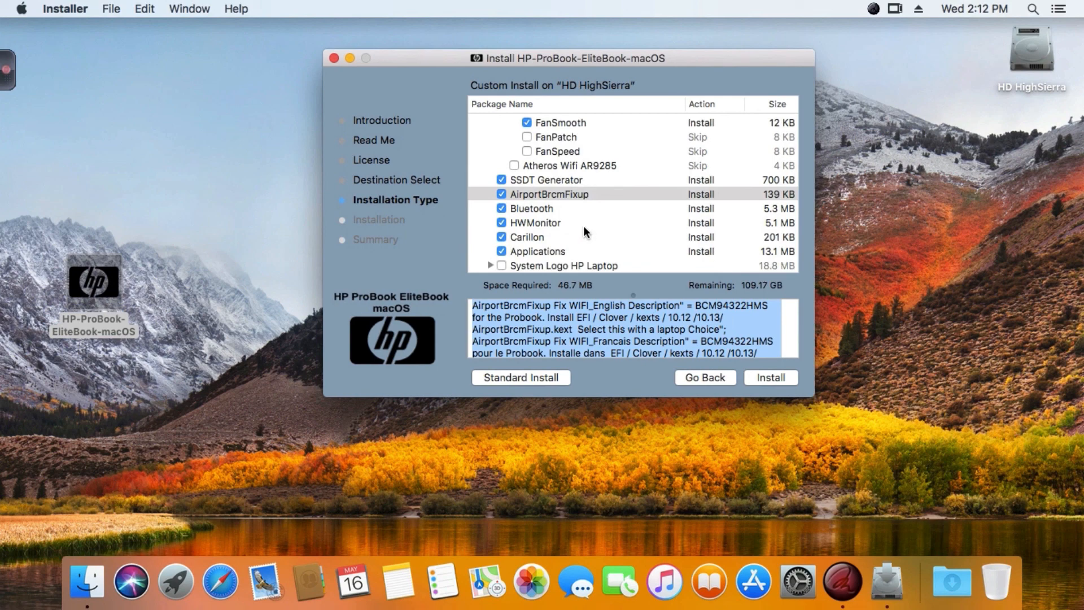
left_click(490, 266)
scroll(489, 266, "down", 2)
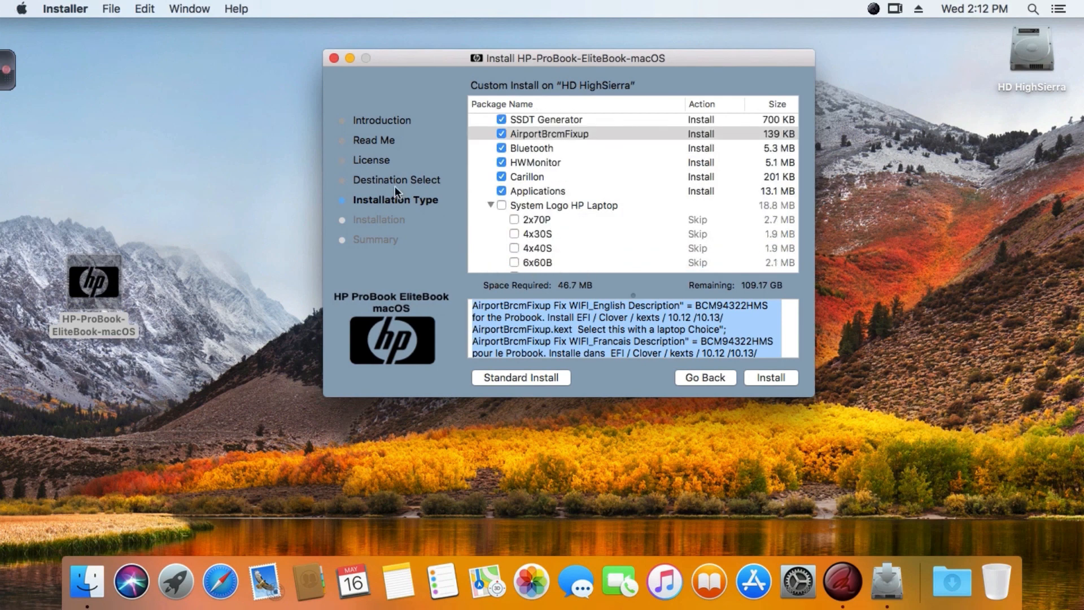
scroll(499, 240, "down", 2)
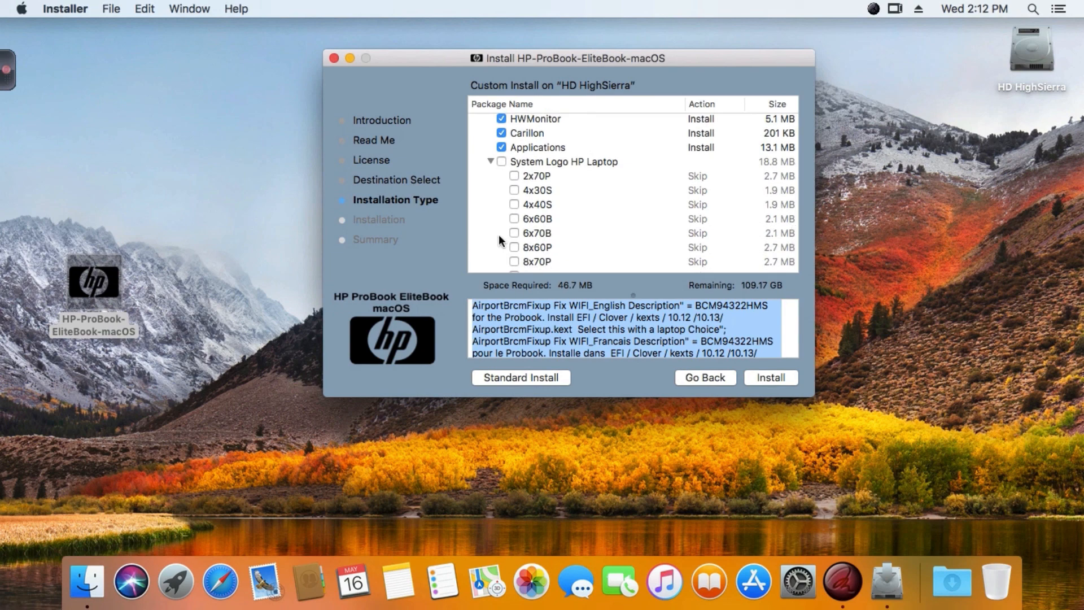
left_click(514, 233)
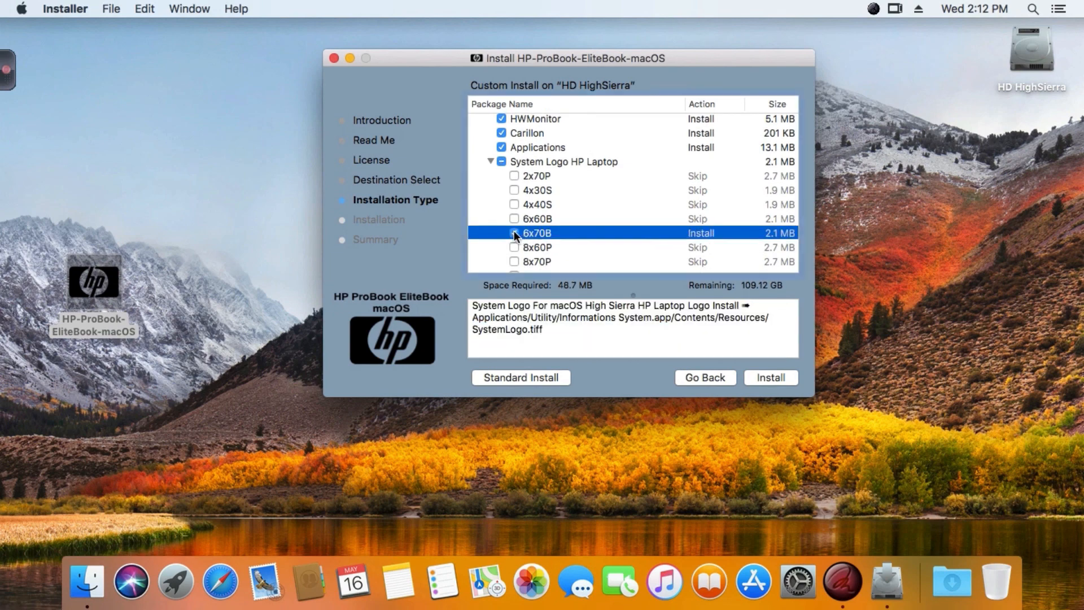
scroll(498, 238, "up", 1)
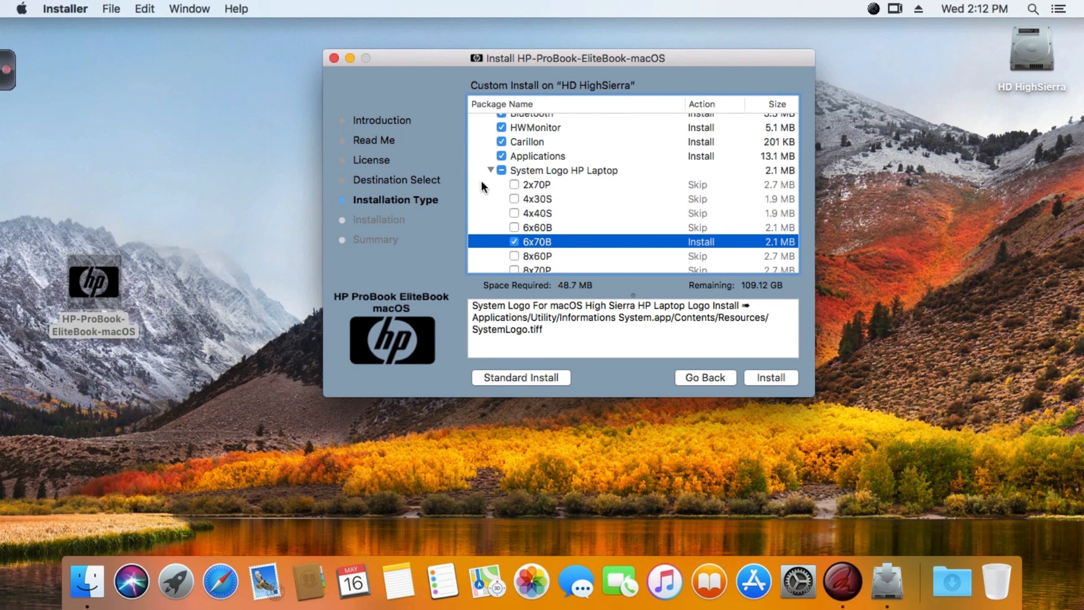
scroll(496, 203, "down", 1)
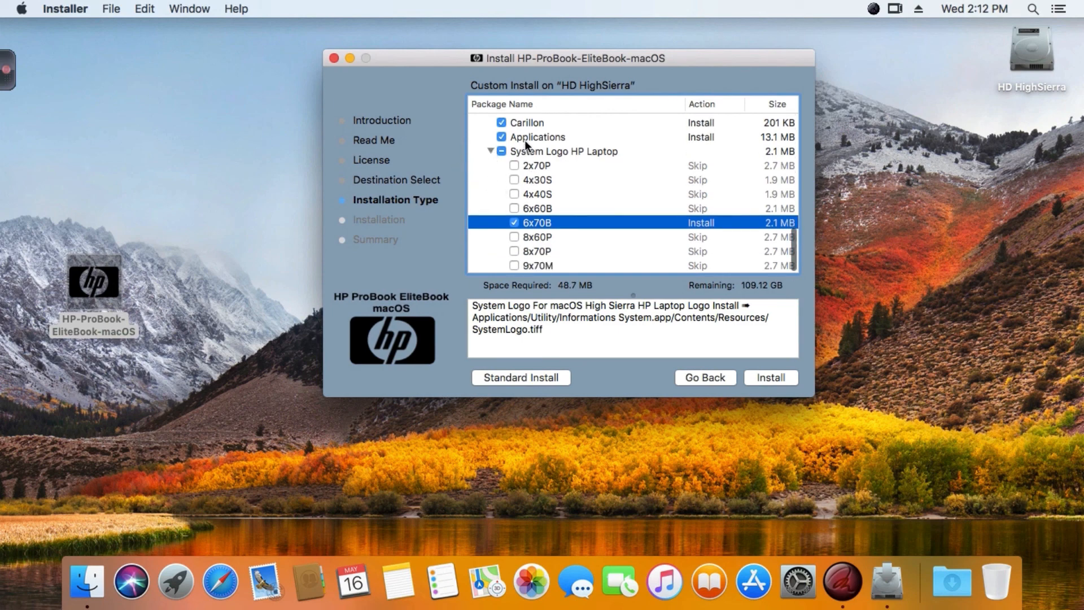
left_click(489, 152)
Read the descriptions of the Bluetooth, HWMonitor, Carillon and Applications components.
scroll(503, 229, "up", 1)
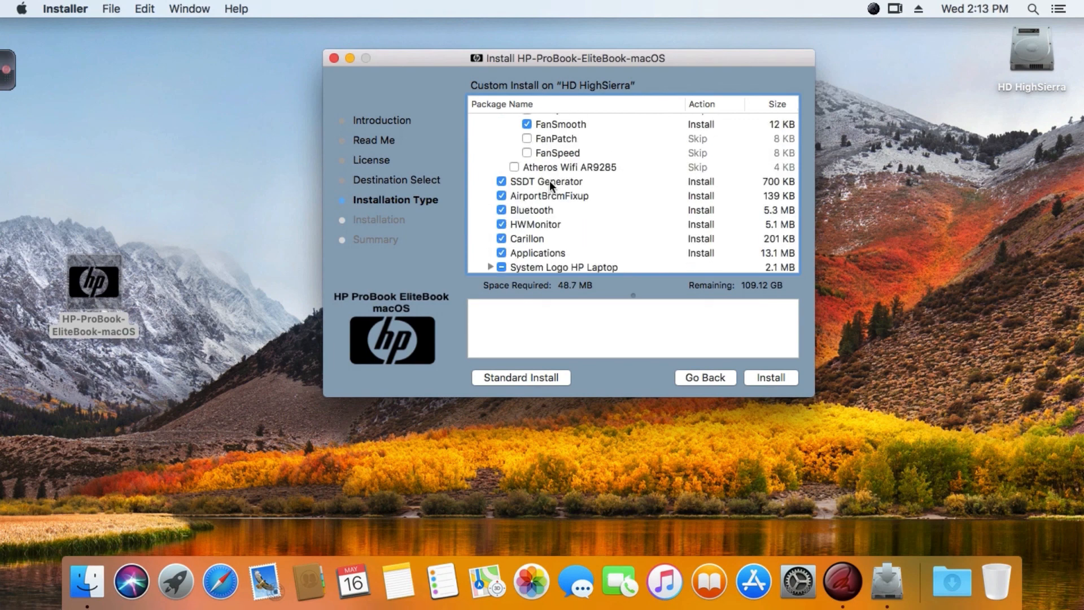
scroll(550, 182, "down", 1)
left_click(544, 209)
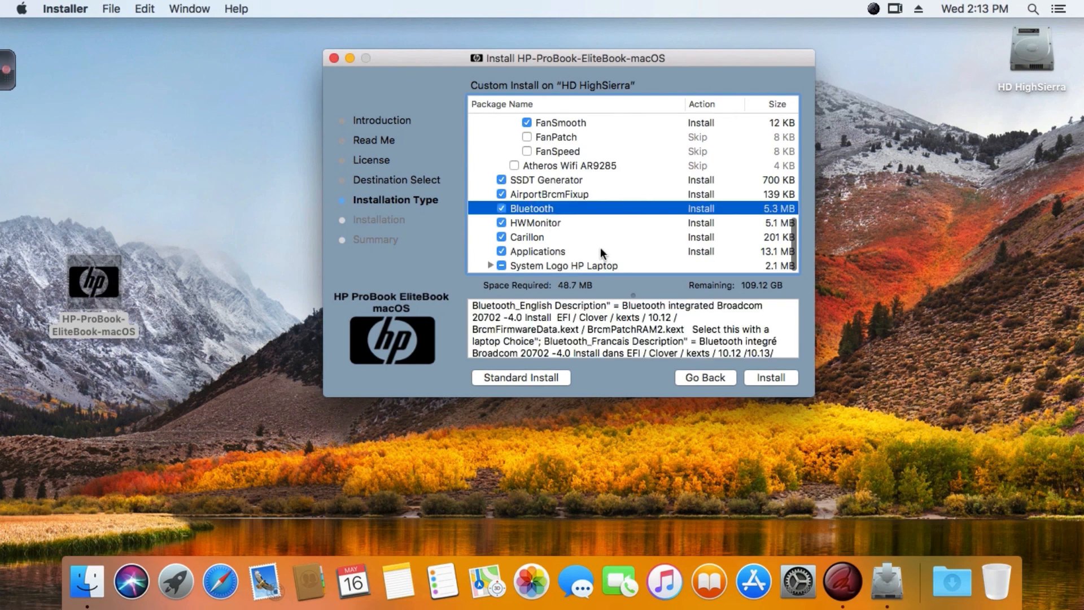
left_click(554, 224)
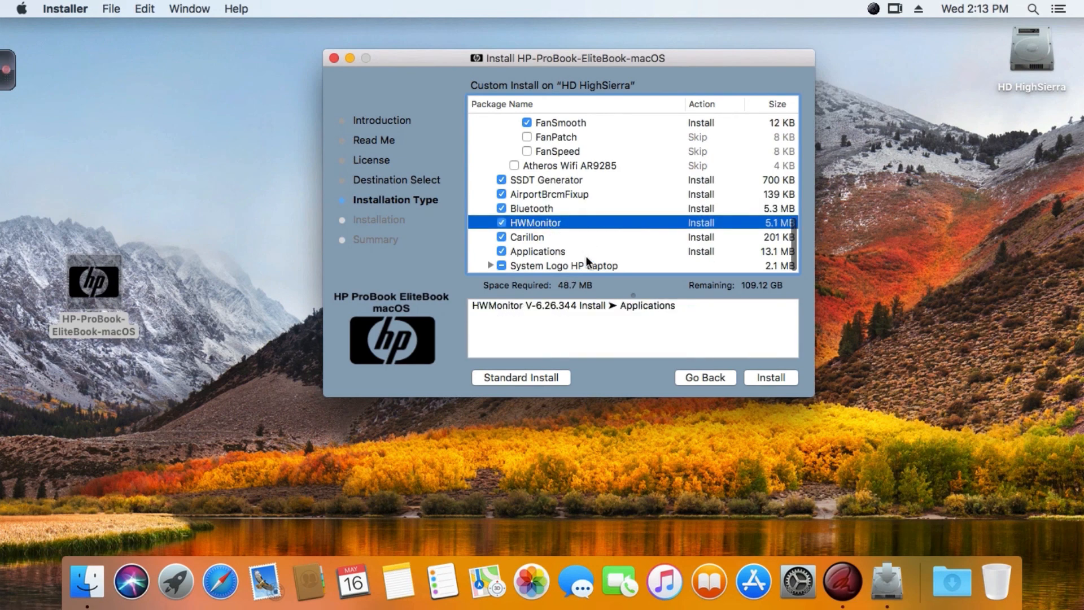
left_click(538, 239)
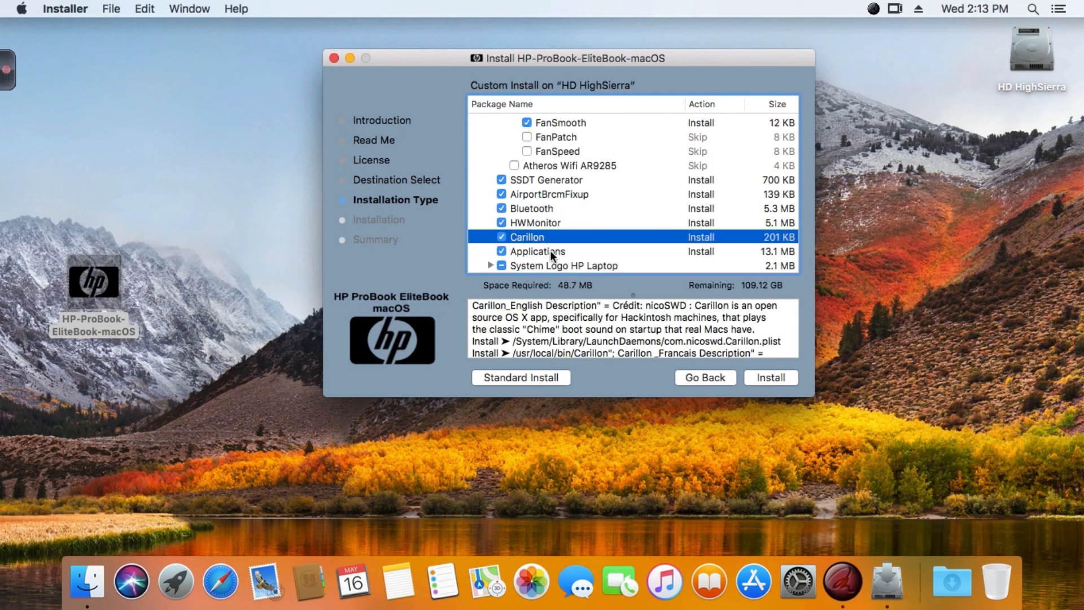
left_click(551, 252)
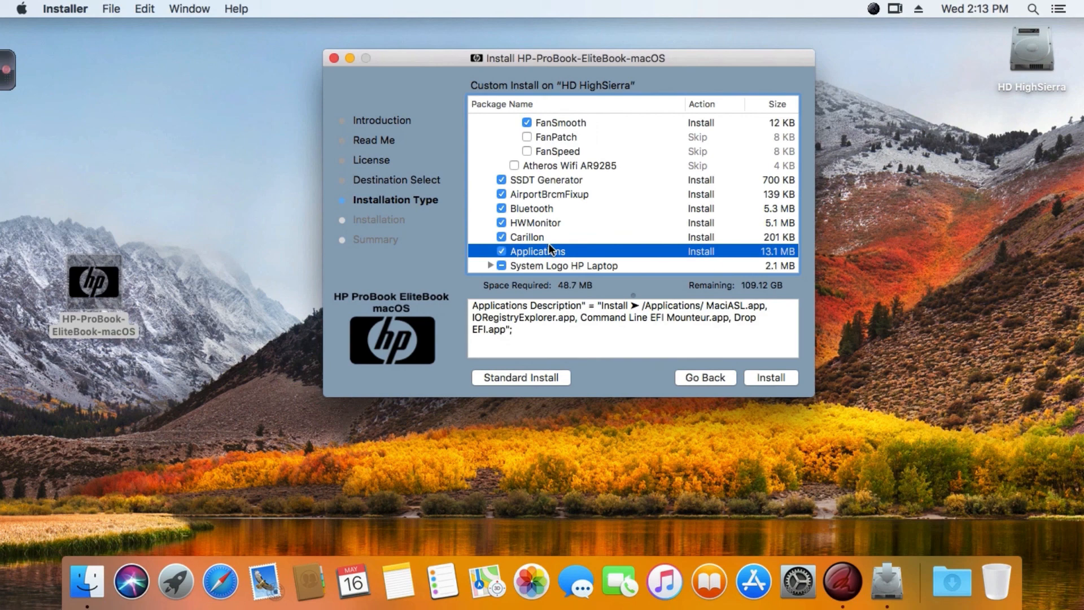
left_click_drag(523, 333, 465, 307)
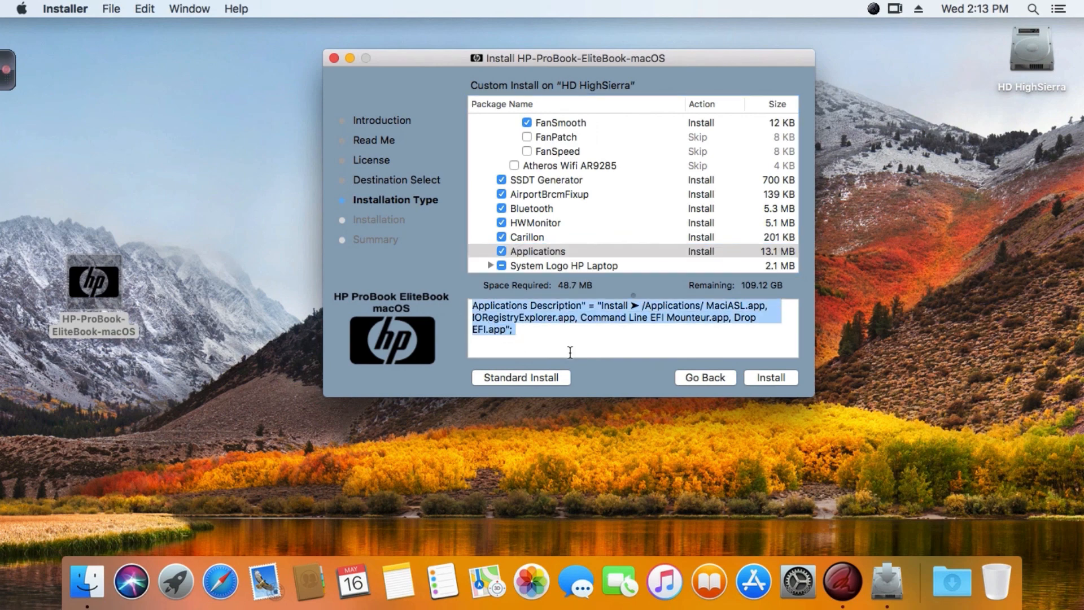
left_click(650, 313)
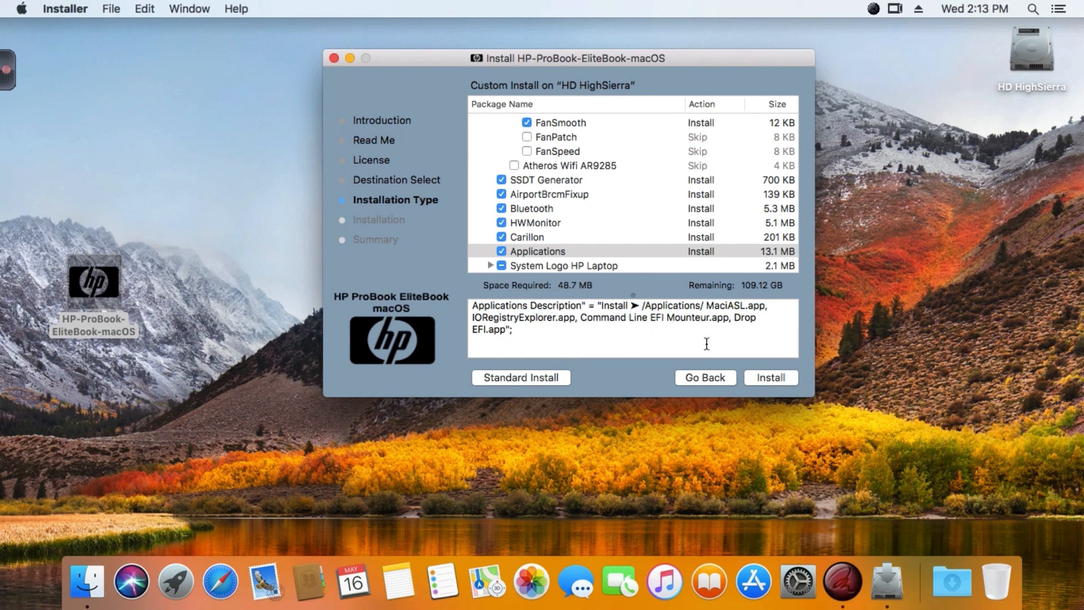
Install the selected components, authorising with the account password, and close the installer once it finishes.
scroll(546, 222, "up", 10)
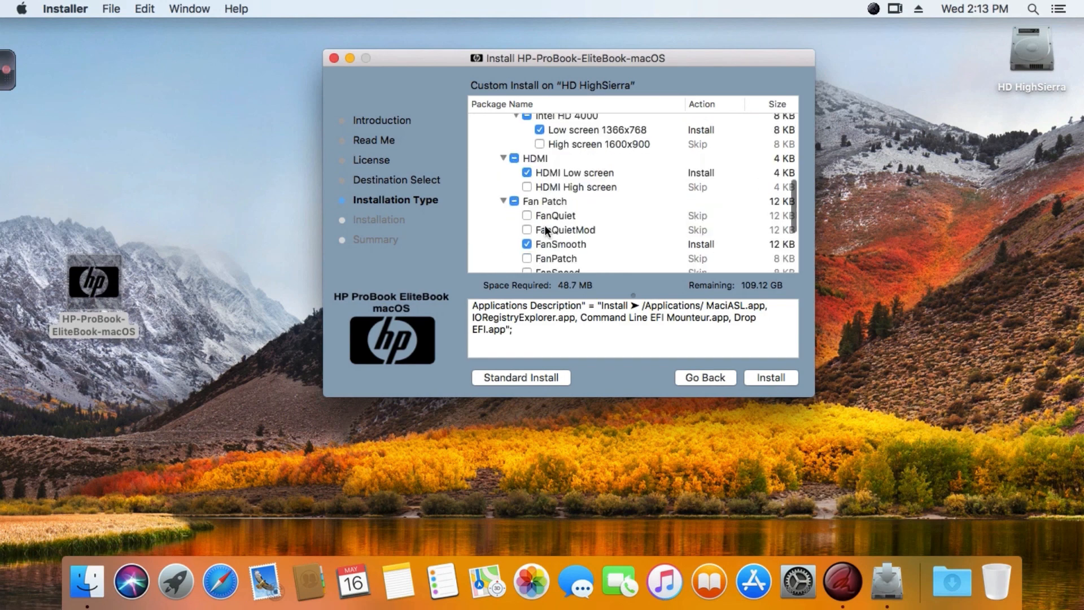
scroll(544, 225, "up", 4)
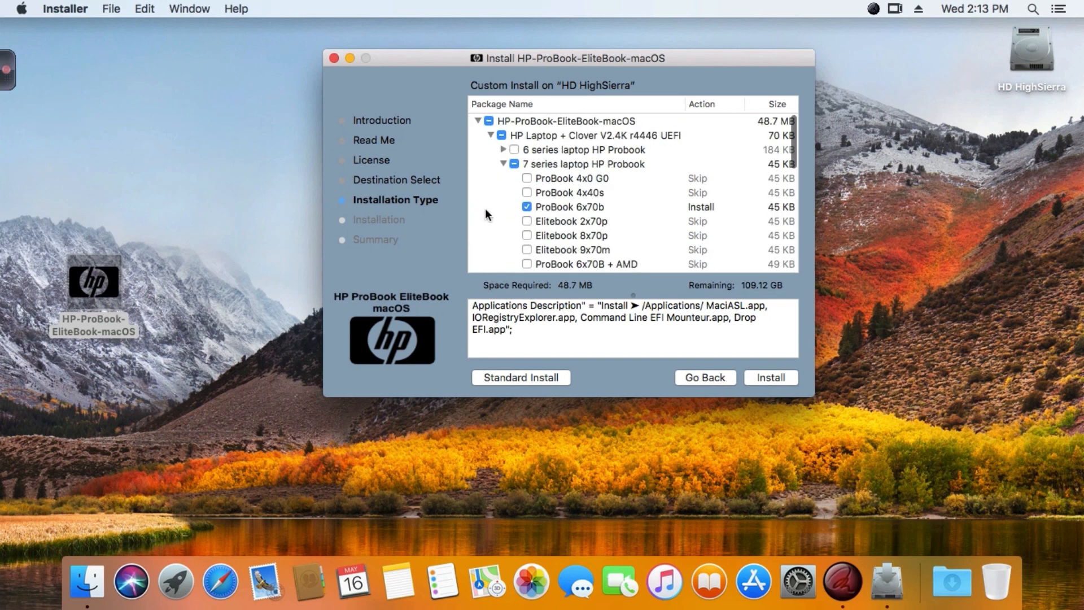
scroll(486, 210, "down", 1)
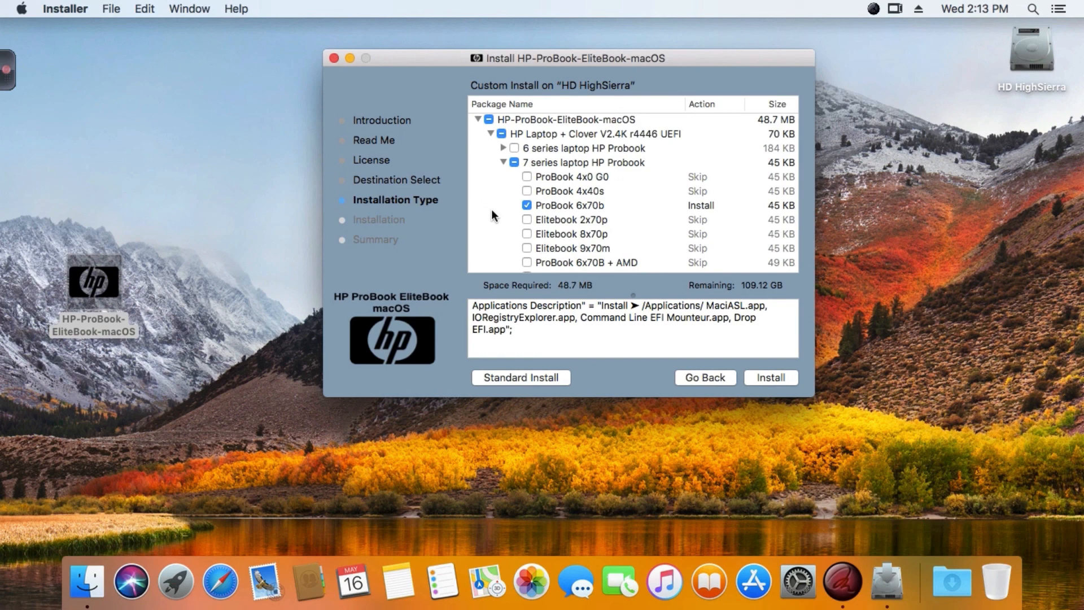
scroll(492, 212, "down", 10)
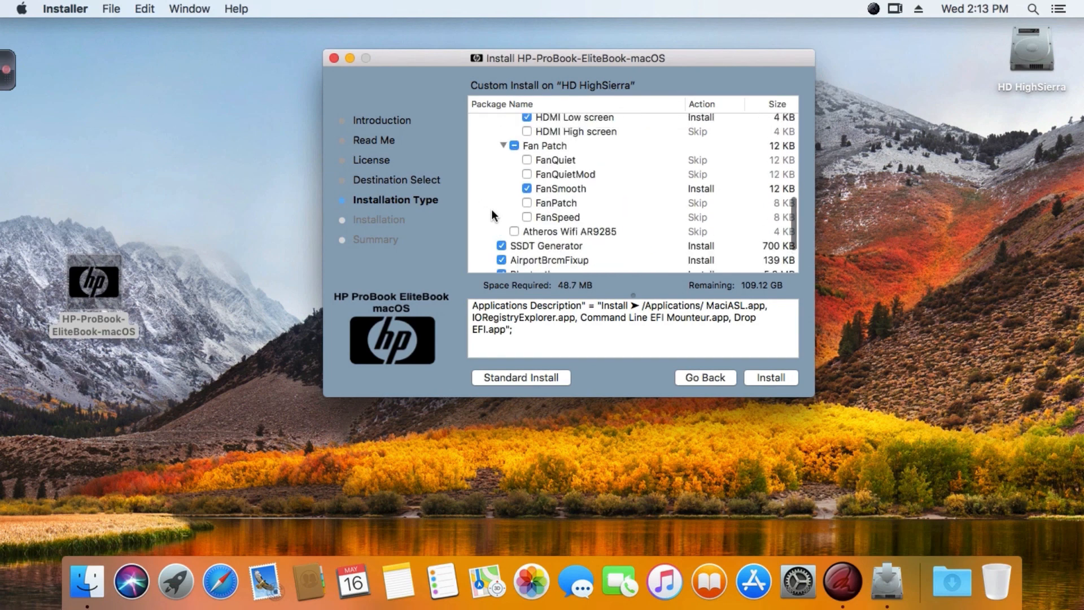
scroll(491, 211, "up", 10)
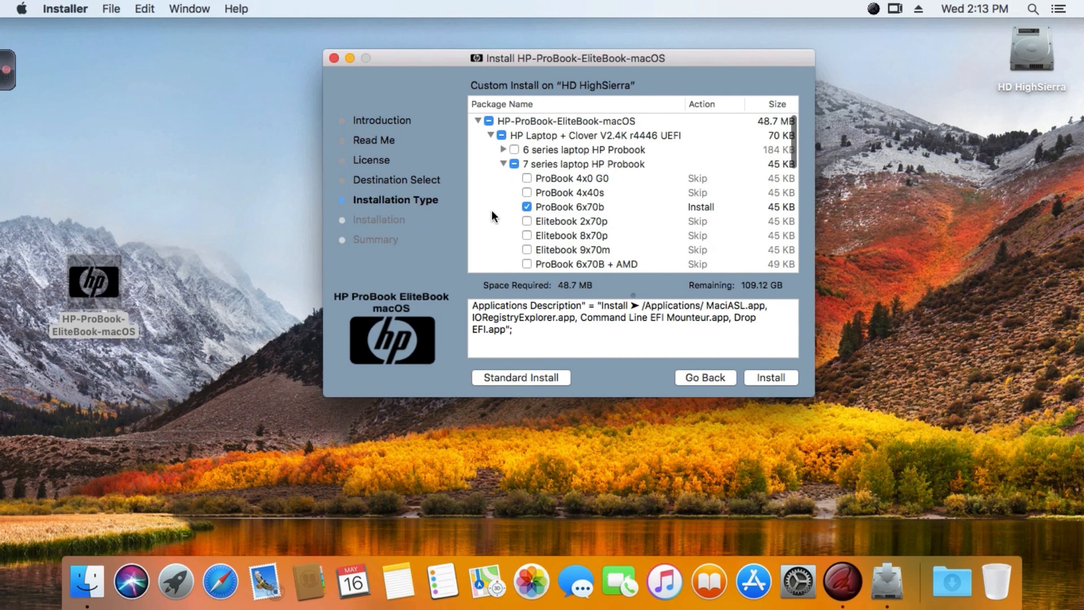
left_click(777, 377)
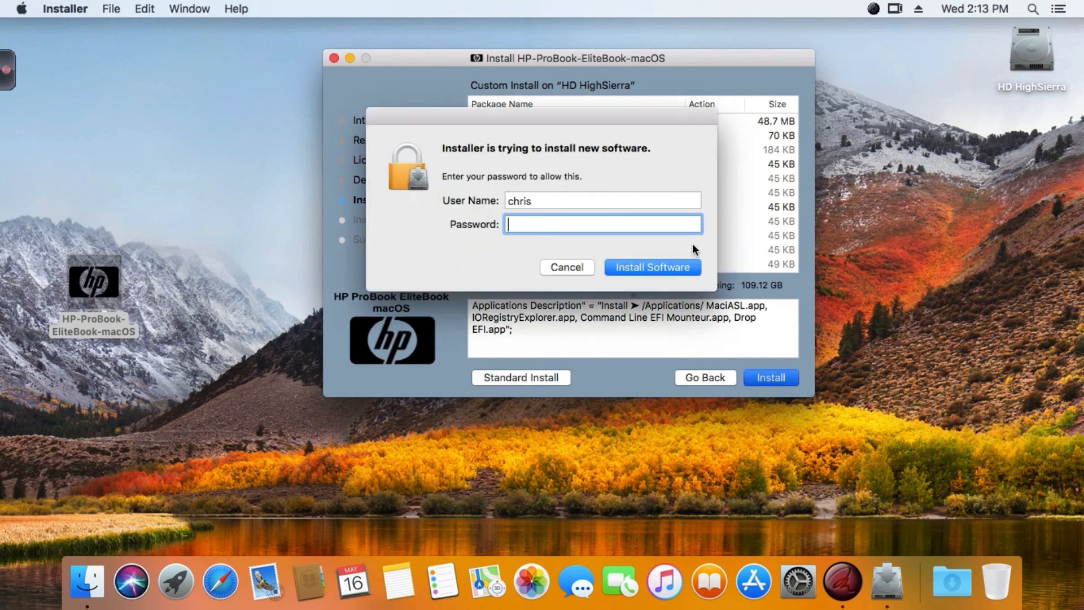
type("*******")
key("Return")
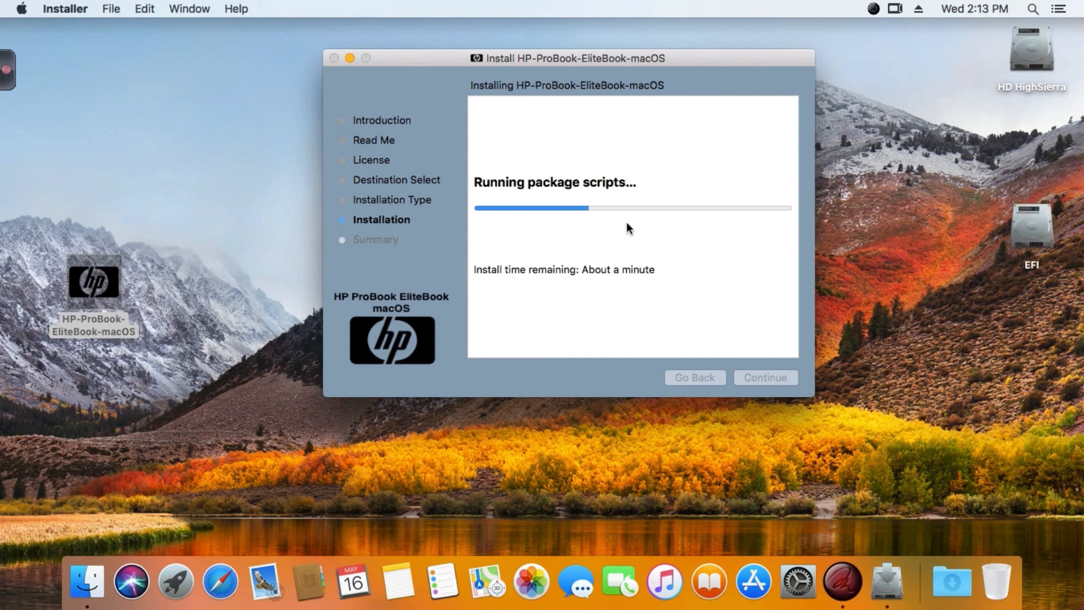
left_click_drag(717, 58, 657, 39)
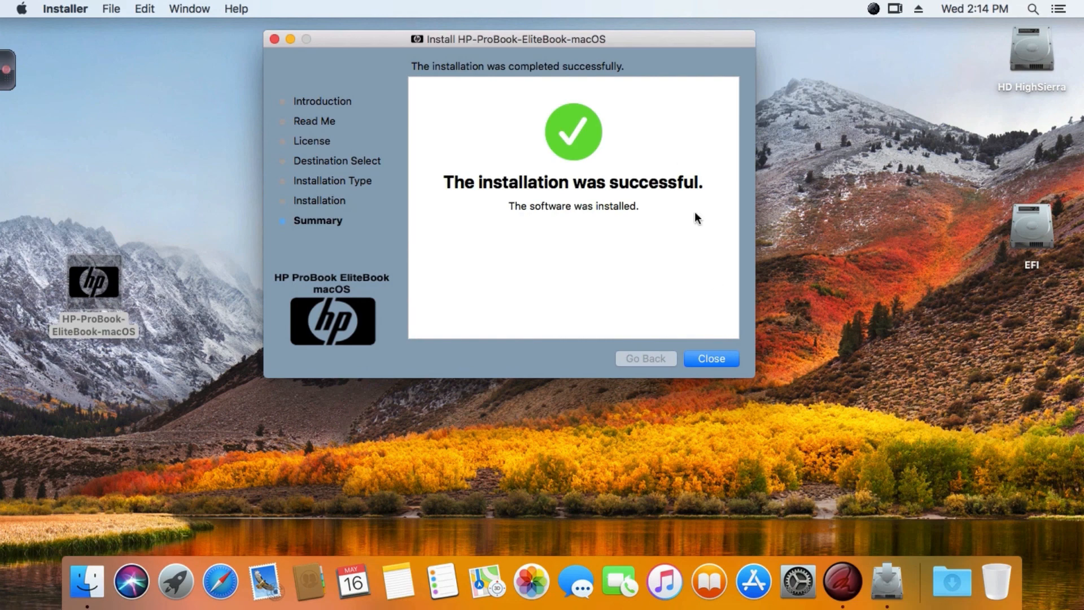
left_click(712, 356)
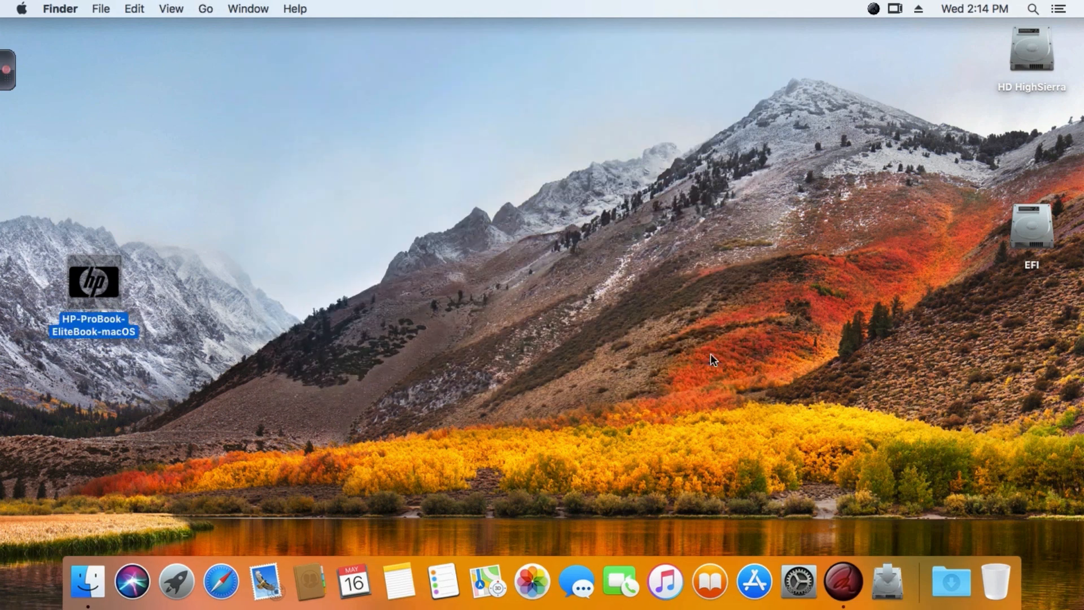
Open Clover_Install_Log.txt from the EFI folder on the EFI partition, check the installer version and closing entries, and close it.
double_click(1023, 222)
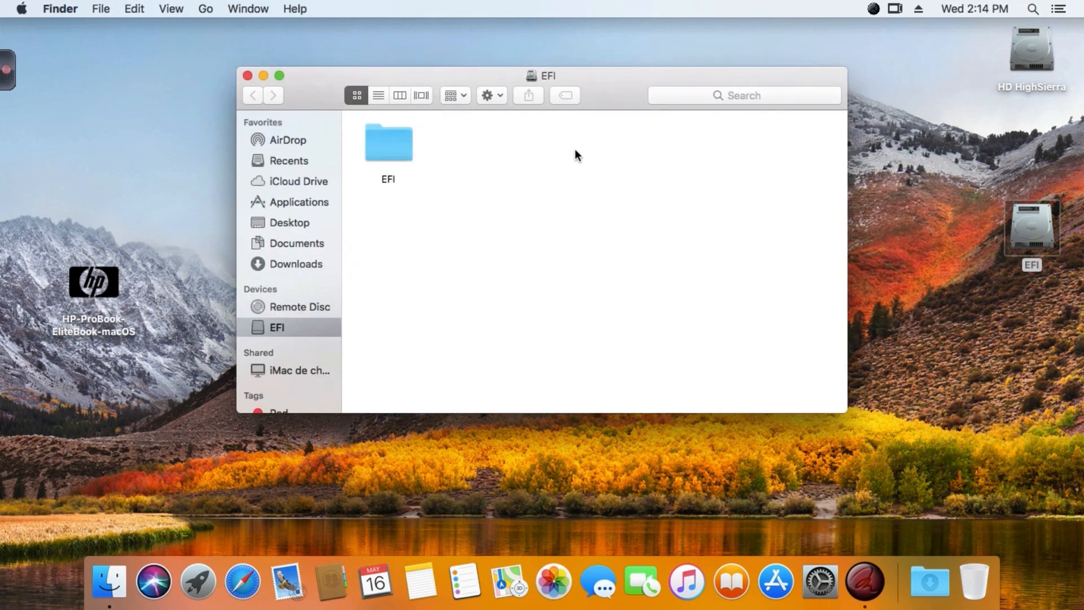
double_click(399, 144)
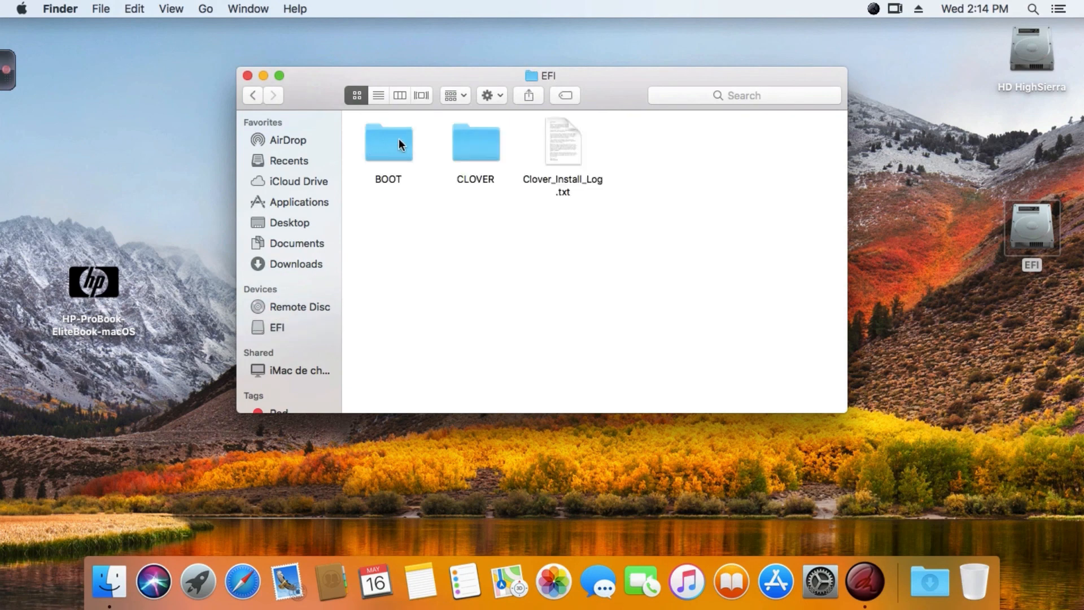
double_click(571, 148)
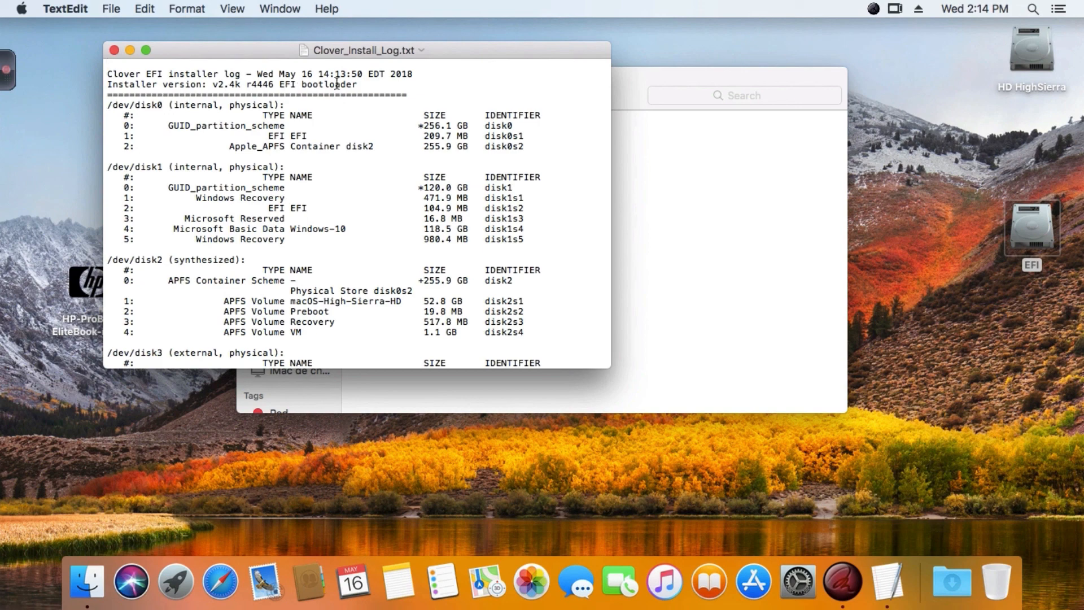
left_click_drag(380, 84, 111, 91)
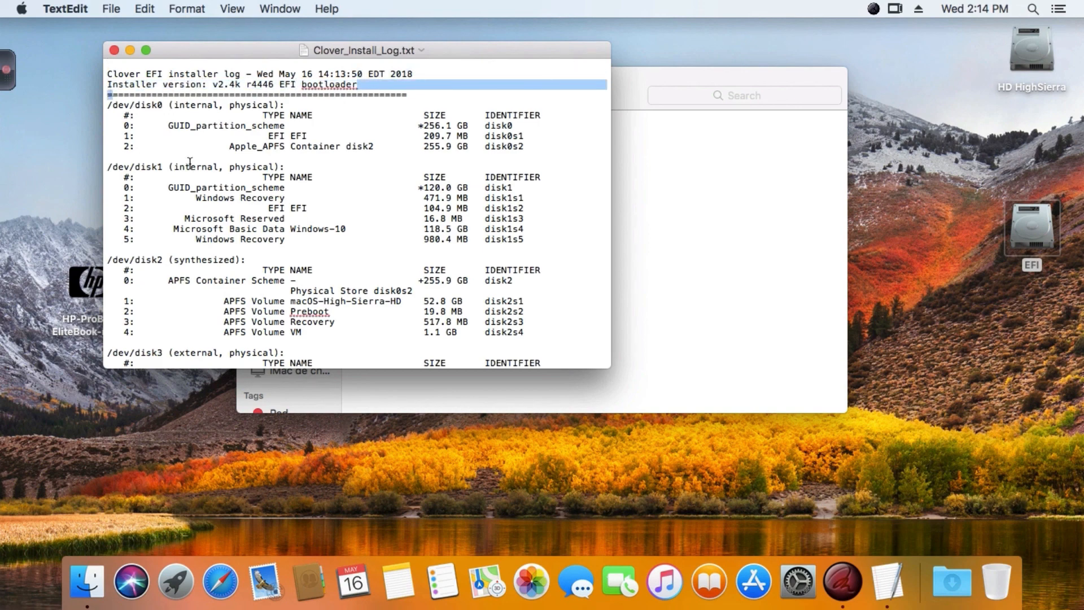
scroll(189, 164, "down", 10)
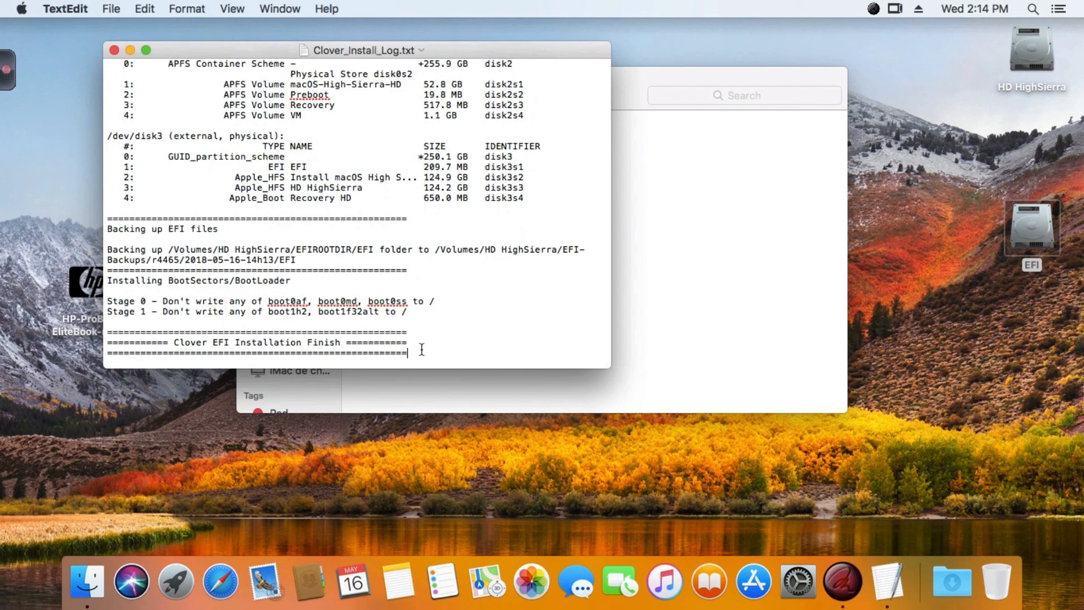
left_click_drag(423, 353, 106, 219)
scroll(154, 243, "up", 15)
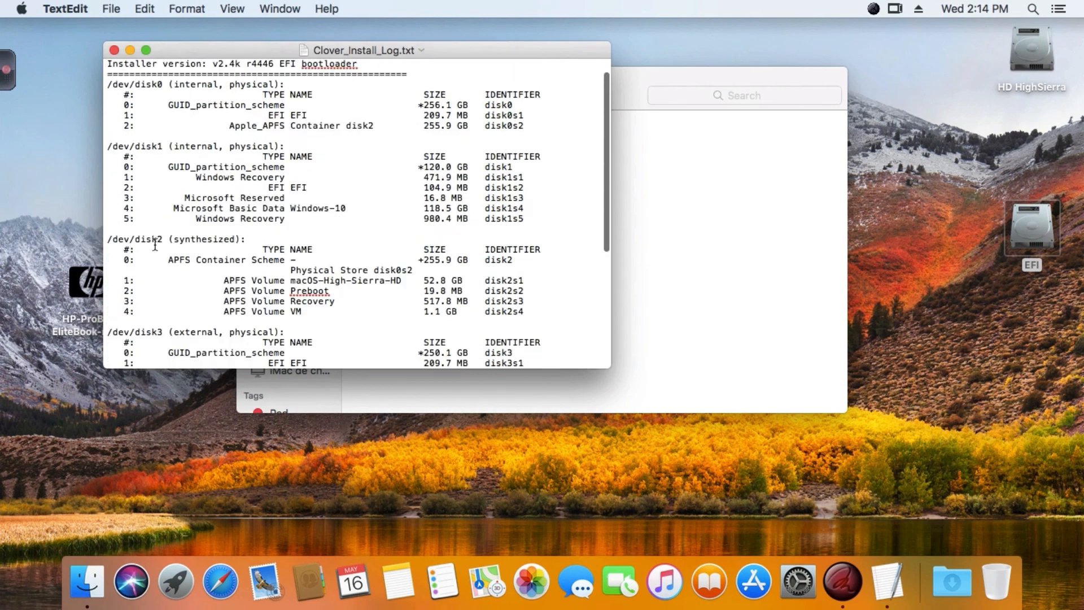
left_click(113, 51)
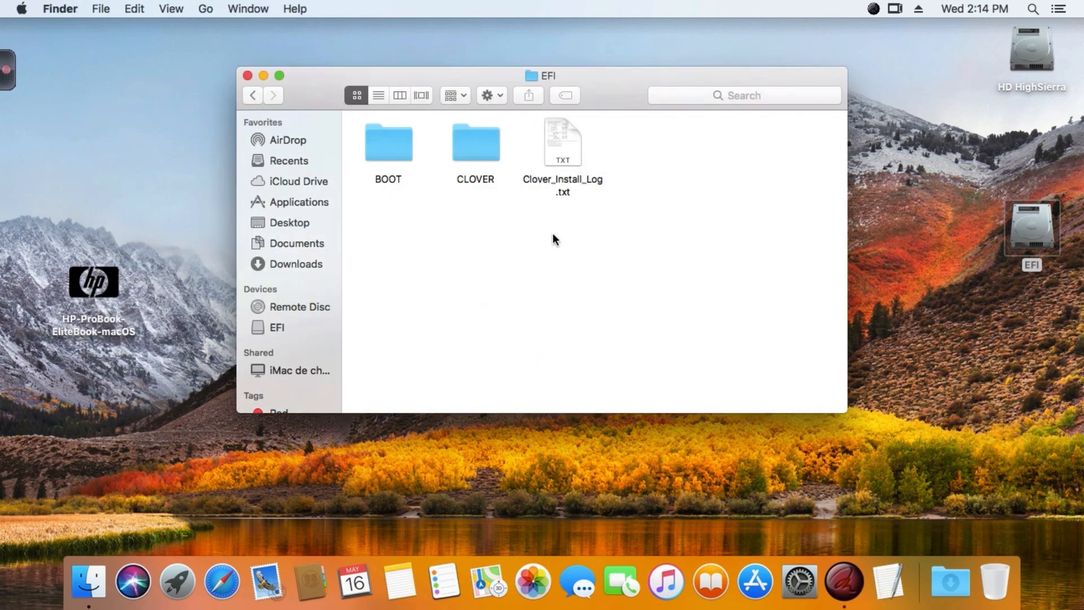
Look through the AML files in the CLOVER/ACPI/origin folder and return to the ACPI folder.
double_click(475, 138)
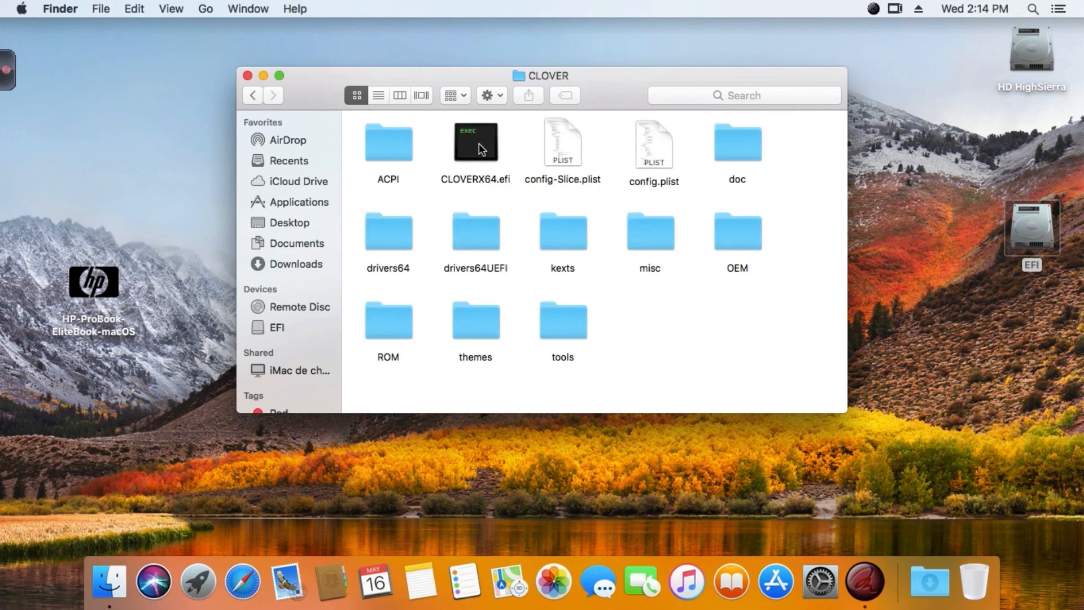
double_click(392, 144)
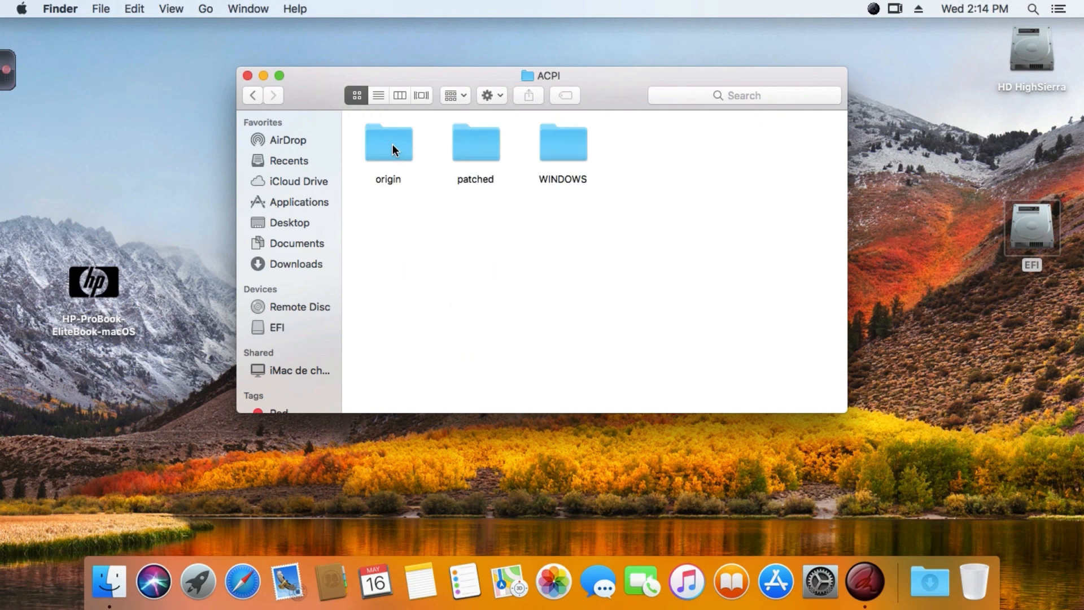
double_click(392, 144)
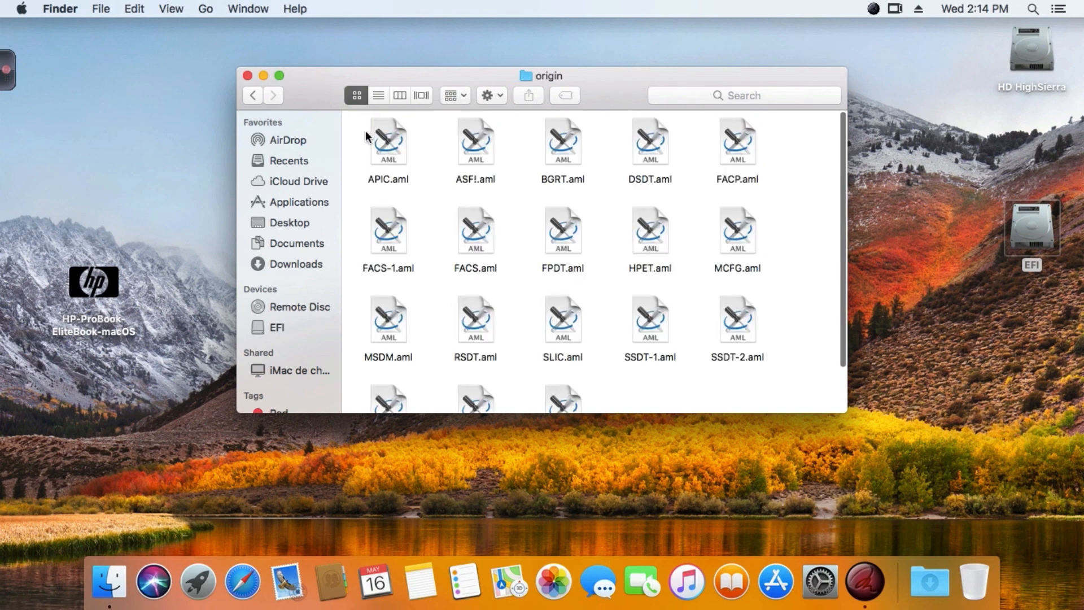
left_click_drag(358, 120, 754, 402)
left_click(636, 340)
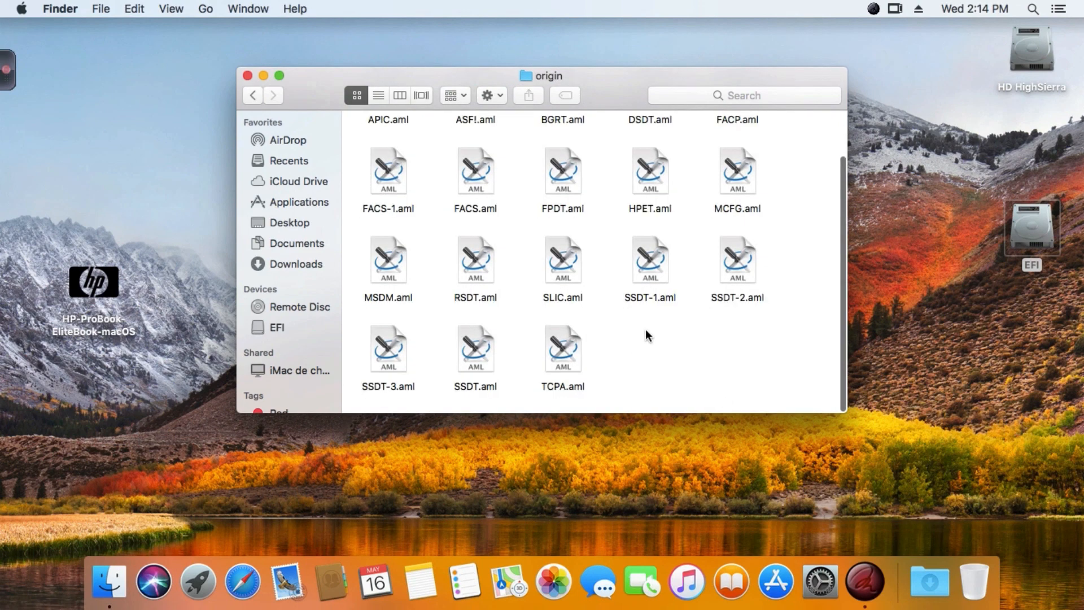
scroll(645, 331, "up", 3)
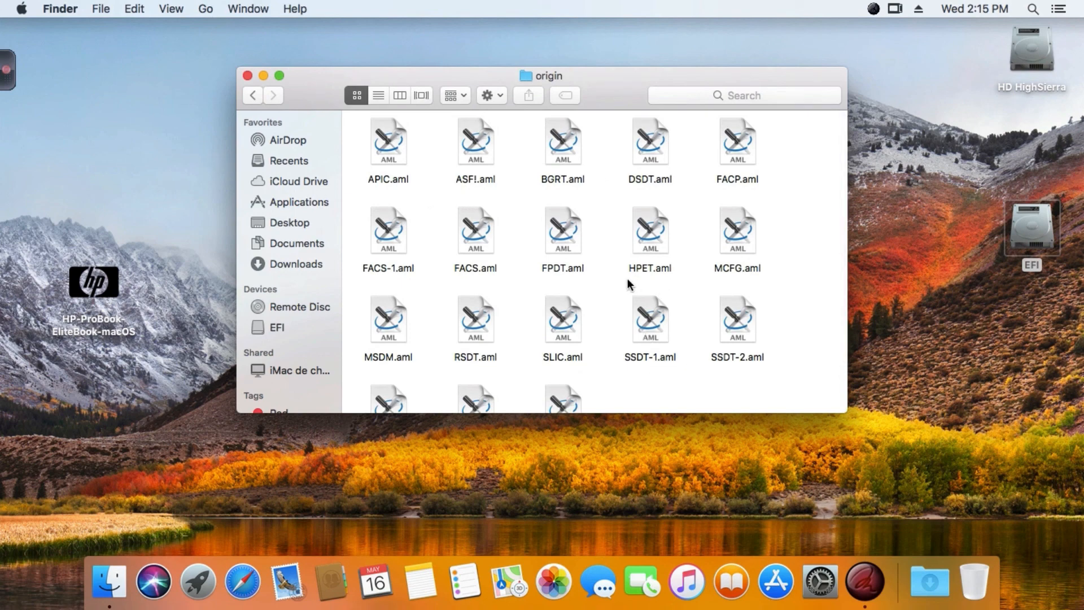
left_click(252, 95)
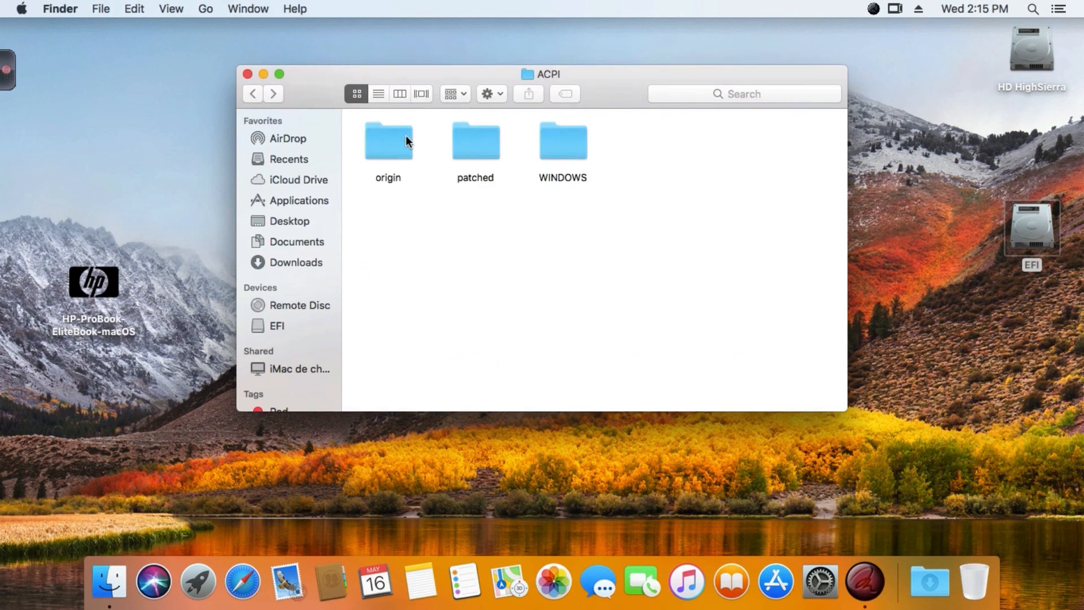
Examine the DSDT.aml, DSDT.dsl, origin.dsl and ssdt.aml files in the ACPI patched folder.
double_click(472, 136)
left_click_drag(696, 163, 386, 157)
left_click(407, 257)
left_click(398, 156)
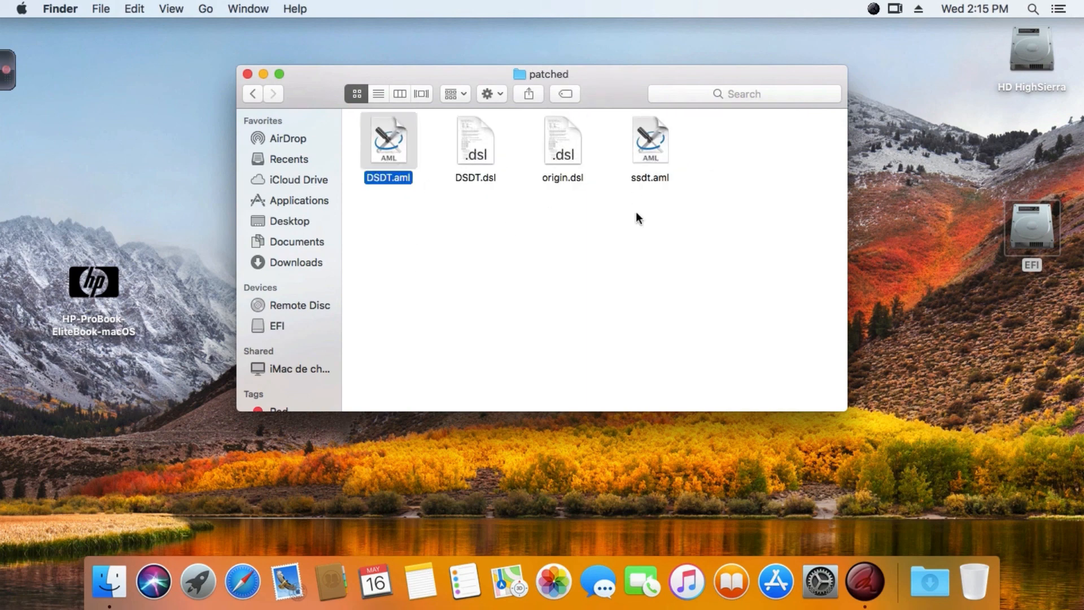
left_click(652, 165)
left_click(636, 236)
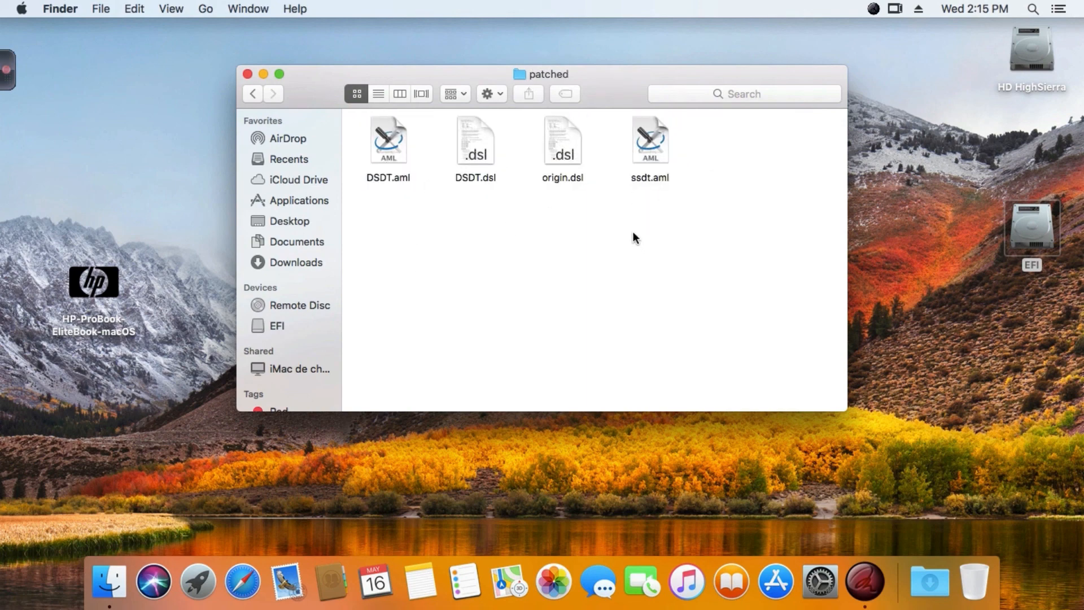
left_click(560, 155)
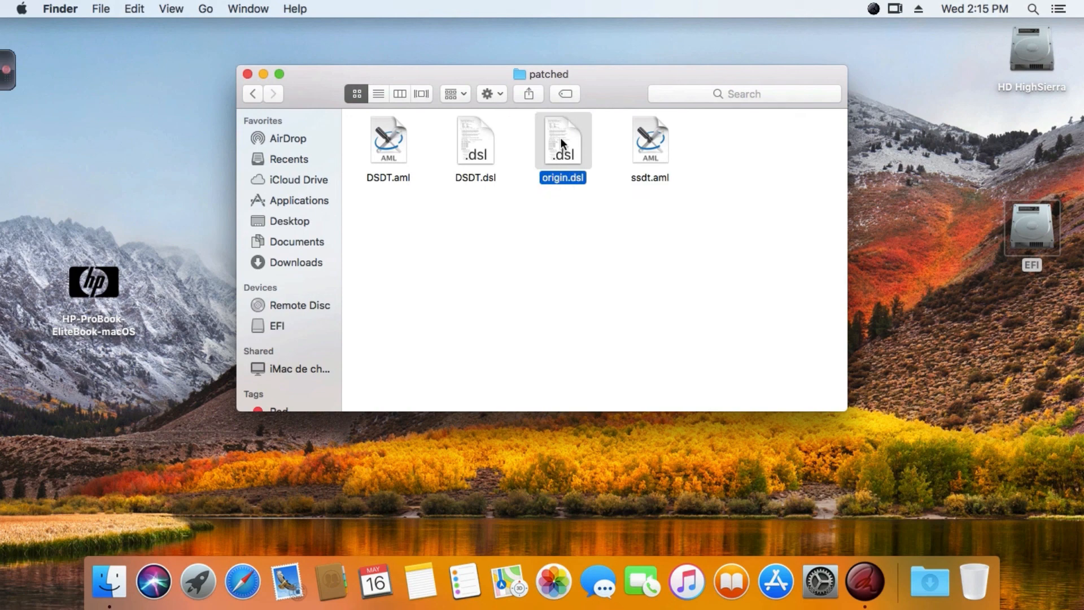
left_click(557, 226)
left_click(470, 144)
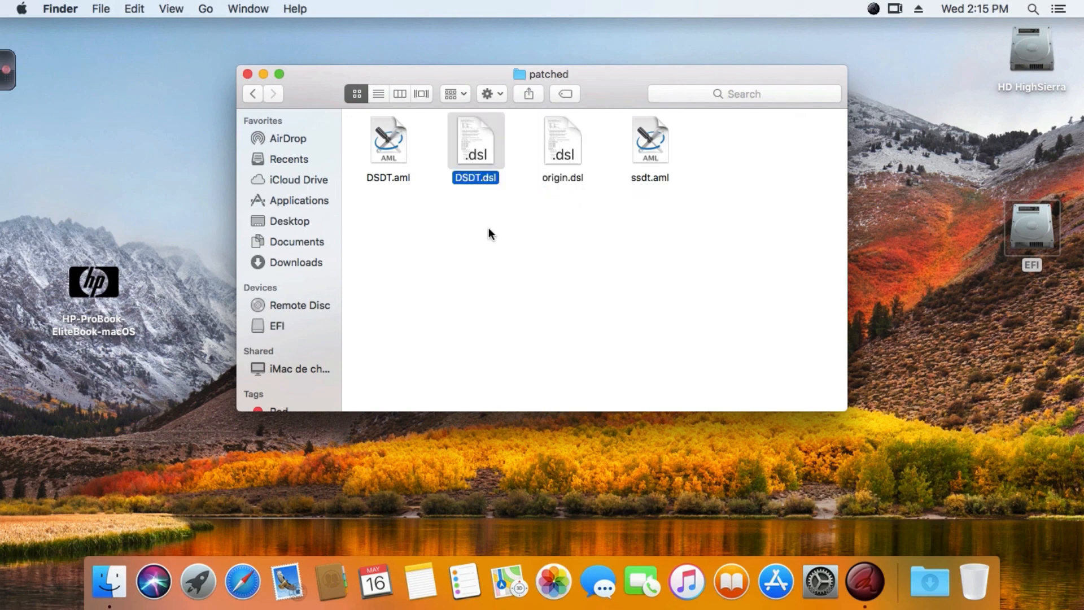
left_click(399, 152)
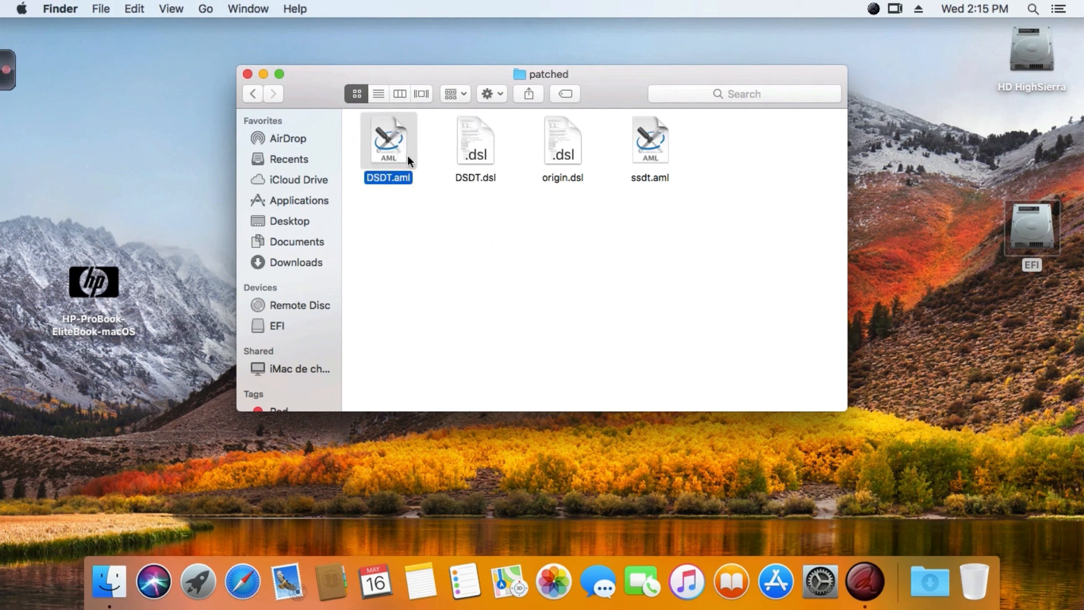
left_click(519, 226)
Return to the CLOVER folder and look over the contents of its kexts/10.13 folder.
left_click(253, 94)
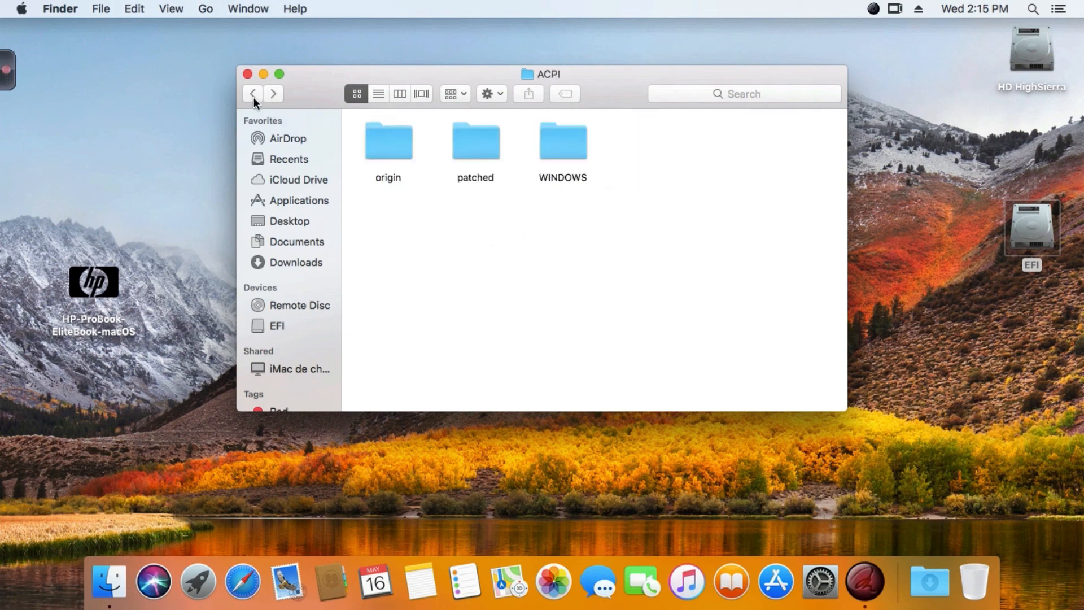
left_click(253, 94)
double_click(548, 235)
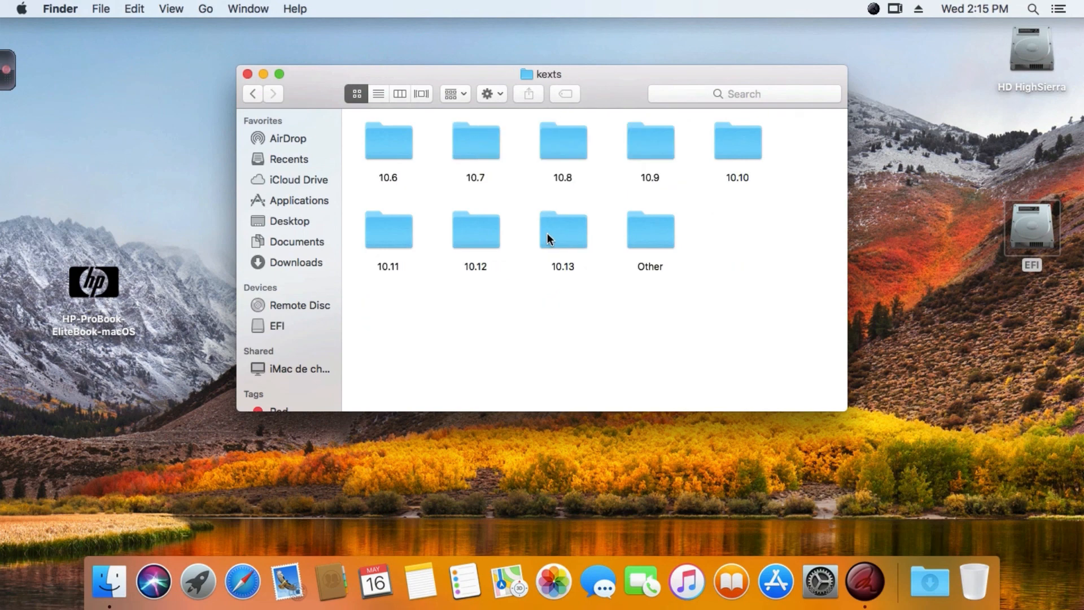
double_click(548, 233)
left_click_drag(355, 134, 815, 331)
left_click(701, 317)
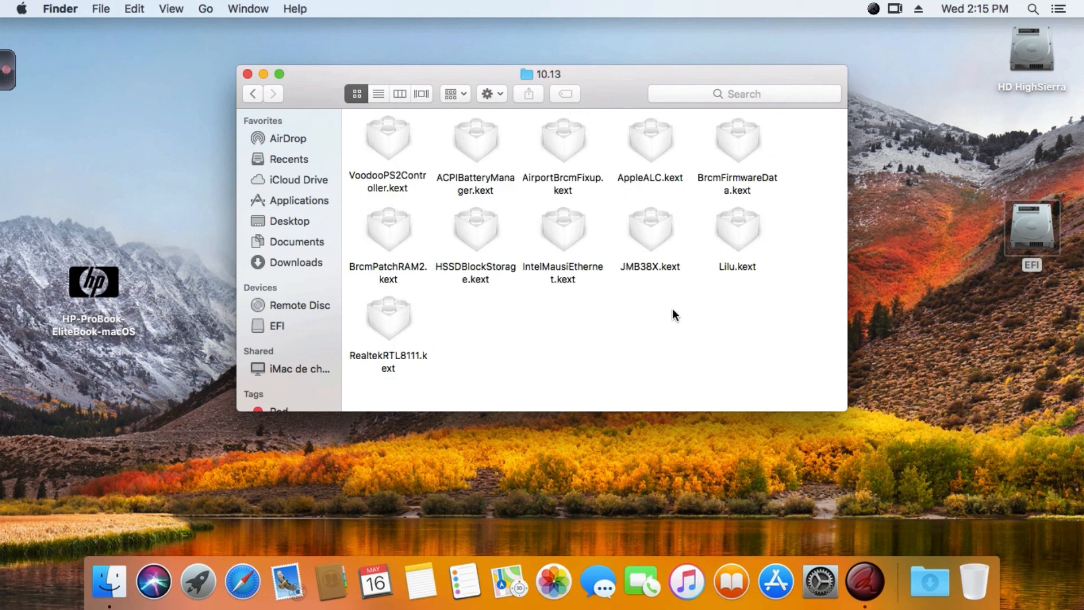
Inspect individual kexts in the 10.13 folder, including BrcmPatchRAM2, BrcmFirmwareData, AirportBrcmFixup, VoodooPS2Controller, ACPIBatteryManager, AppleALC and Lilu.
left_click(391, 225)
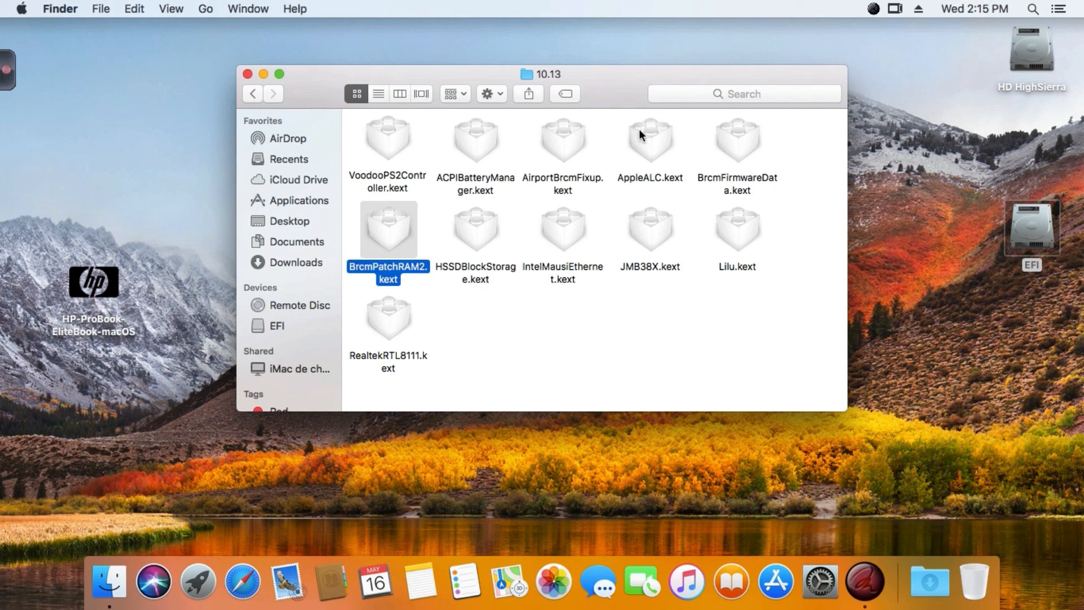
left_click(733, 133)
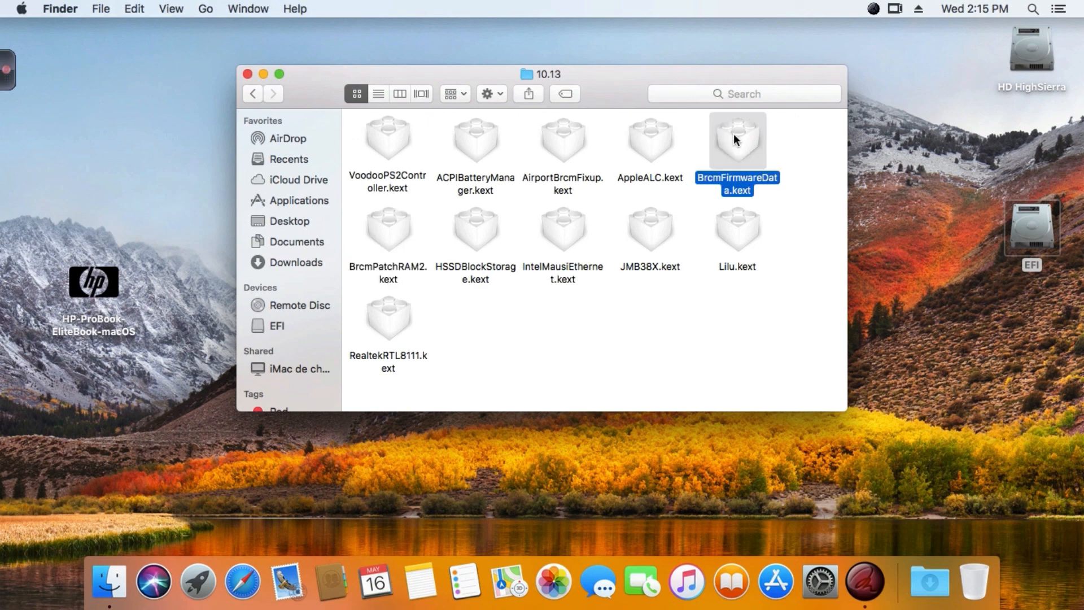
left_click(564, 144)
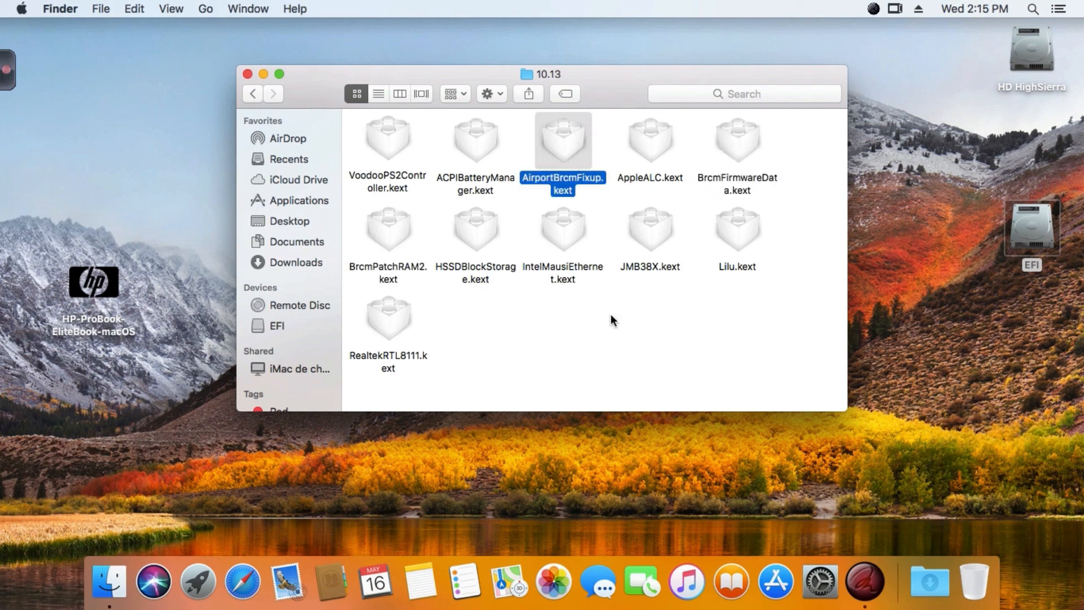
left_click(391, 144)
left_click(497, 319)
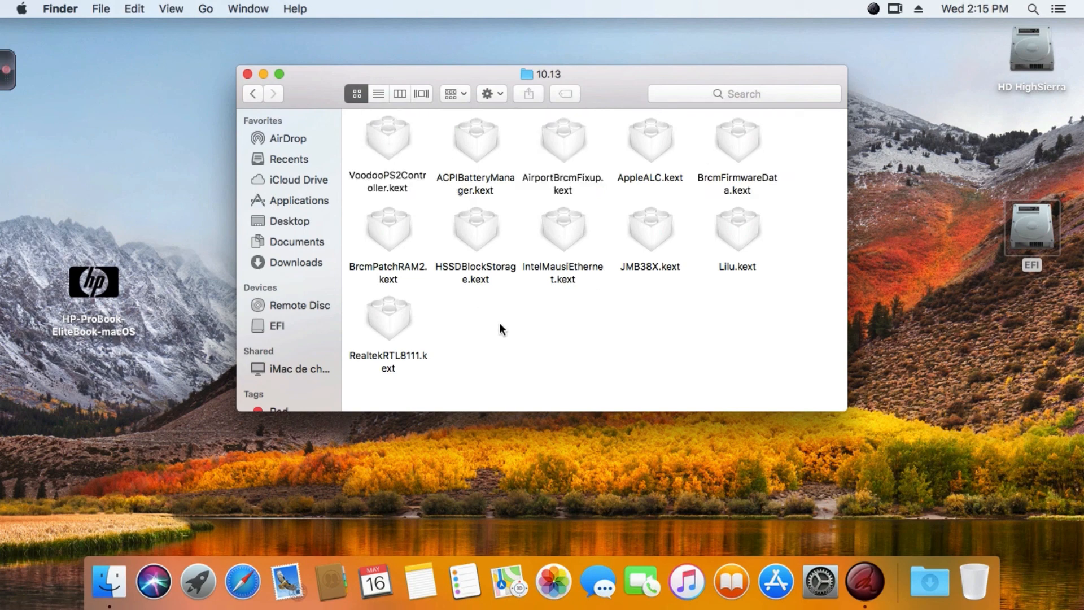
left_click(467, 148)
left_click(546, 324)
left_click(648, 131)
left_click(747, 223)
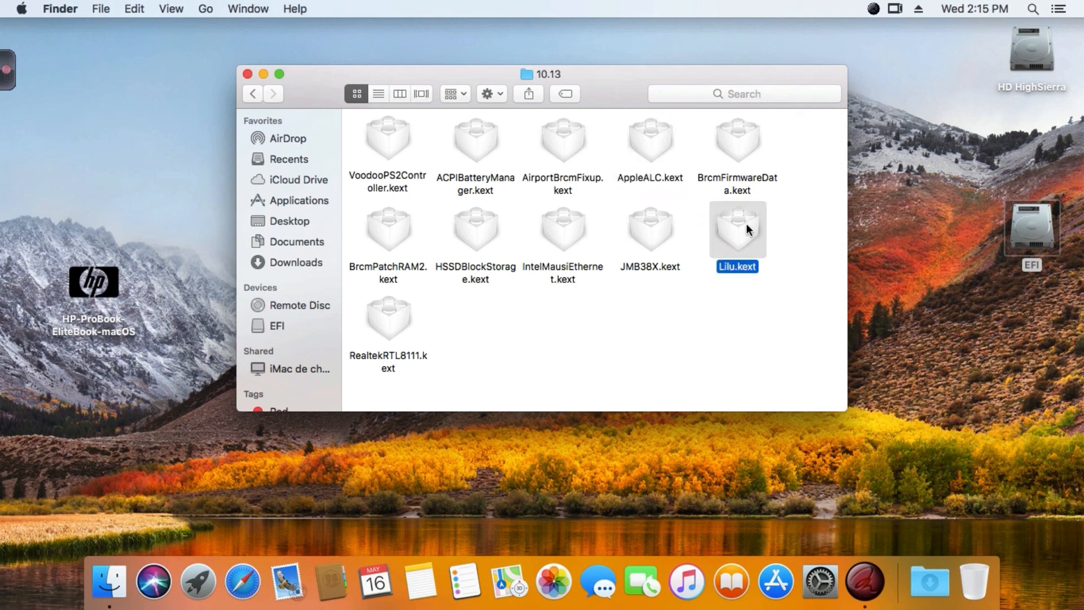
Inspect the JMB38X, HSSDBlockStorage and RealtekRTL8111 kexts in the 10.13 folder.
left_click(659, 230)
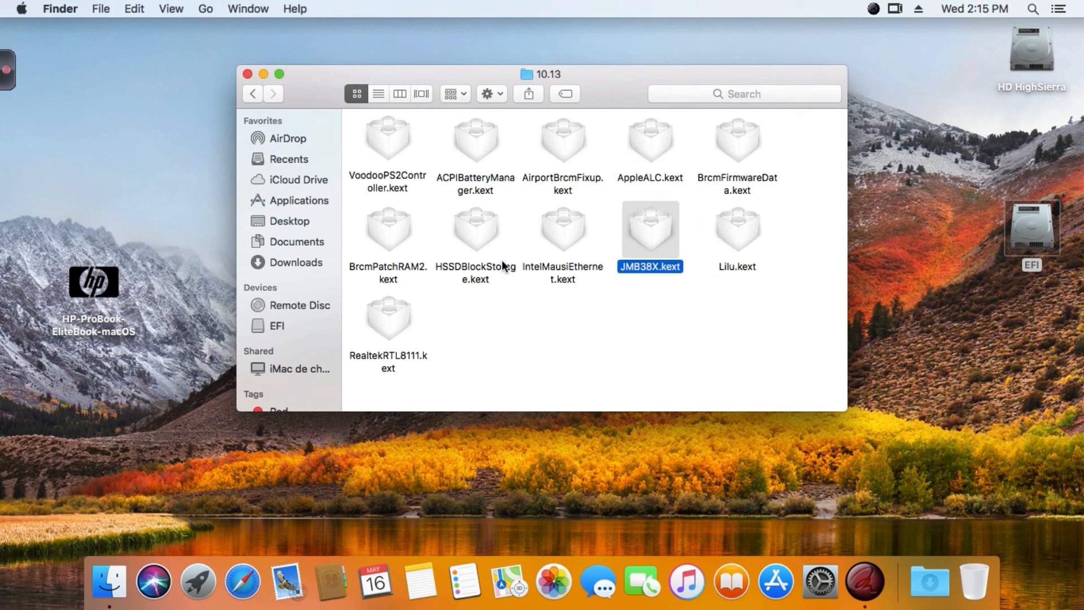
left_click(476, 233)
left_click(674, 235)
left_click(484, 247)
left_click(649, 232)
left_click(498, 331)
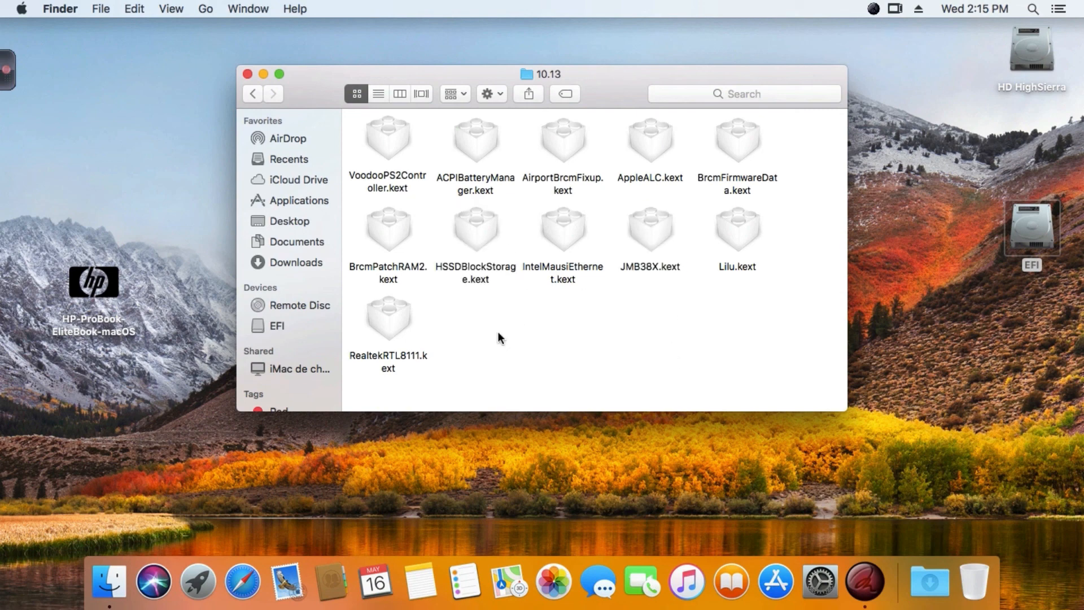
left_click(396, 318)
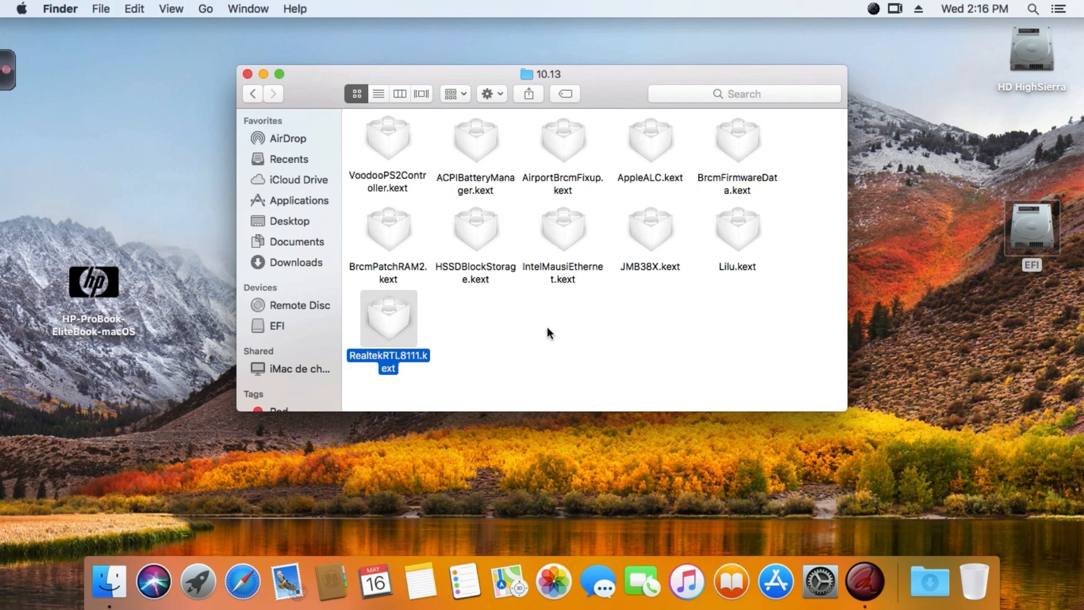
left_click(510, 334)
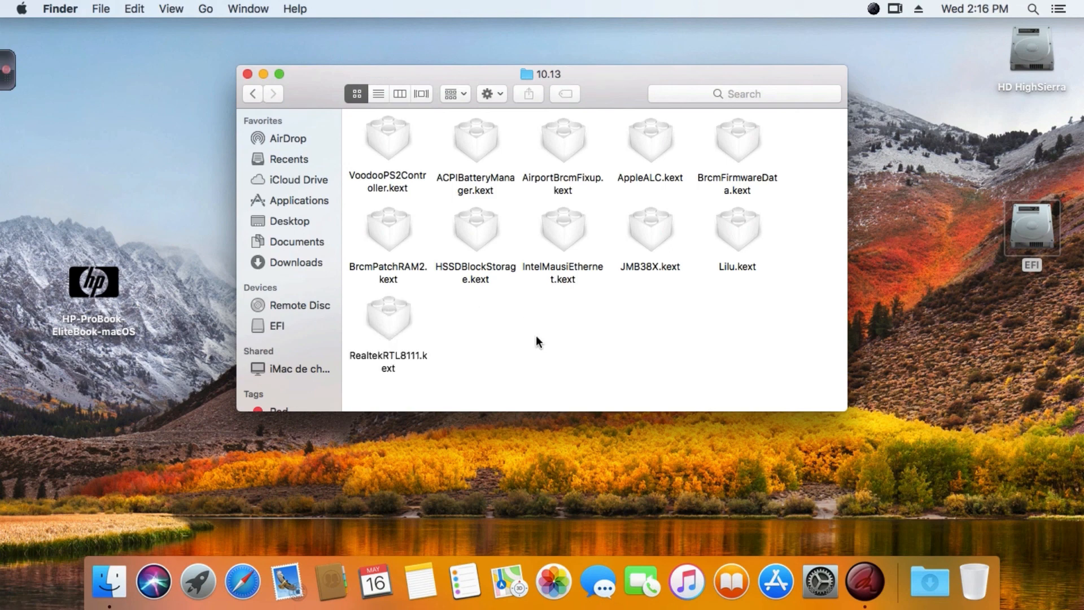
Compare the IntelMausiEthernet and RealtekRTL8111 network kexts and check VoodooPS2Controller in the 10.13 folder.
left_click(564, 239)
key("Down")
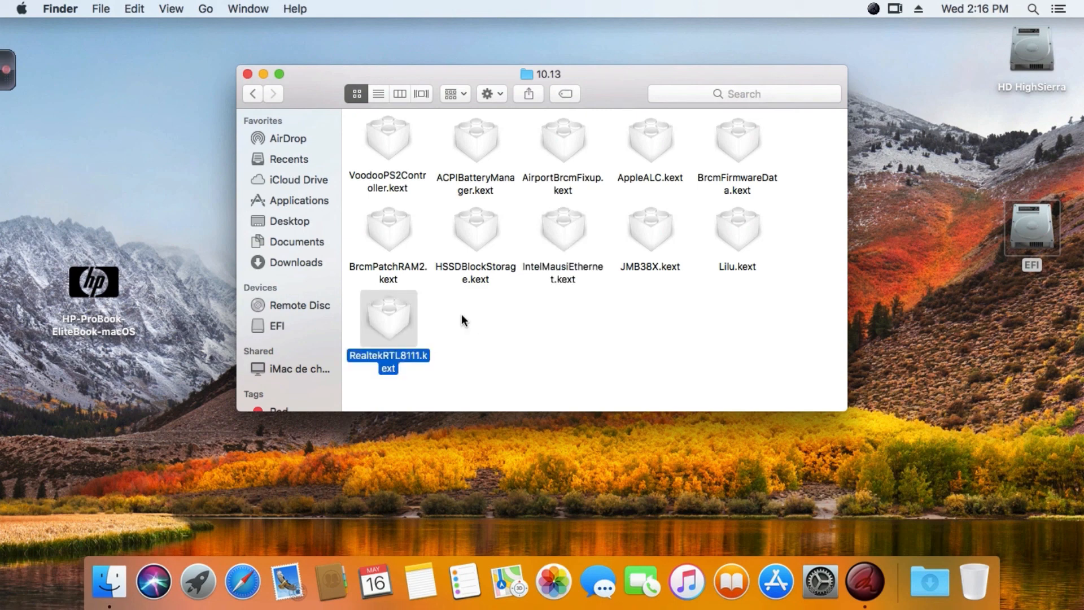
left_click(557, 233)
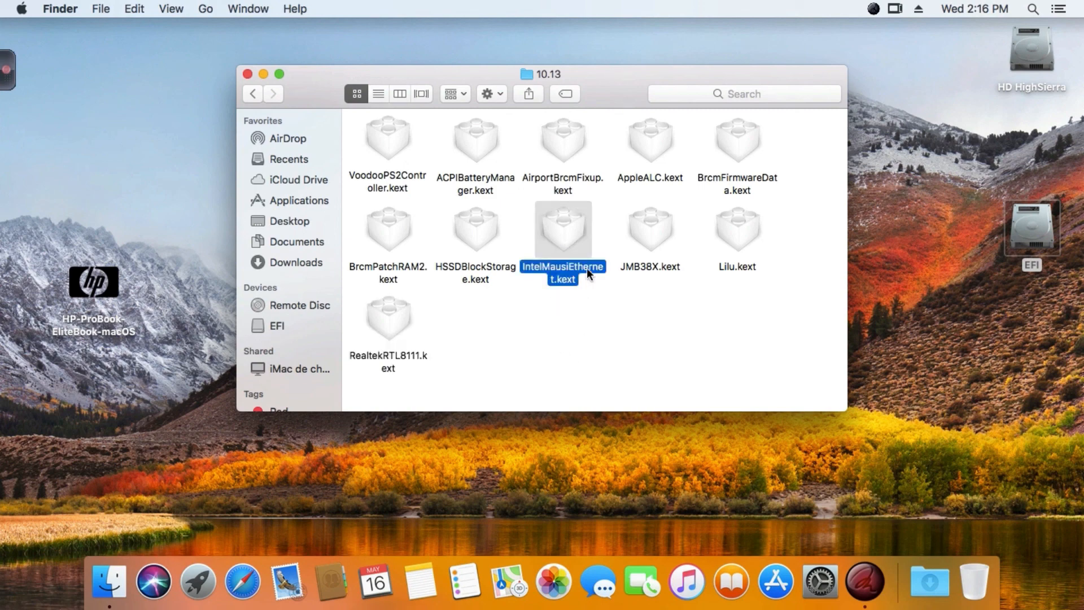
left_click(386, 324)
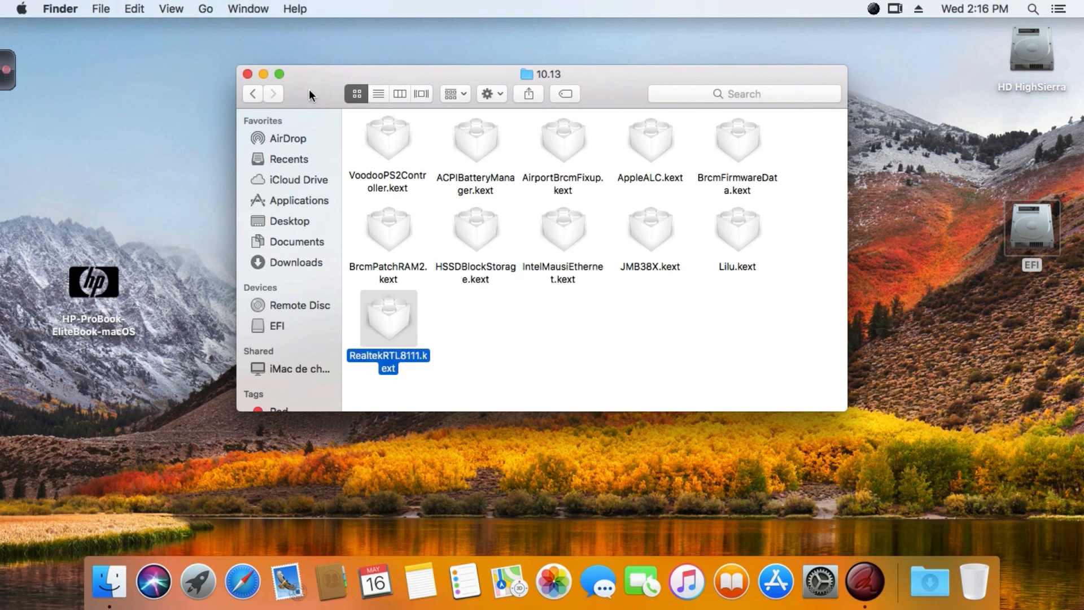
left_click_drag(309, 89, 319, 80)
left_click(585, 212)
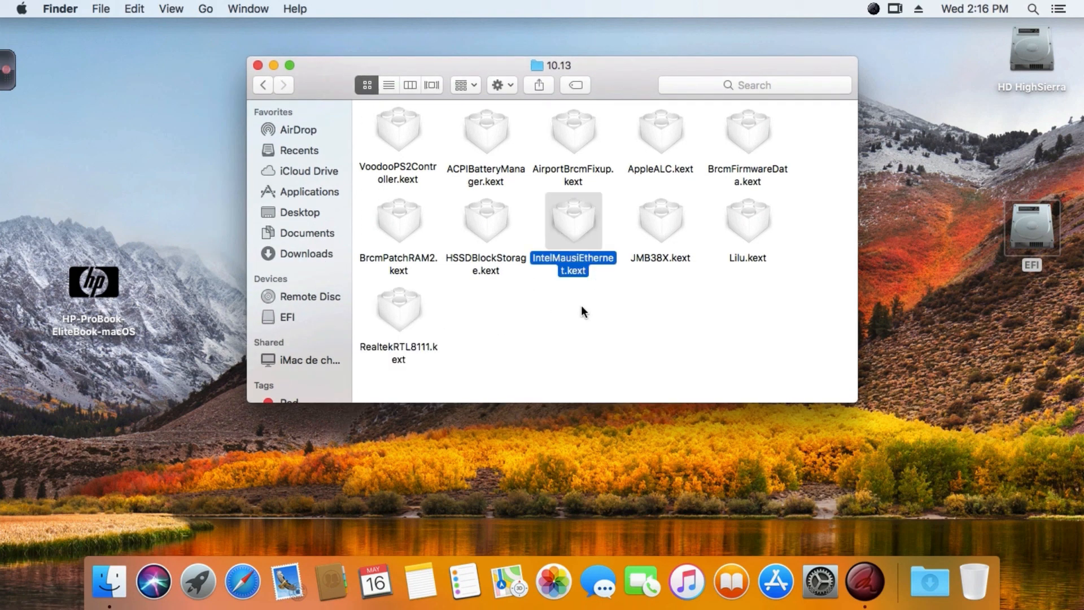
left_click(408, 131)
left_click(474, 342)
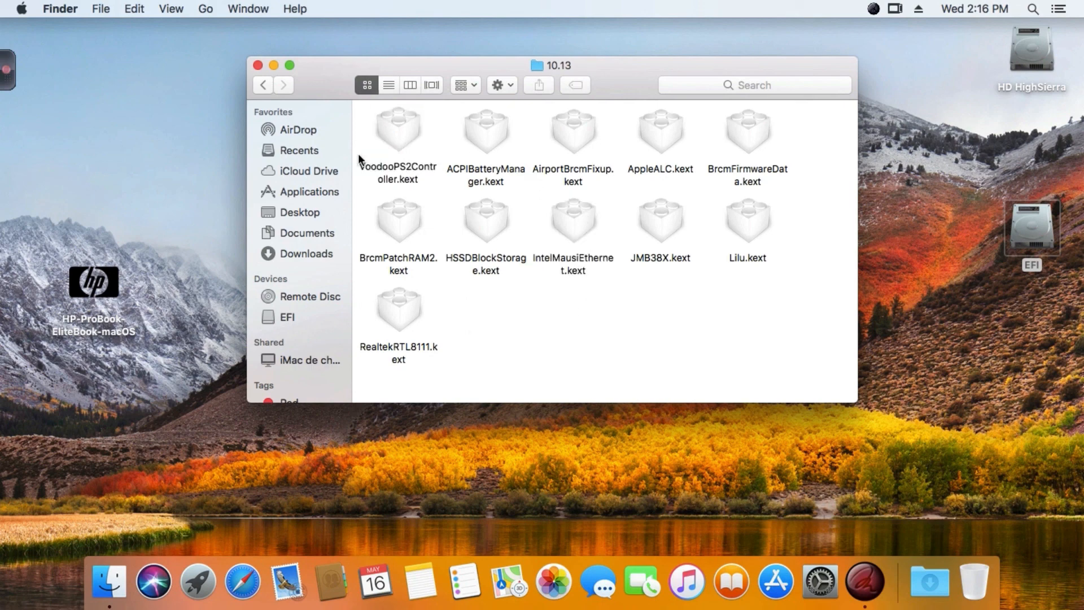
Look over the kexts in the 10.12 folder, return to the kexts folder and close the Finder window.
left_click(264, 85)
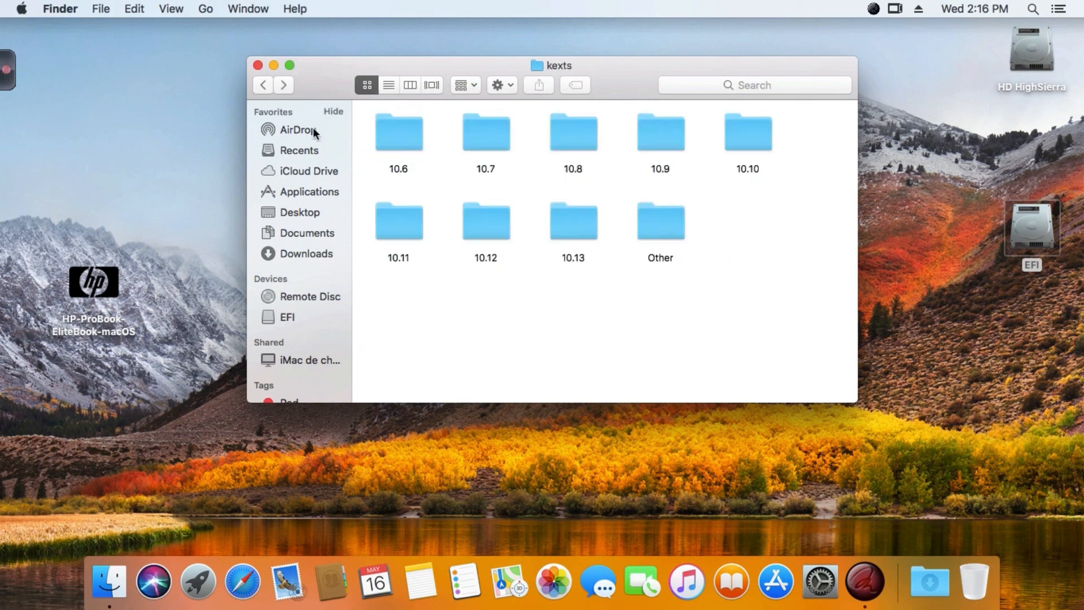
double_click(479, 212)
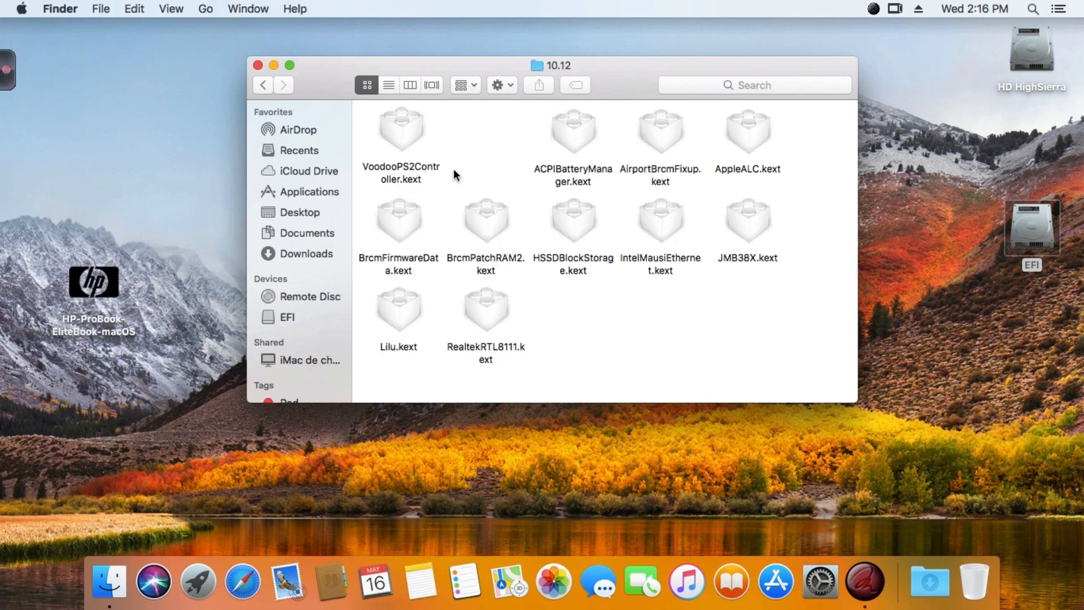
left_click_drag(453, 168, 501, 324)
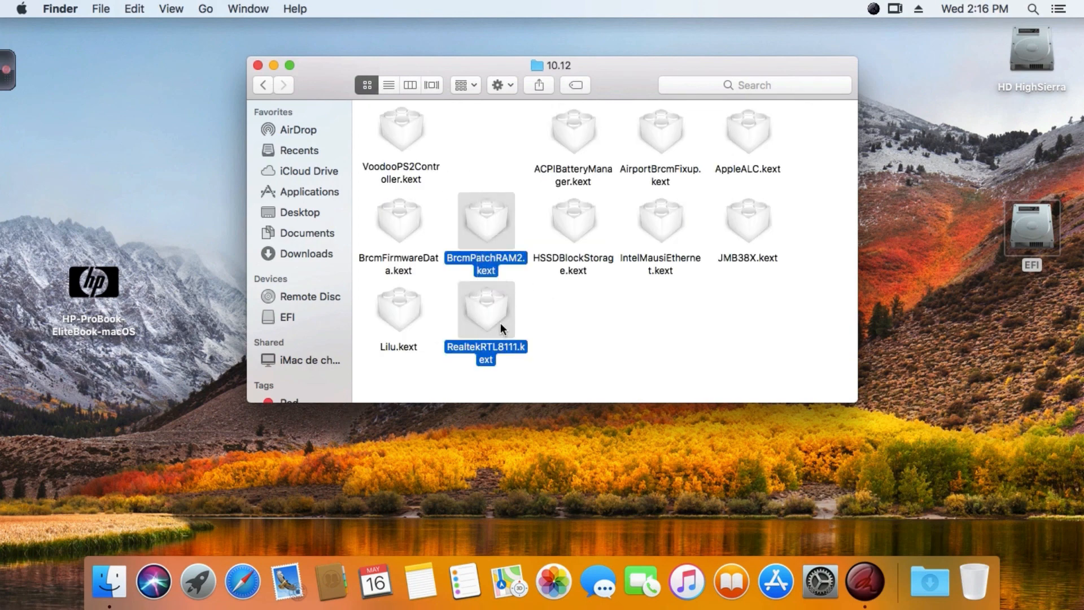
left_click(263, 85)
left_click_drag(316, 80, 320, 76)
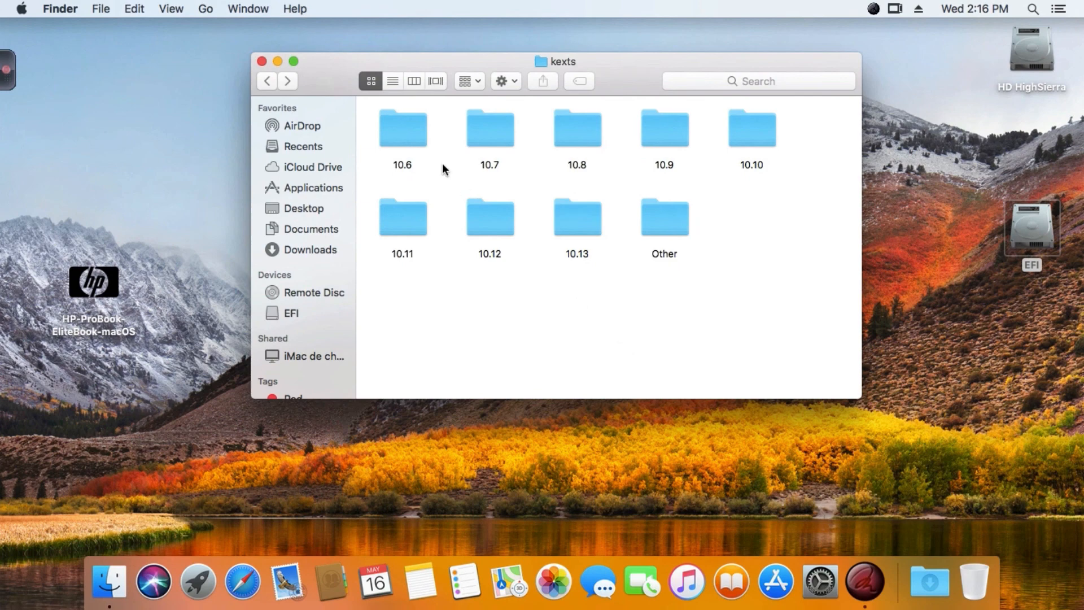
left_click(262, 61)
left_click(6, 68)
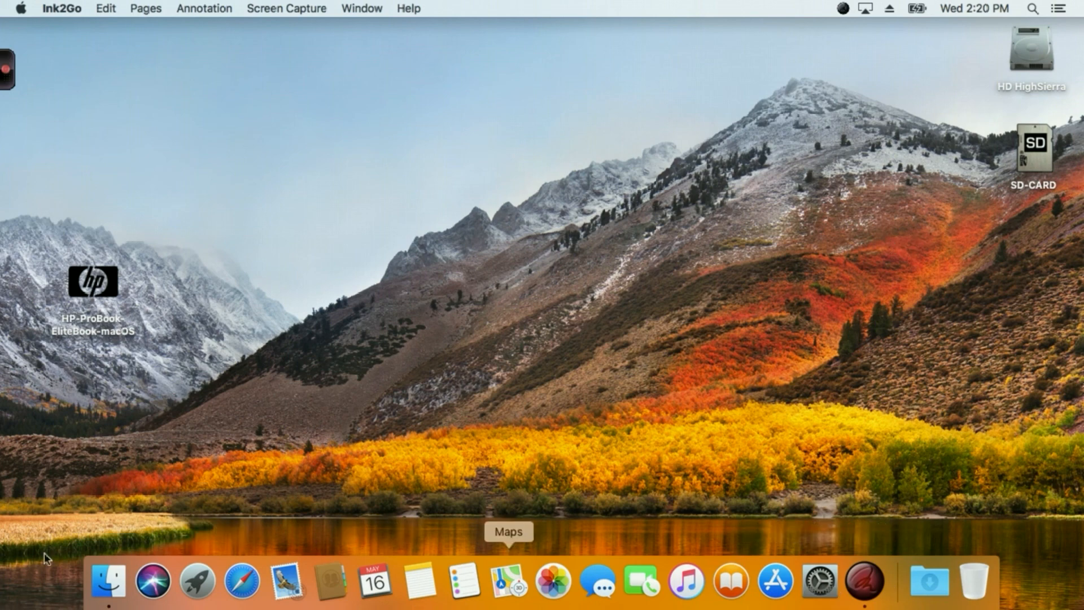
View the About This Mac overview and open the full System Report.
left_click(24, 8)
left_click(21, 28)
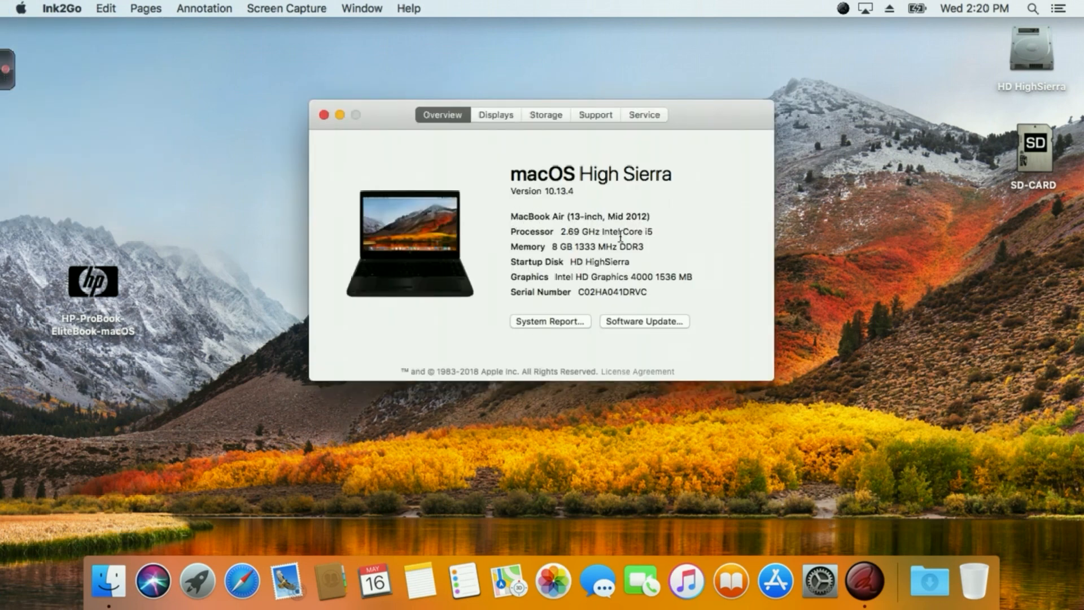
left_click_drag(720, 115, 727, 74)
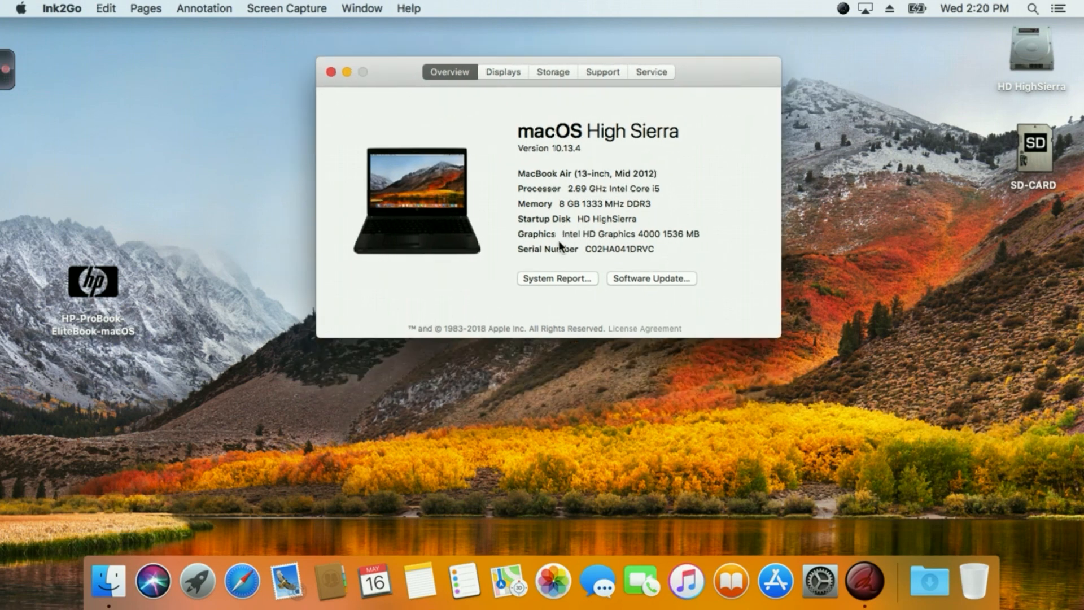
left_click(546, 273)
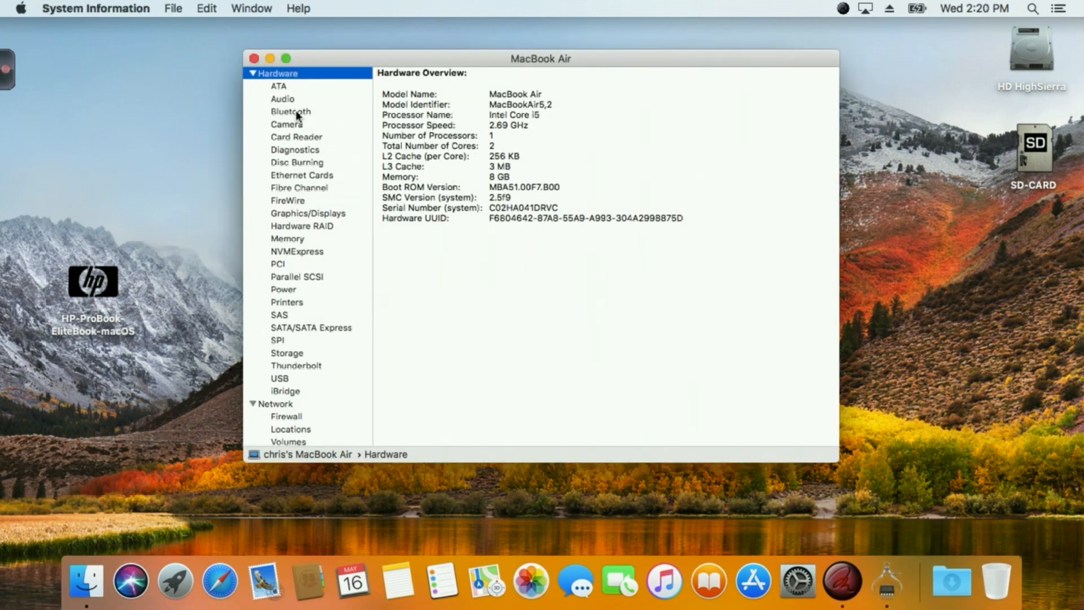
Review the Bluetooth, Audio, Card Reader and Graphics/Displays hardware details in the system report.
left_click(295, 112)
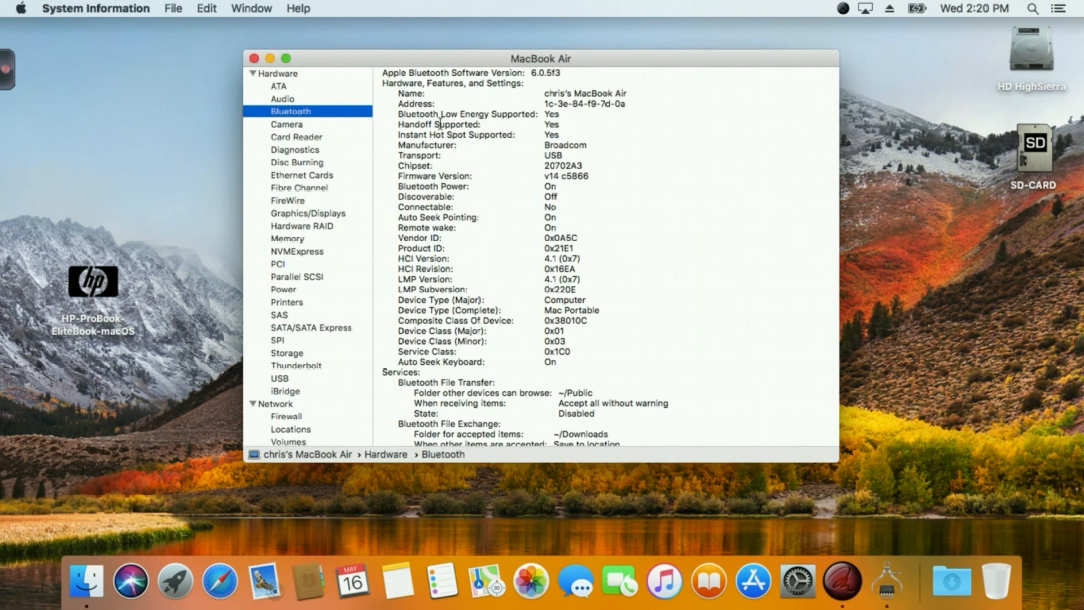
left_click(286, 100)
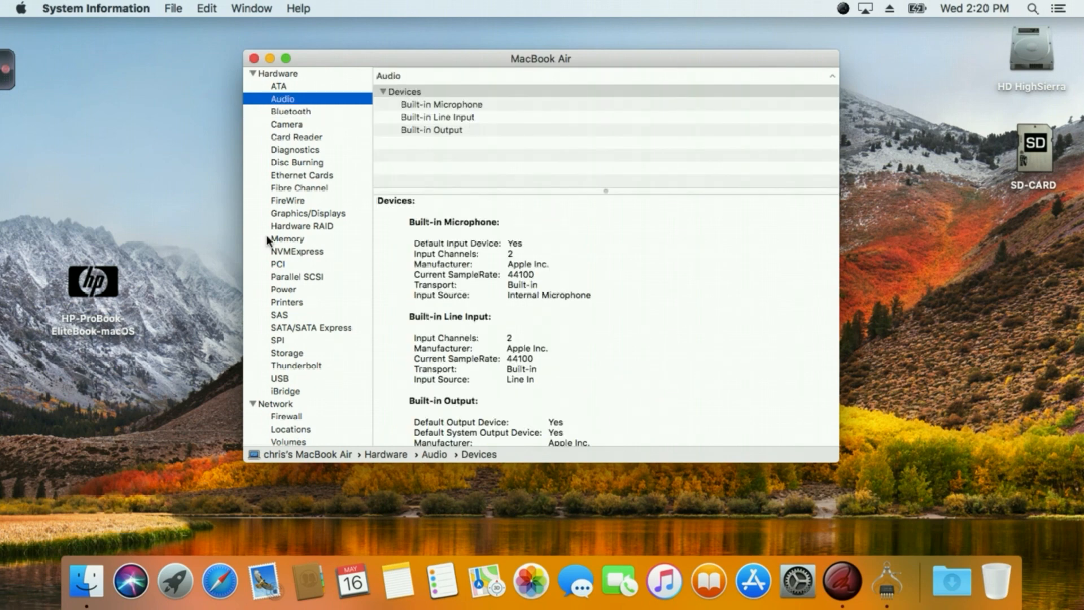
left_click(310, 136)
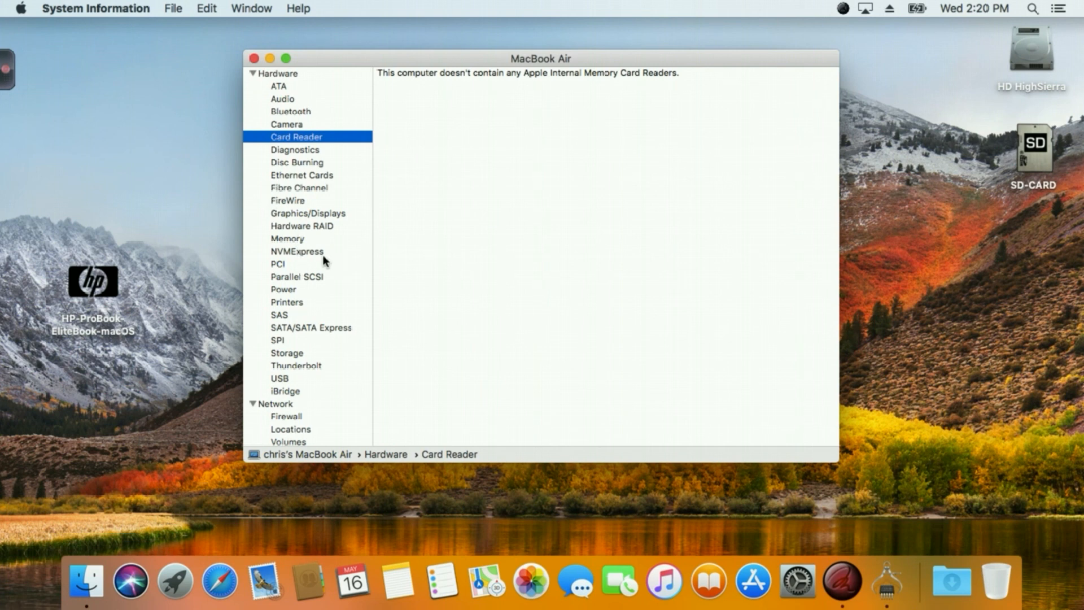
left_click(337, 210)
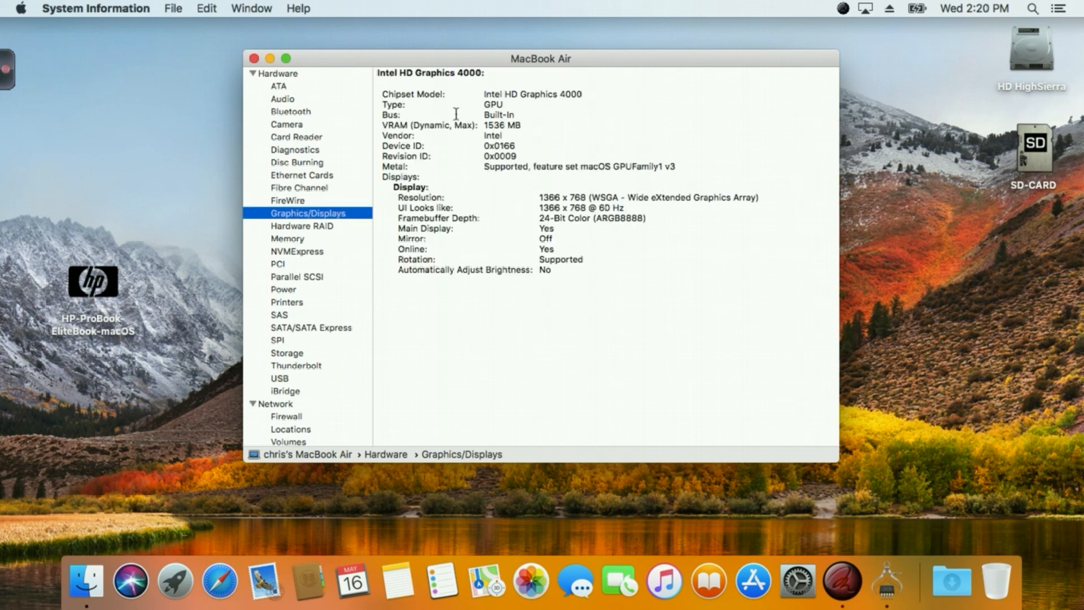
Check the Ethernet Cards, SATA/SATA Express and USB sections of the system report.
left_click(328, 175)
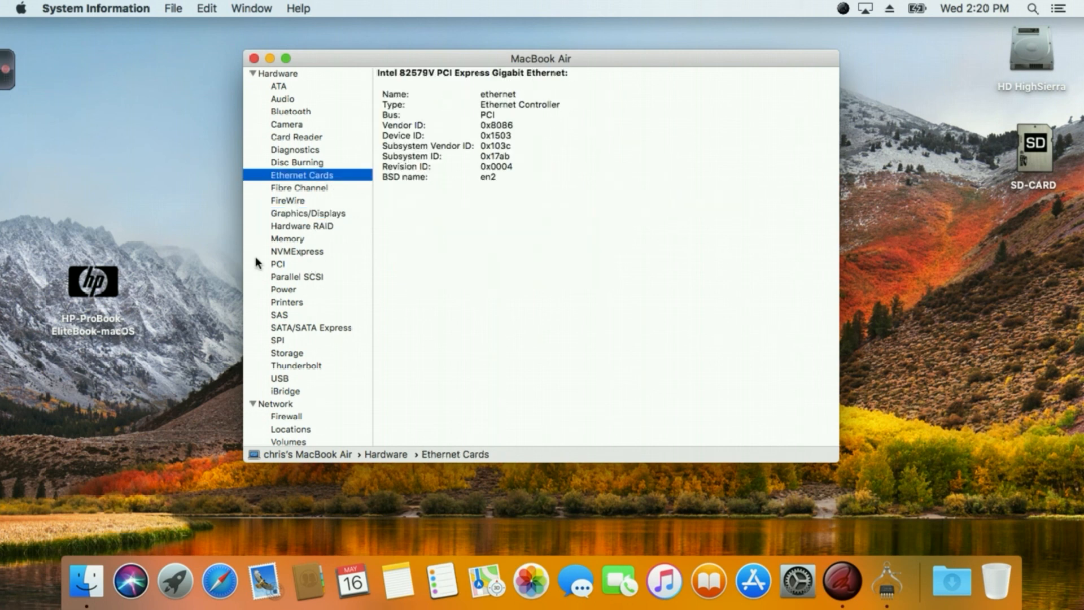
left_click(309, 331)
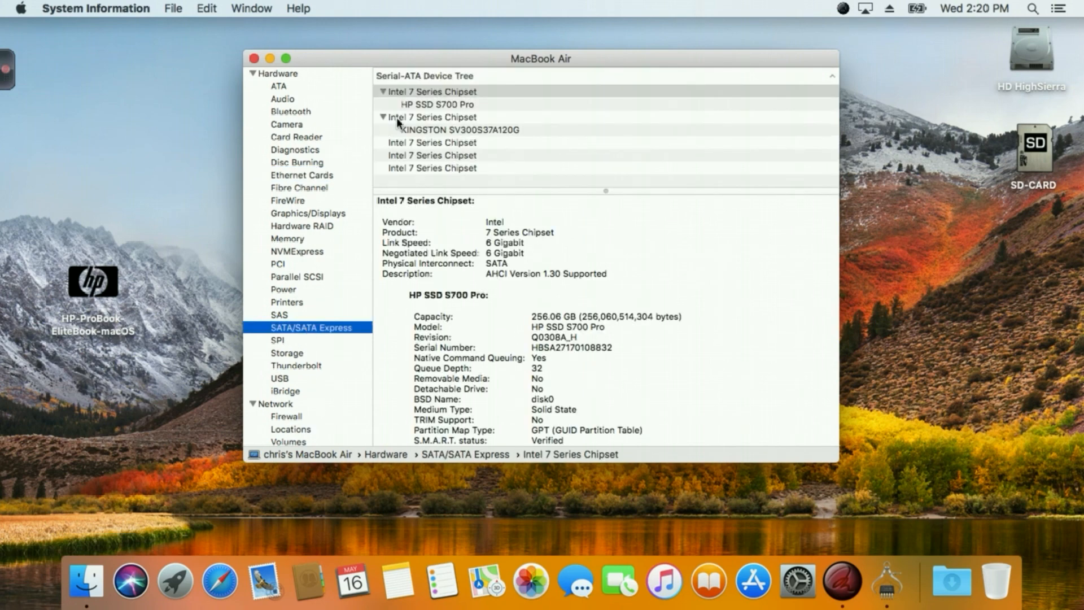
left_click(284, 380)
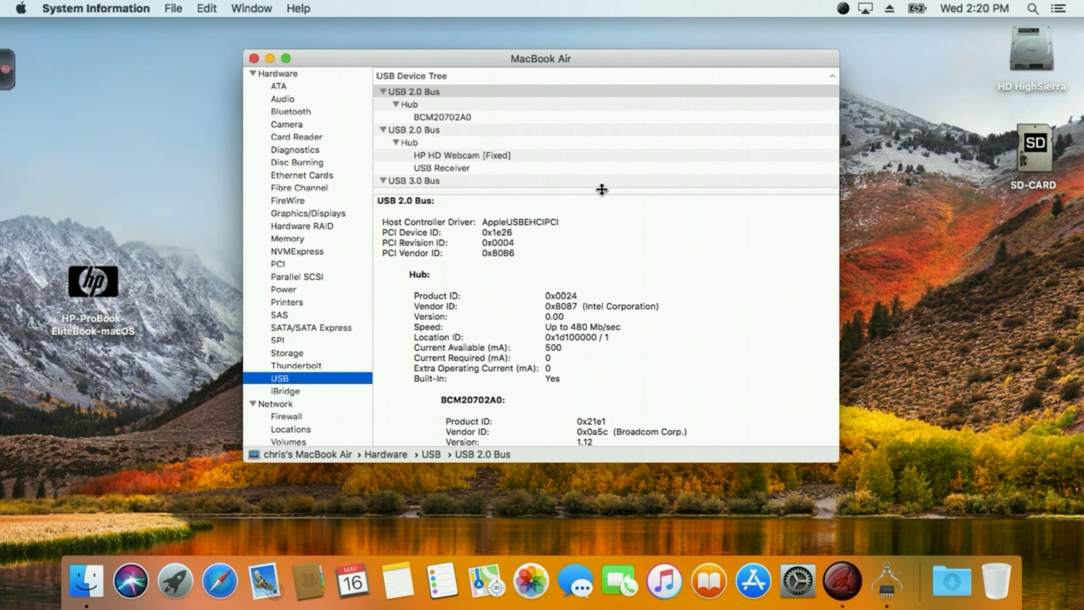
mouse_move(600, 189)
left_mouse_down()
mouse_move(602, 221)
mouse_move(604, 192)
left_mouse_up()
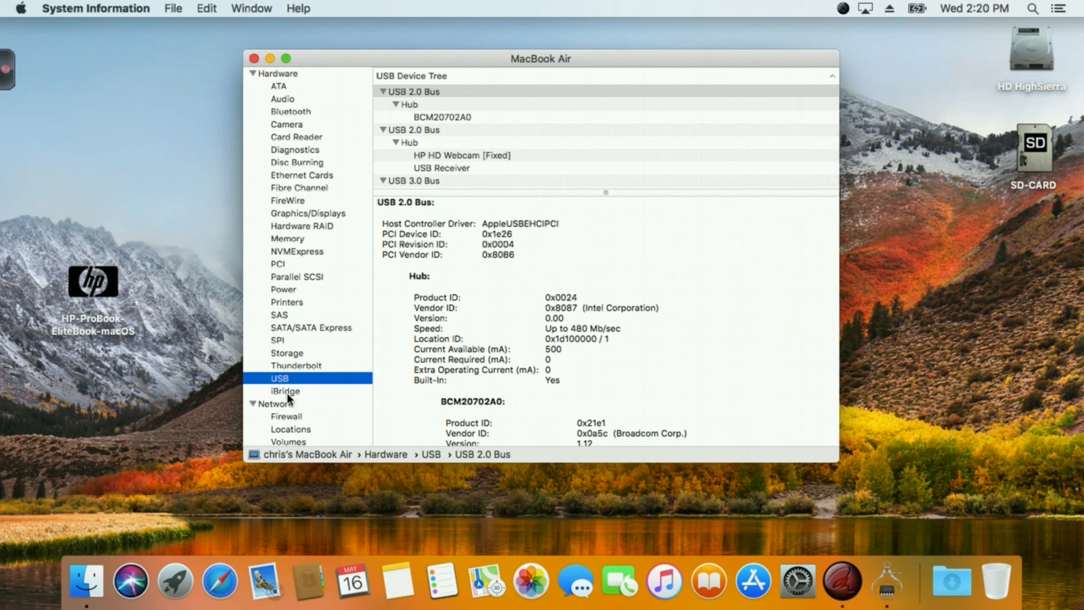
Examine the Wi-Fi section under Network, including the card type and firmware version of the en0 interface.
scroll(287, 395, "down", 2)
scroll(293, 427, "down", 1)
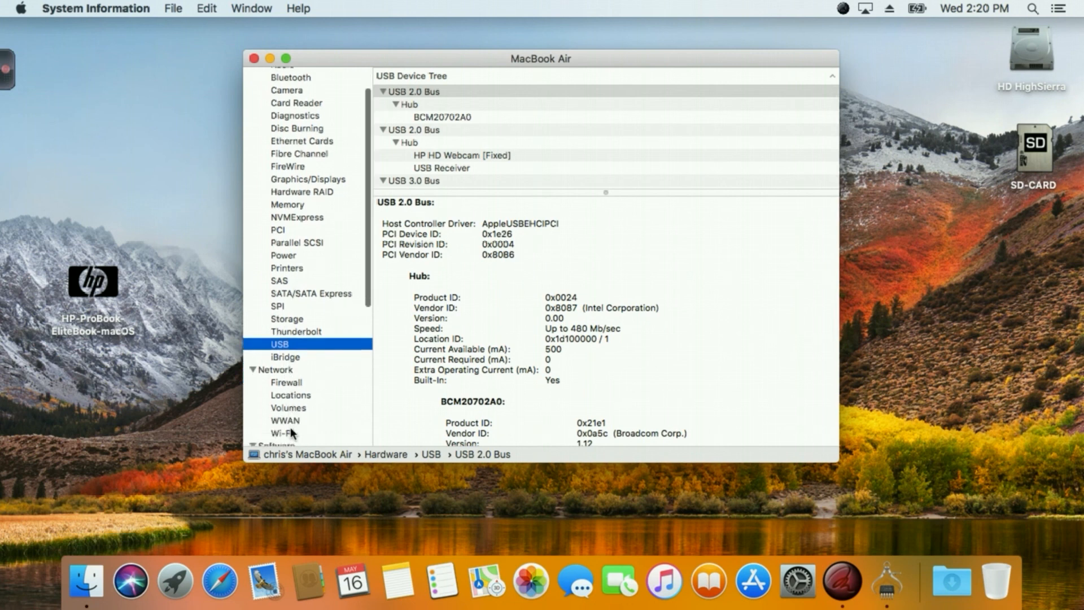
left_click(292, 434)
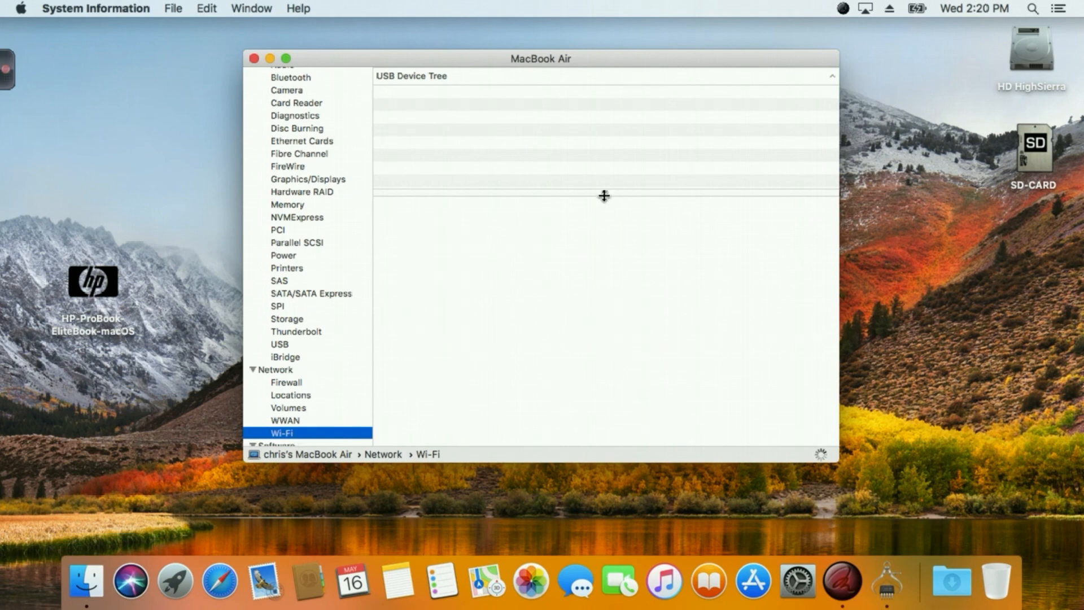
left_click_drag(605, 194, 604, 238)
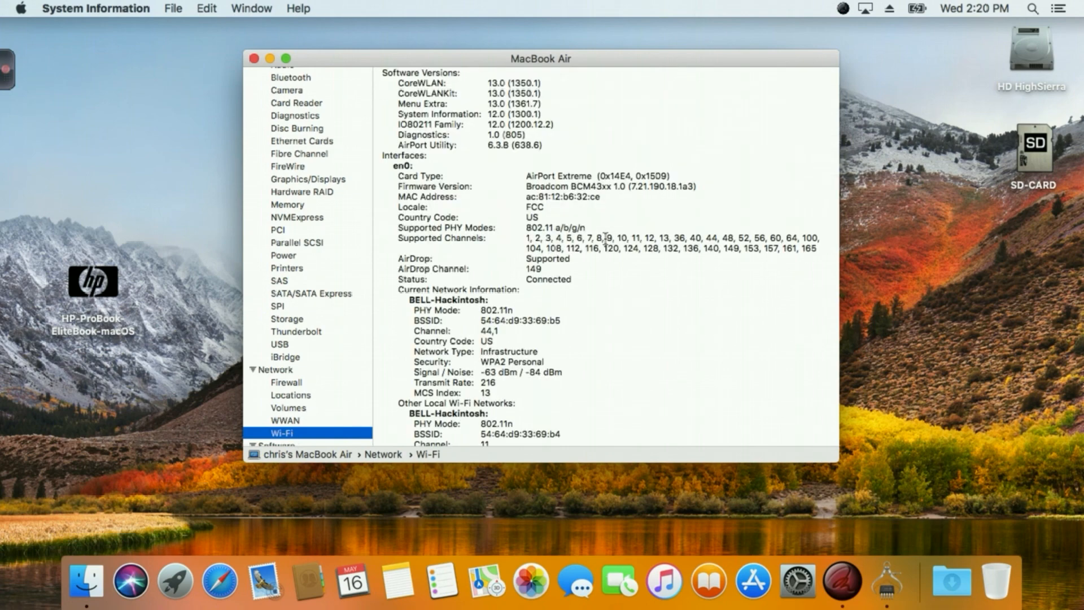
left_click_drag(668, 174, 474, 186)
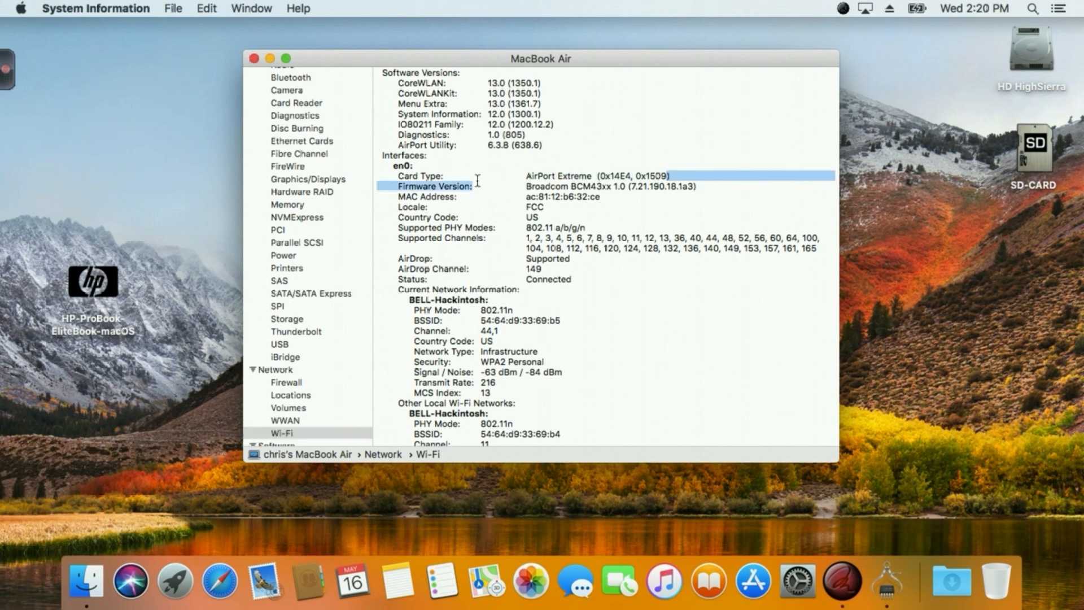
left_click(477, 186)
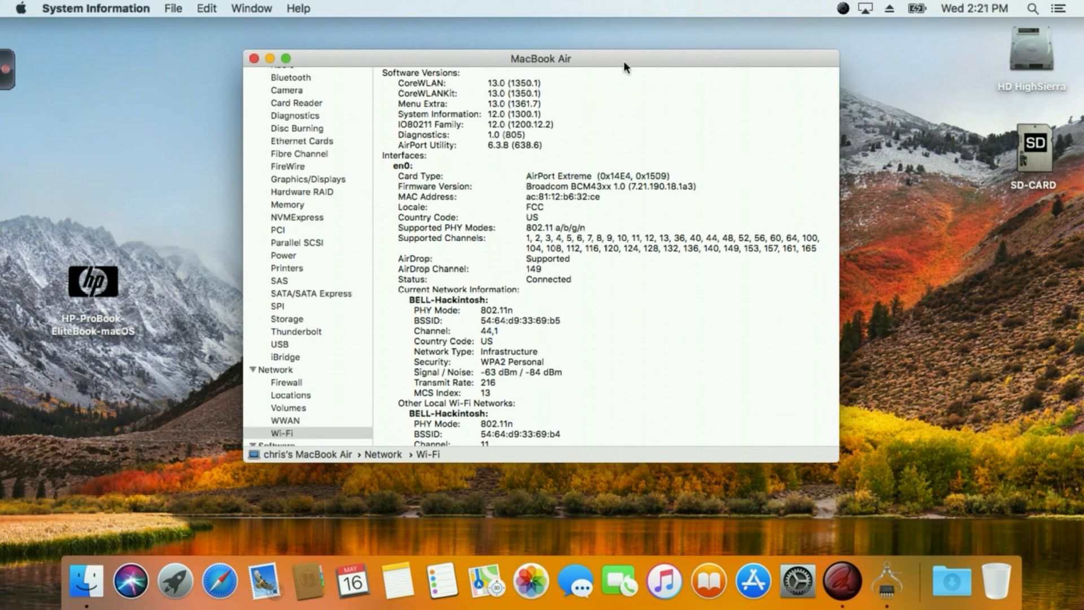
left_click_drag(621, 60, 621, 59)
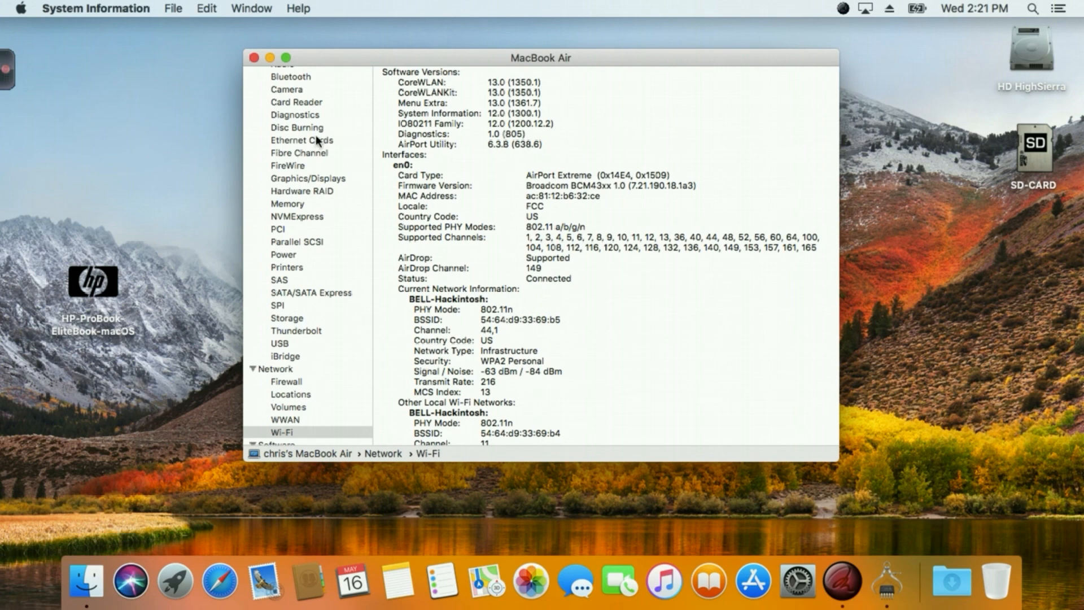
Close the system report and the About This Mac window.
scroll(317, 156, "up", 3)
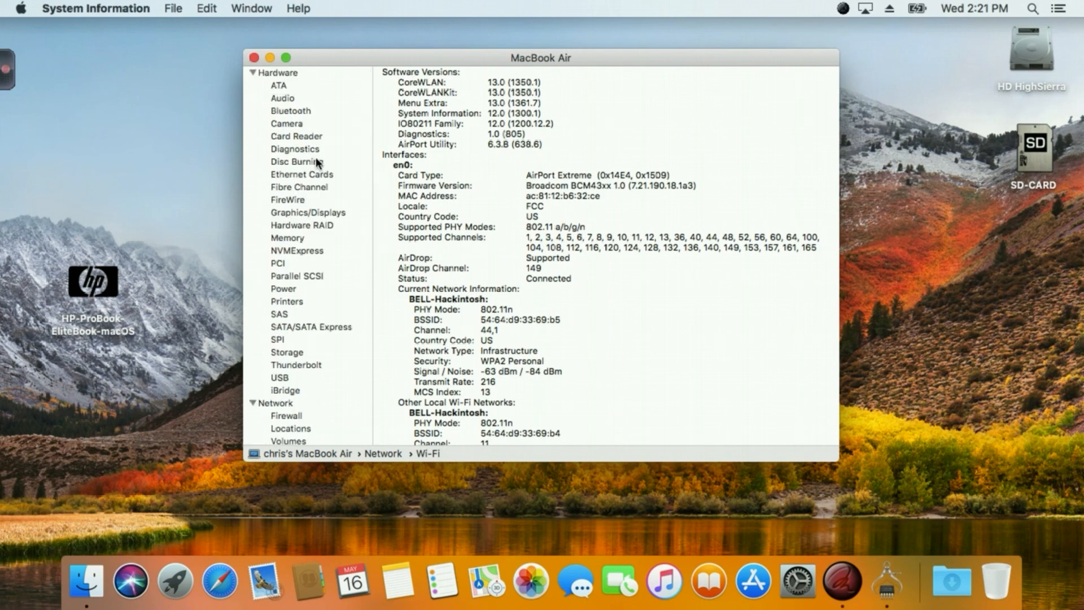
left_click(254, 57)
left_click(332, 73)
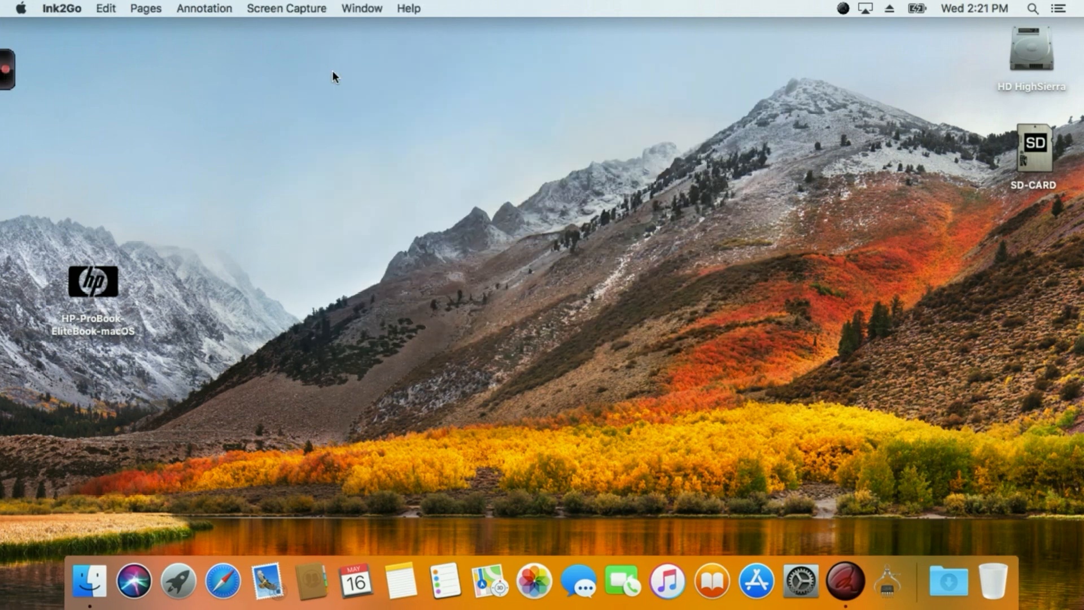
Check in the Finder preferences which items are shown on the desktop, and close the Finder windows.
left_click(117, 581)
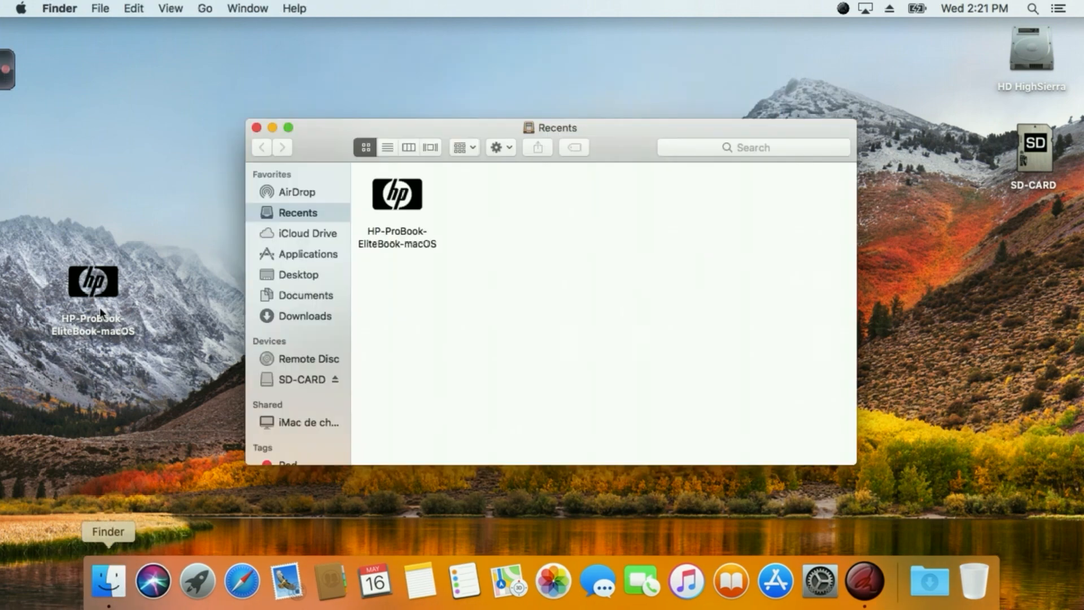
left_click(59, 8)
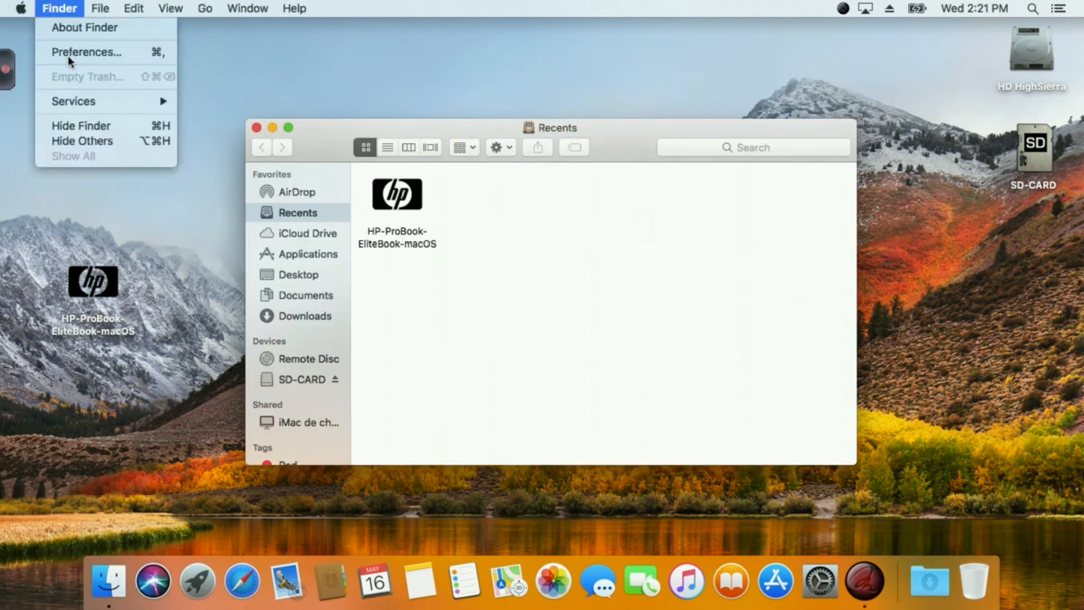
left_click(68, 51)
left_click_drag(314, 130, 416, 122)
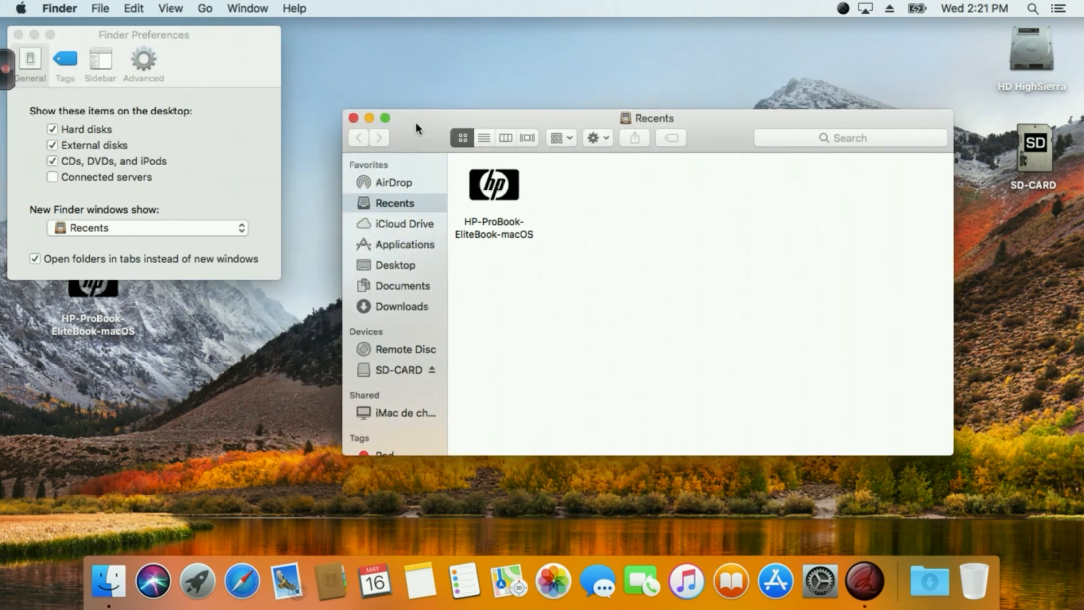
left_click(352, 119)
left_click_drag(219, 49, 273, 41)
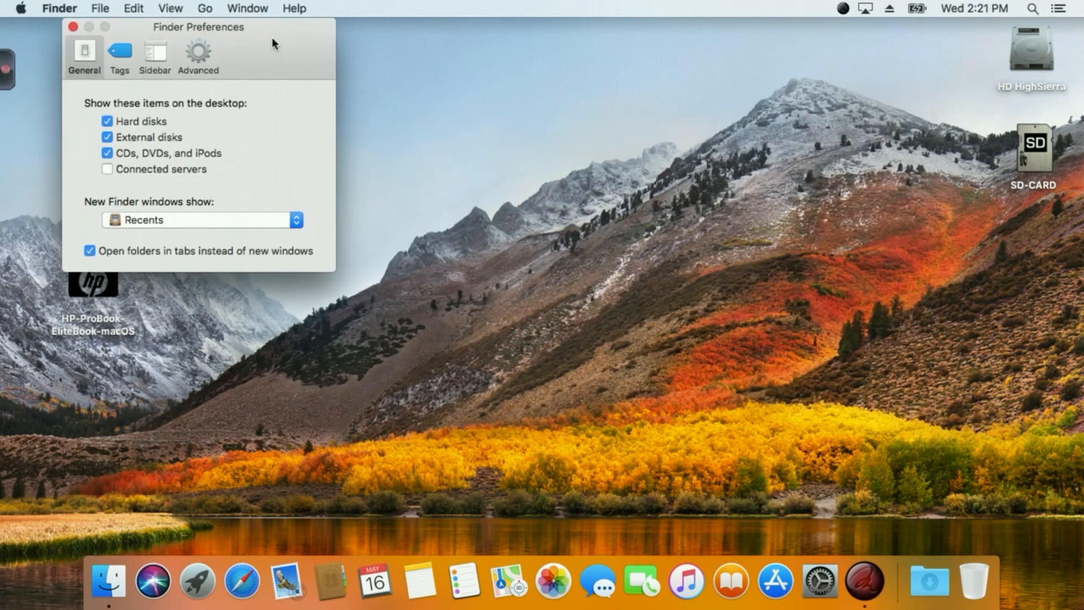
left_click(72, 27)
In the Dock preferences, turn on magnification and reduce the Dock size.
left_click(828, 588)
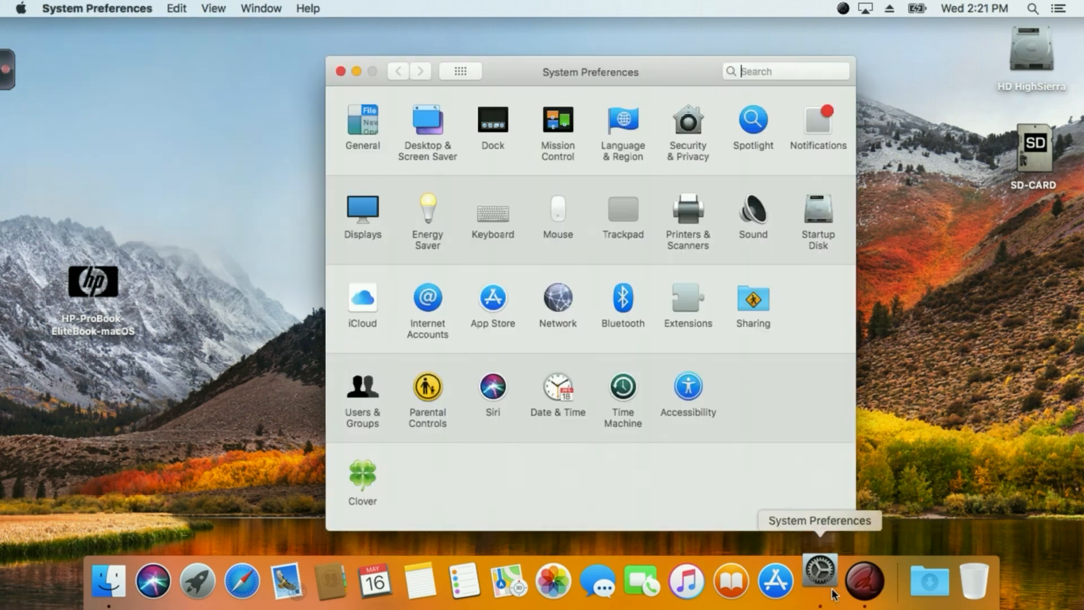
left_click(492, 124)
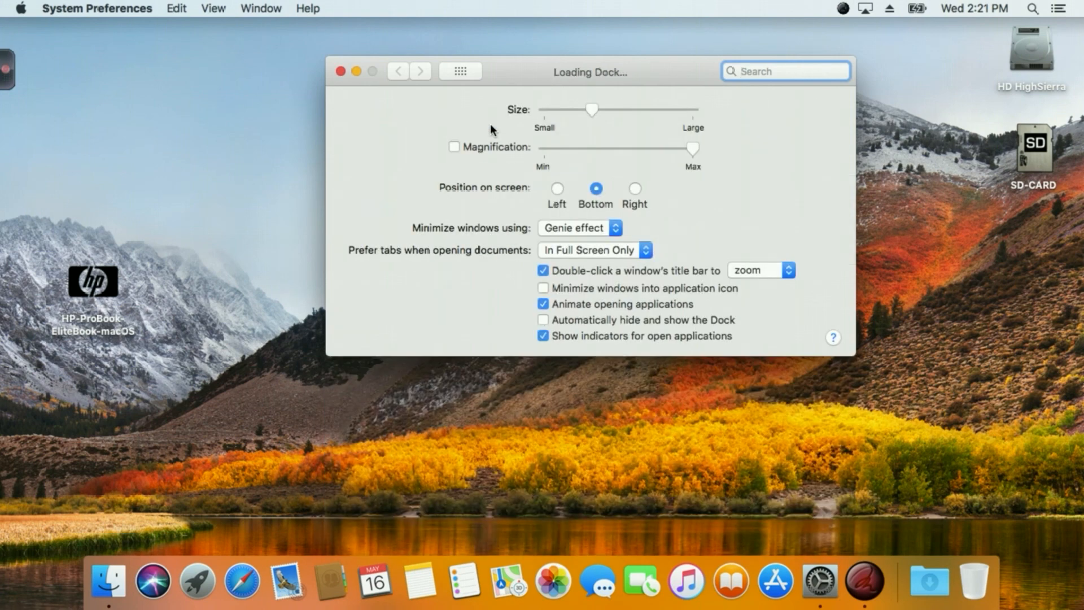
left_click(454, 145)
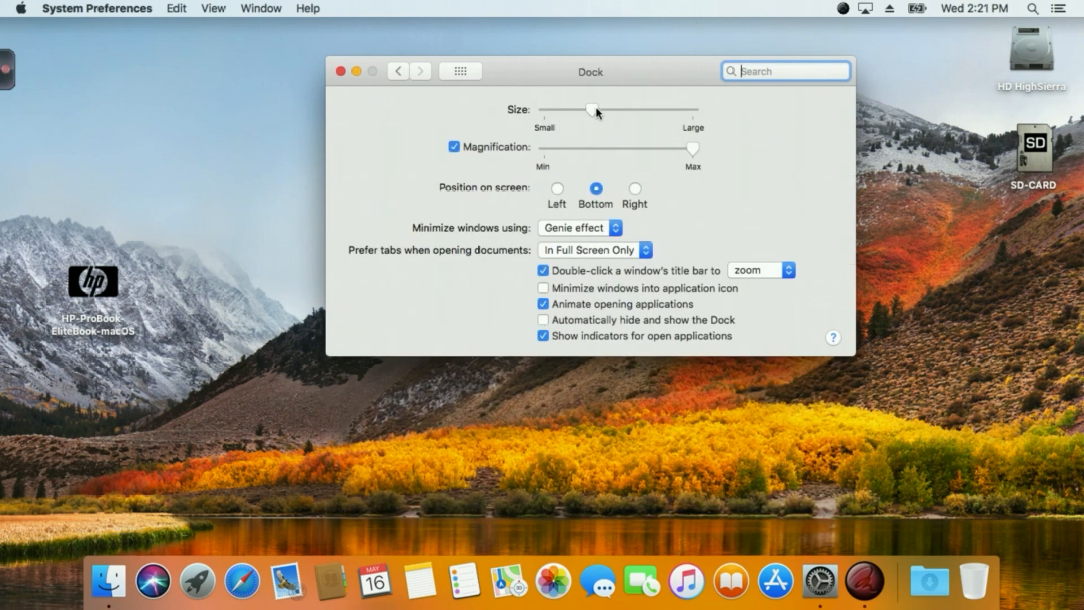
left_click_drag(597, 111, 576, 111)
left_click_drag(539, 74, 524, 72)
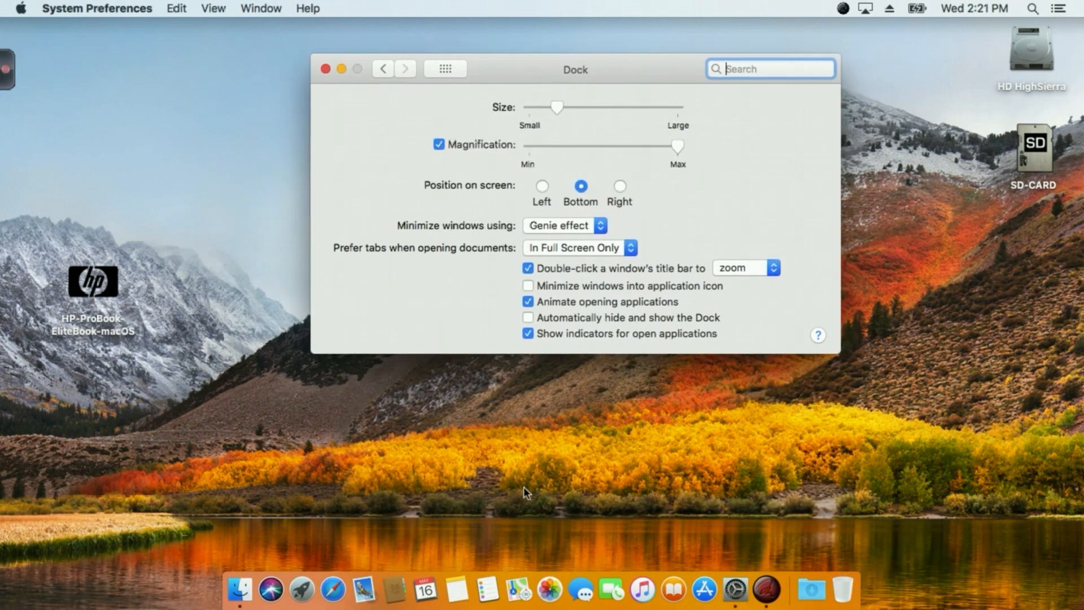
Open the built-in display's preferences and test its brightness slider, leaving it at maximum.
left_click(445, 68)
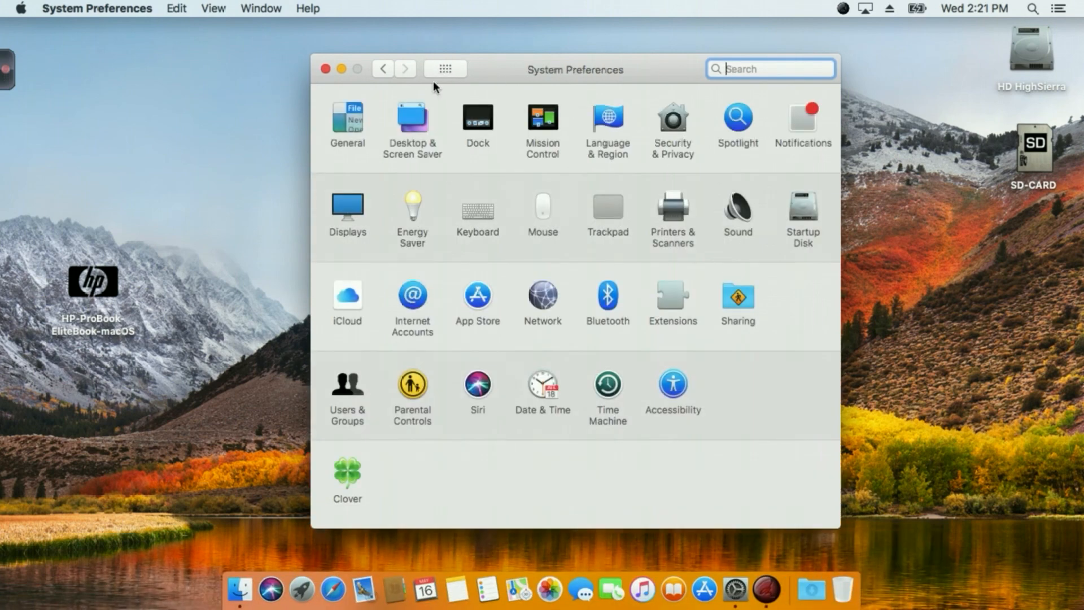
left_click(347, 210)
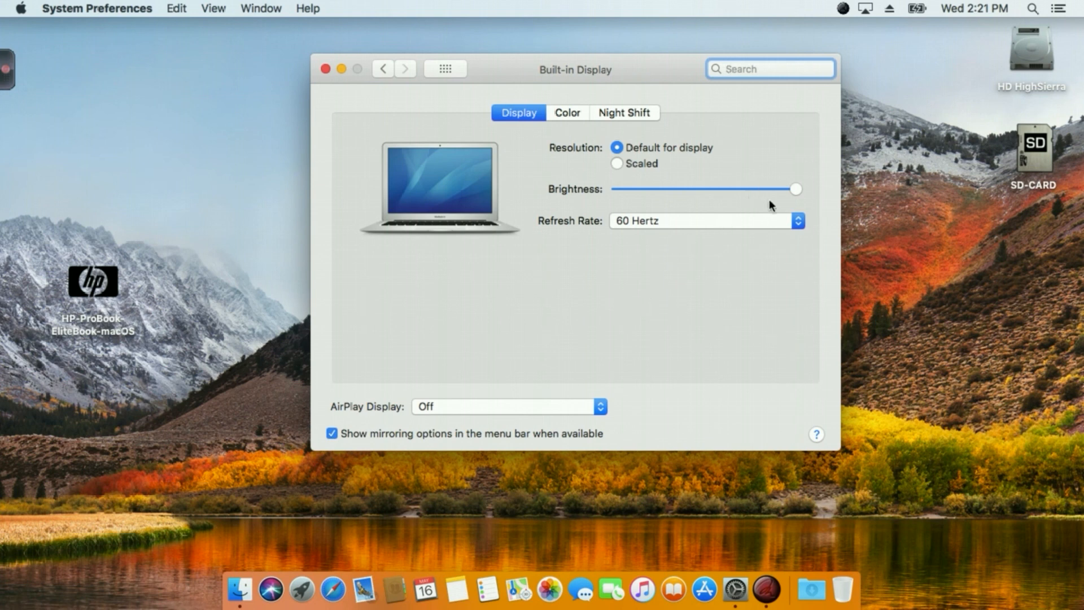
left_click_drag(729, 190, 815, 188)
Test the laptop's hardware brightness control by dimming and brightening the screen repeatedly, ending at full brightness.
key("F1")
key("F1")
key("F1")
key("F1")
key("F1")
key("F1")
key("F1")
key("F1")
key("F1")
key("F1")
key("F1")
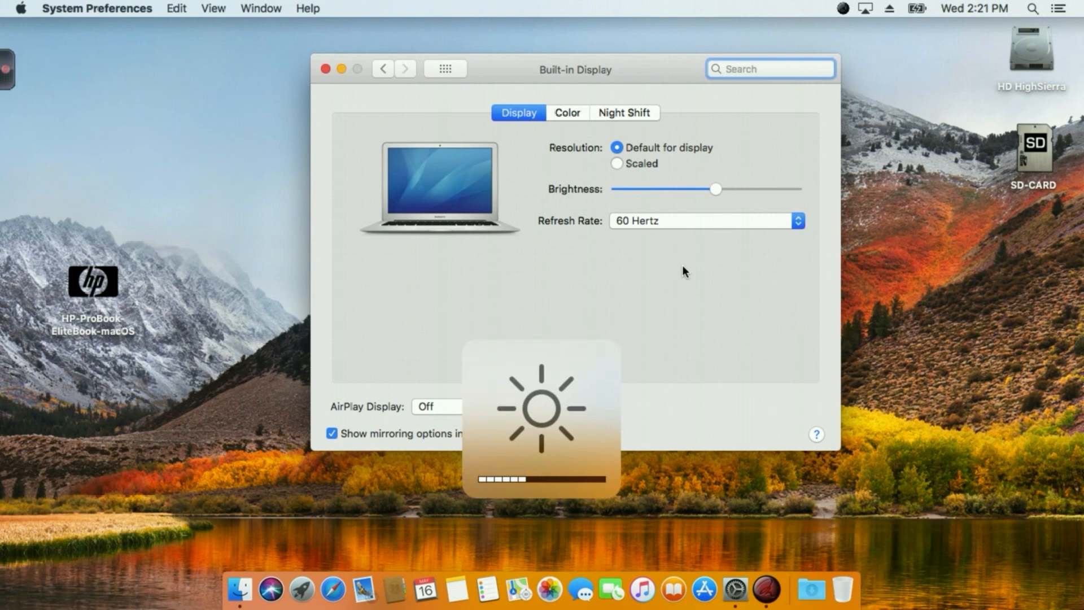
key("XF86MonBrightnessDown")
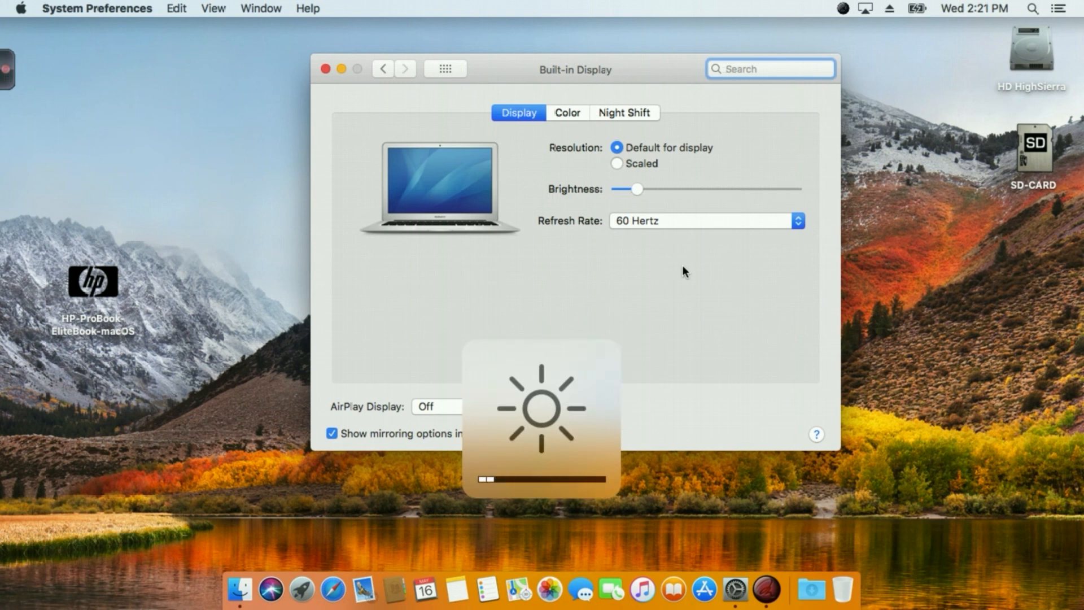
key("XF86MonBrightnessUp")
key("XF86MonBrightnessUp")
key("XF86MonBrightnessUp")
key("XF86MonBrightnessUp")
key("XF86MonBrightnessUp")
key("XF86MonBrightnessUp")
key("XF86MonBrightnessUp")
key("XF86MonBrightnessUp")
key("XF86MonBrightnessUp")
key("XF86MonBrightnessUp")
key("XF86MonBrightnessUp")
key("XF86MonBrightnessDown")
key("XF86MonBrightnessDown")
key("XF86MonBrightnessDown")
key("XF86MonBrightnessDown")
key("XF86MonBrightnessDown")
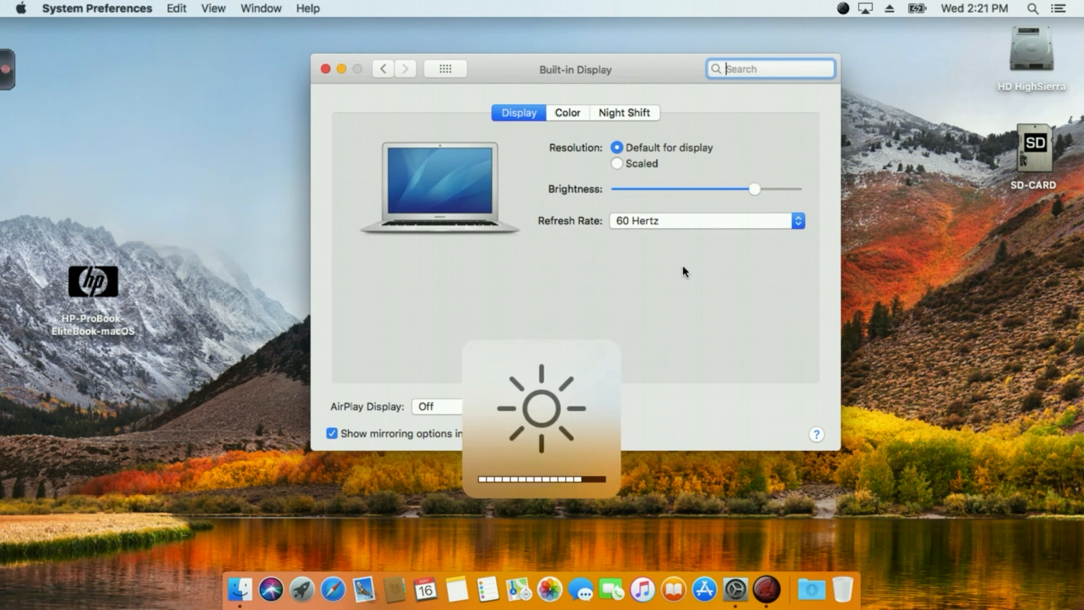
key("XF86MonBrightnessUp")
key("XF86MonBrightnessUp")
key("XF86MonBrightnessUp")
key("XF86MonBrightnessUp")
key("XF86MonBrightnessUp")
key("XF86MonBrightnessUp")
key("XF86MonBrightnessUp")
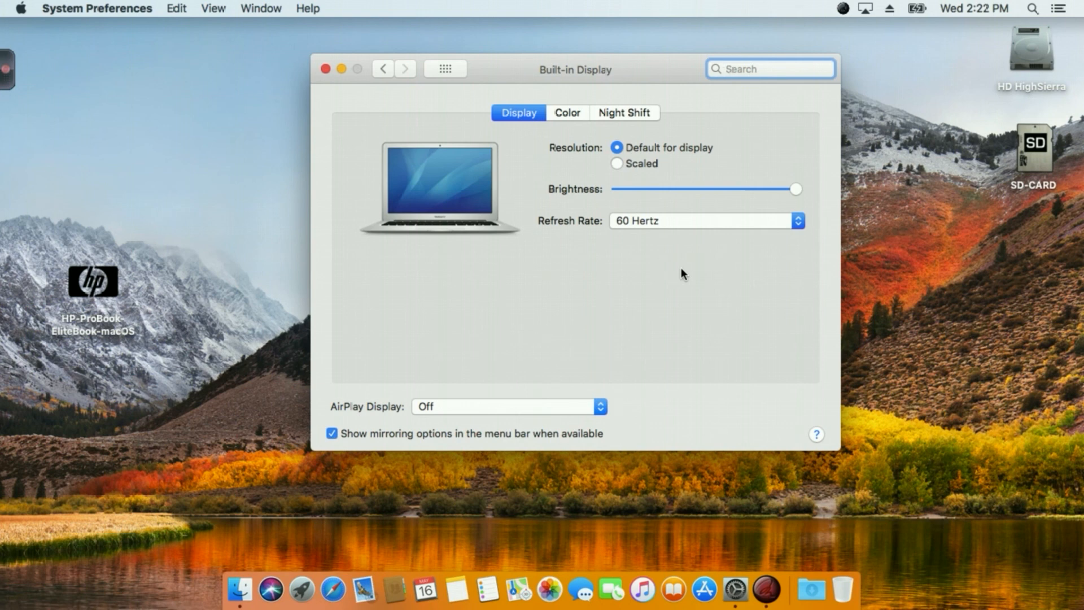
Check the Ethernet and Wi-Fi connection status in the Network preferences.
left_click_drag(576, 77, 577, 73)
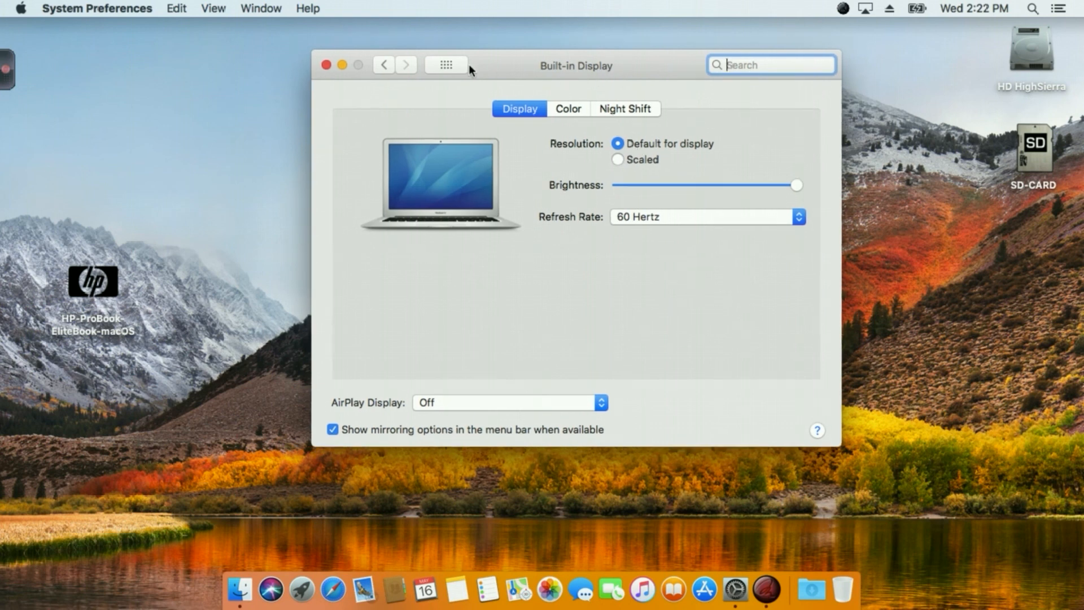
left_click(453, 63)
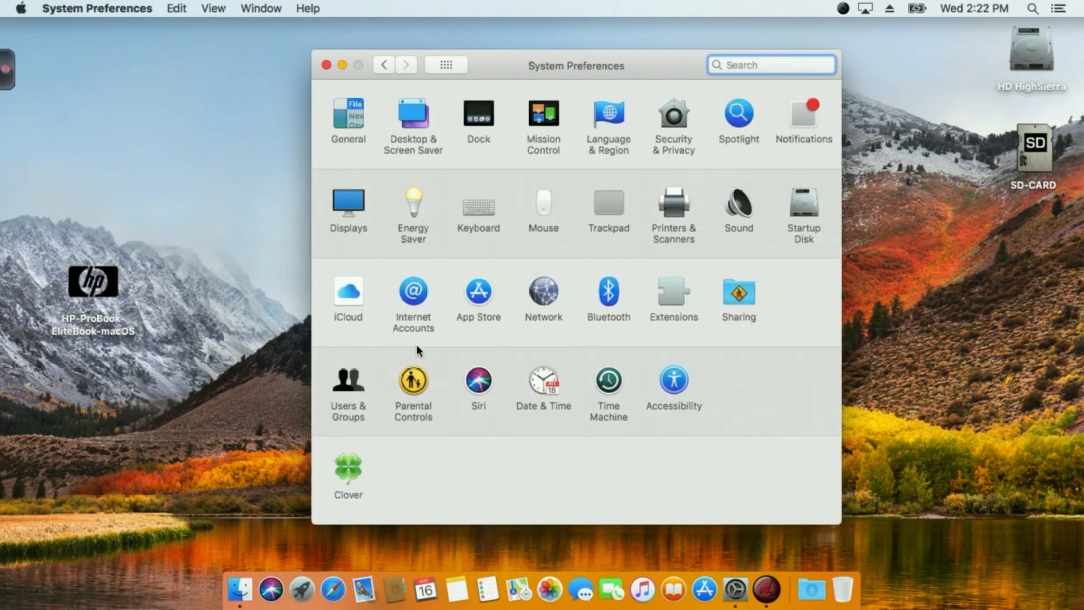
left_click(540, 292)
left_click(354, 148)
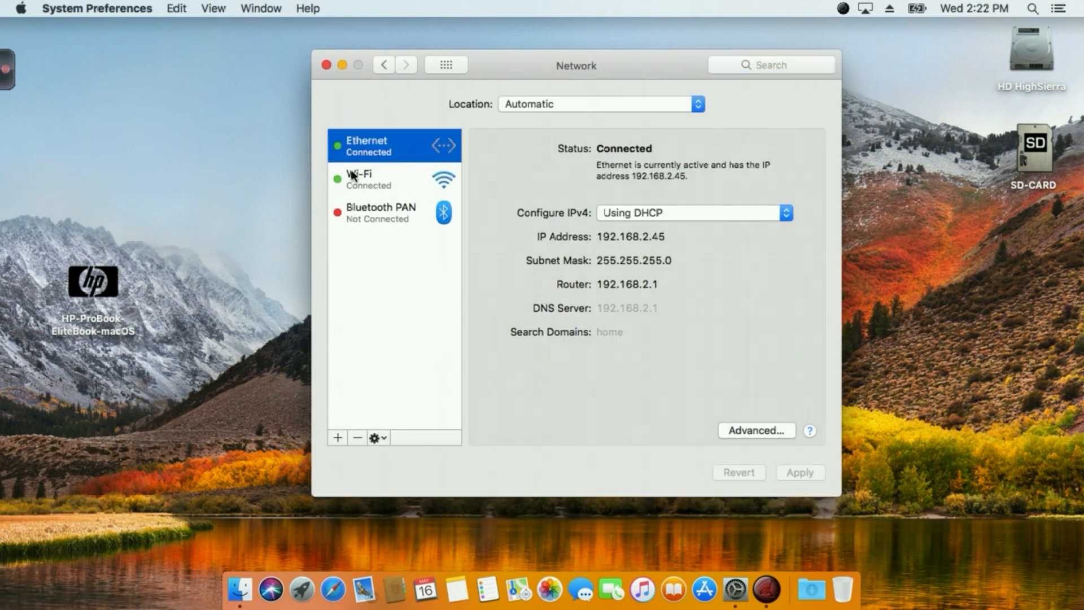
left_click(364, 176)
Show Bluetooth in the menu bar from the Bluetooth preferences and select the detected iMac in the device list.
left_click(451, 66)
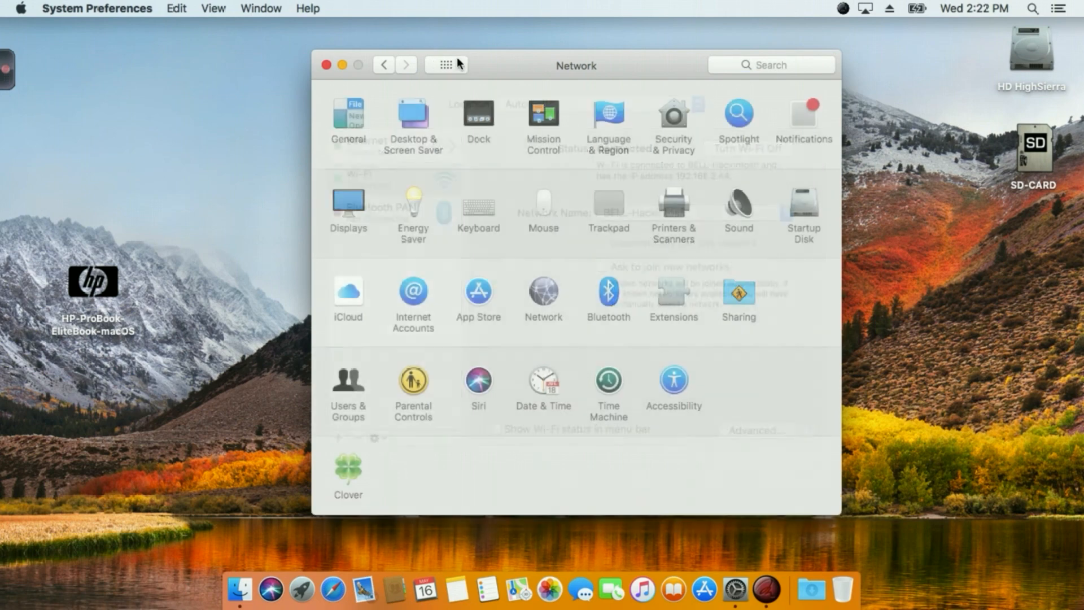
left_click(609, 289)
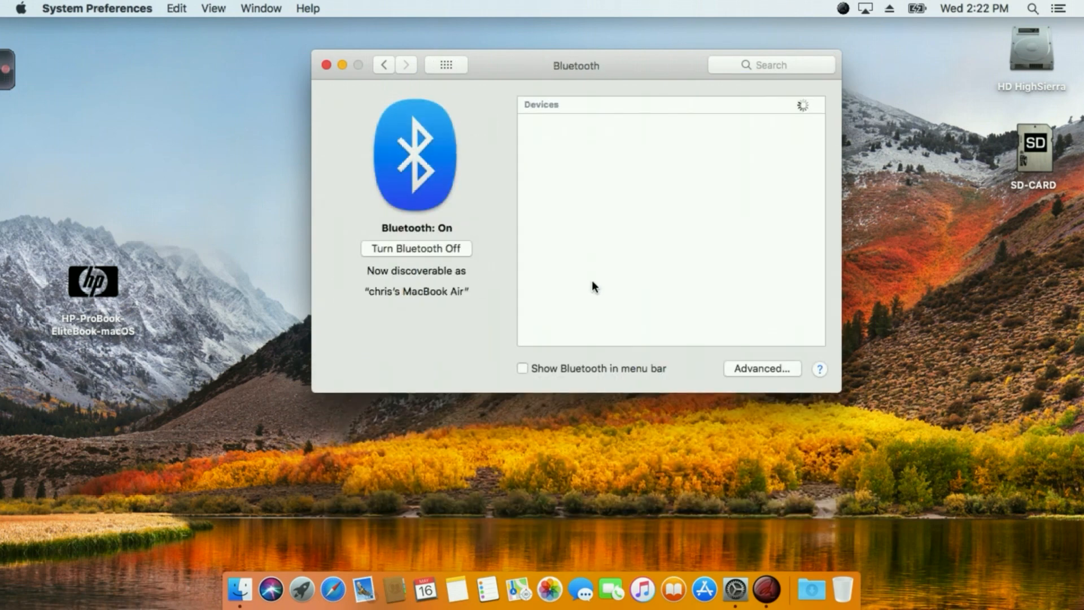
left_click(520, 368)
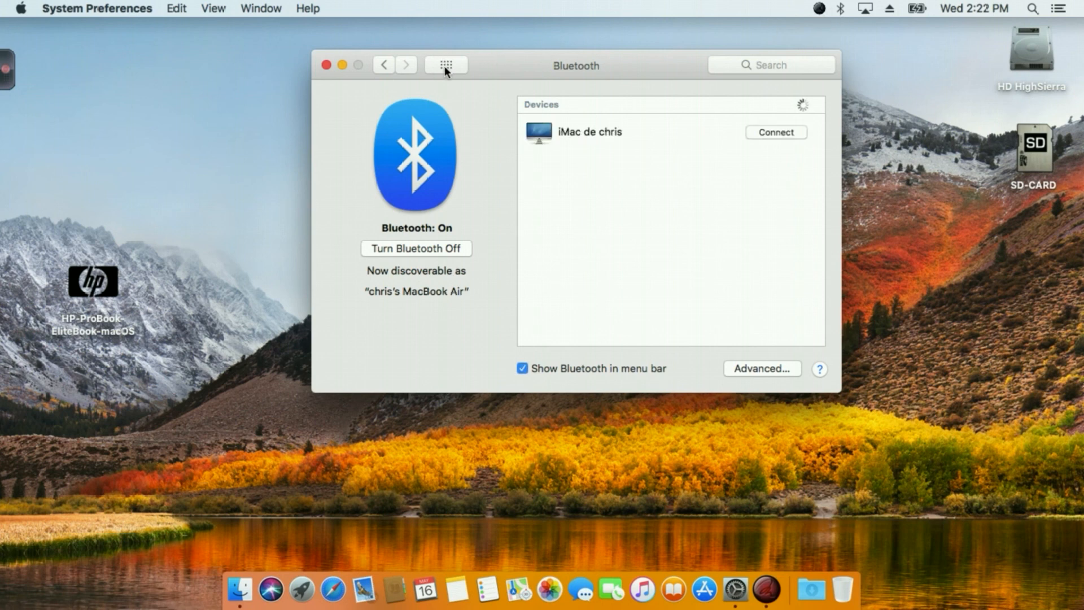
left_click(571, 135)
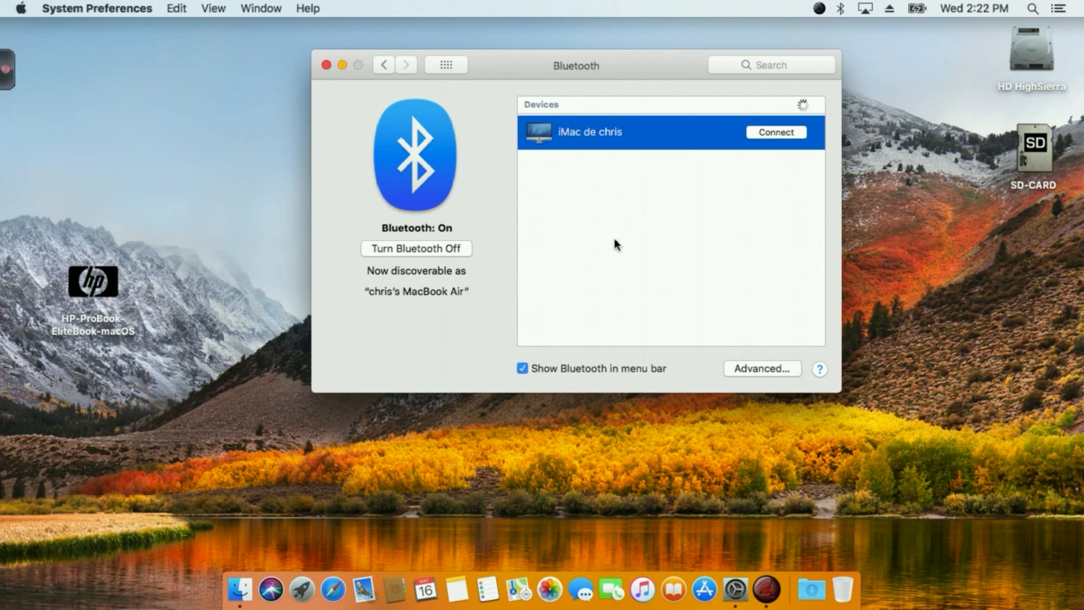
Check for Clover updates in the Clover preferences and dismiss the updater without updating.
left_click(446, 65)
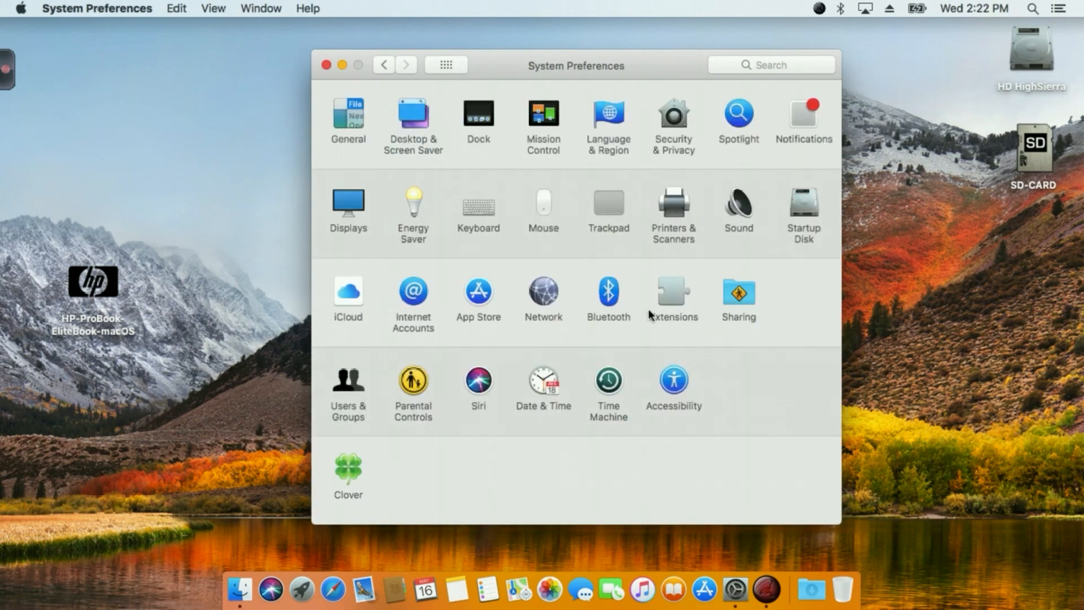
left_click(352, 462)
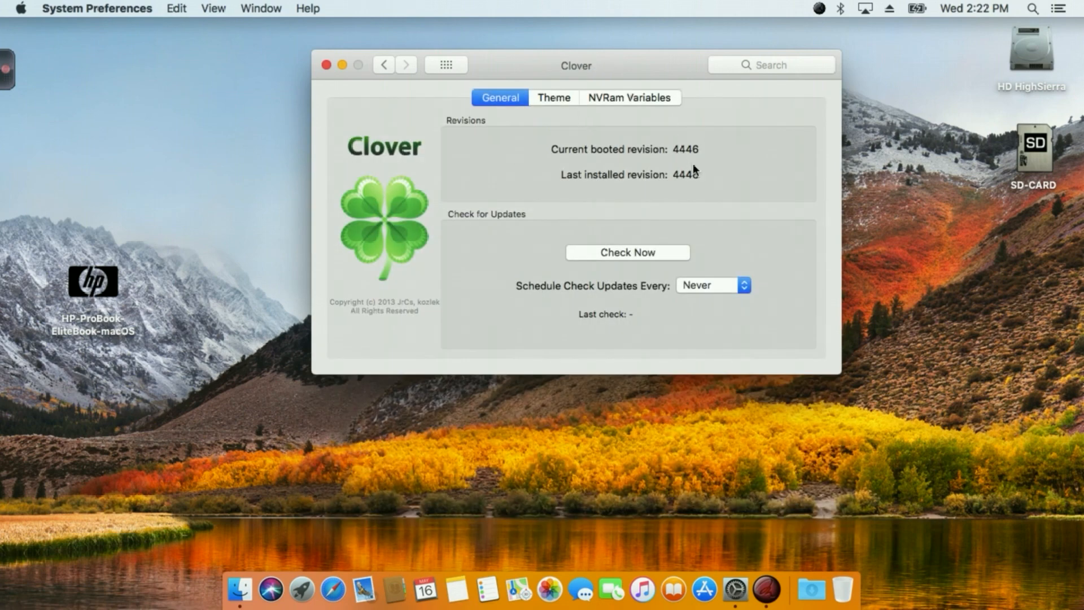
left_click(629, 252)
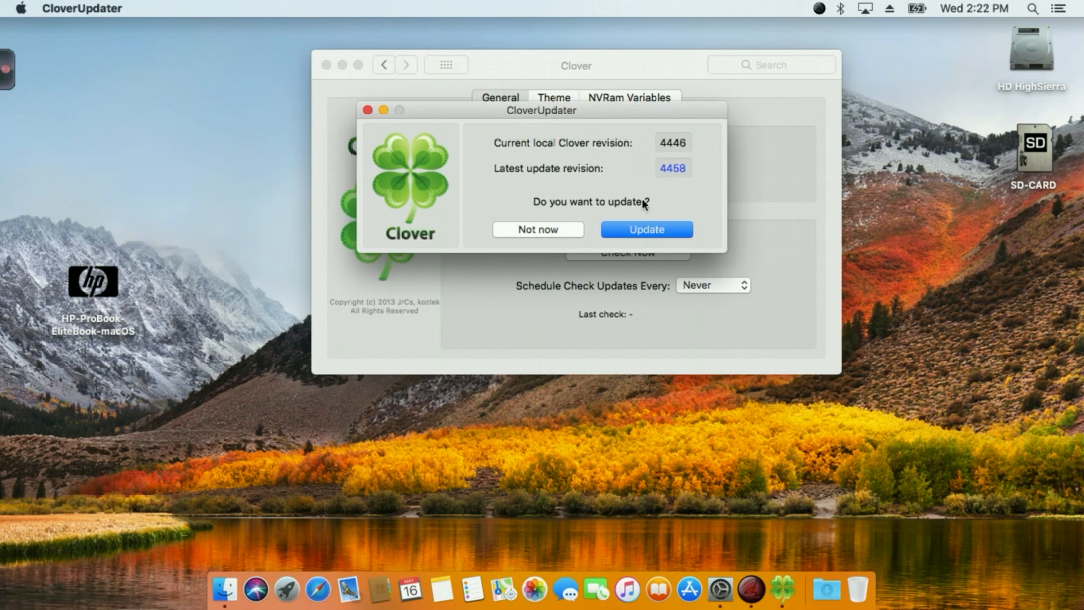
left_click_drag(566, 115, 605, 170)
left_click(407, 166)
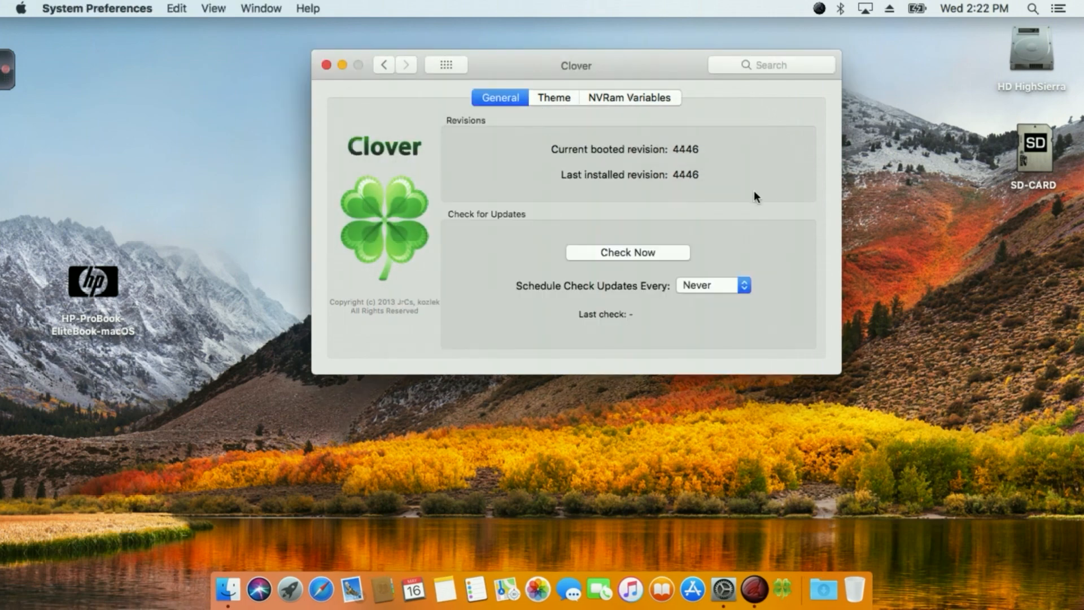
Open the Sound preferences and select Internal Microphone as the sound input device.
left_click(446, 66)
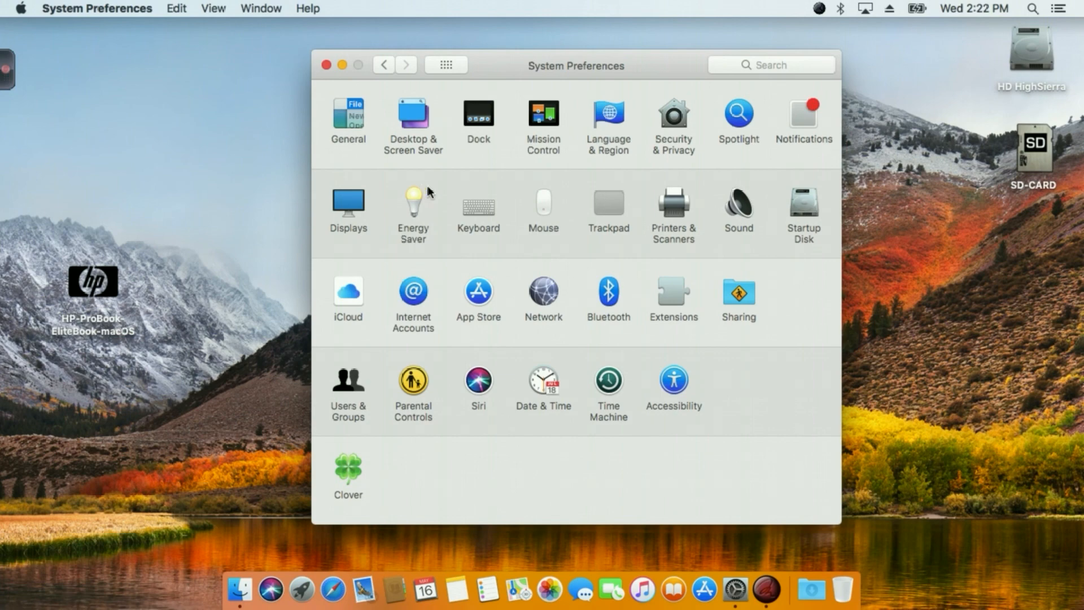
left_click(742, 208)
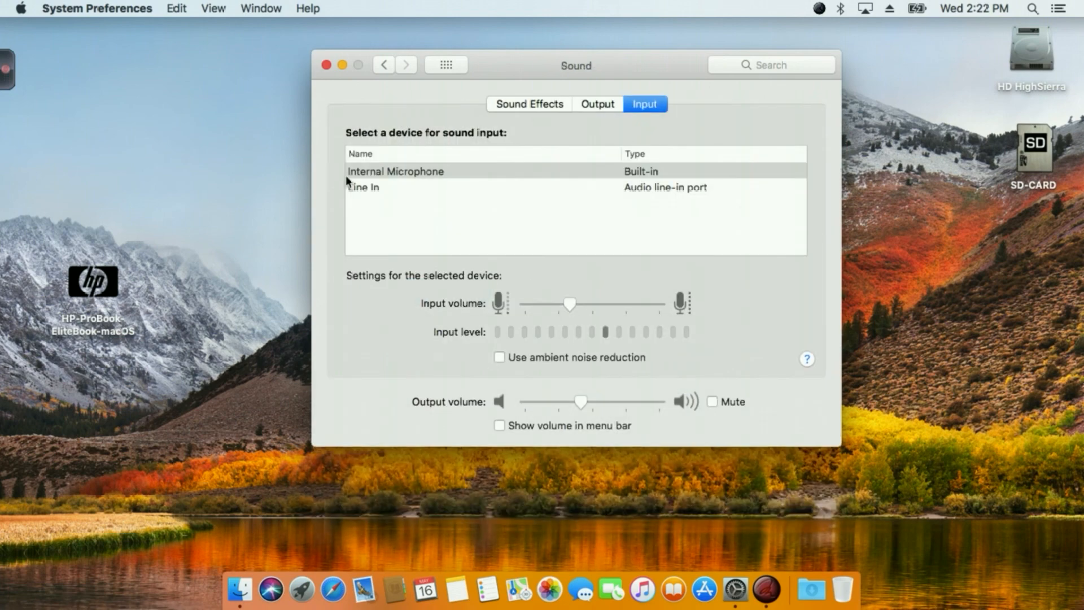
left_click(375, 171)
Set the alert sound to Blow and play sound effects through Internal Speakers.
left_click(513, 105)
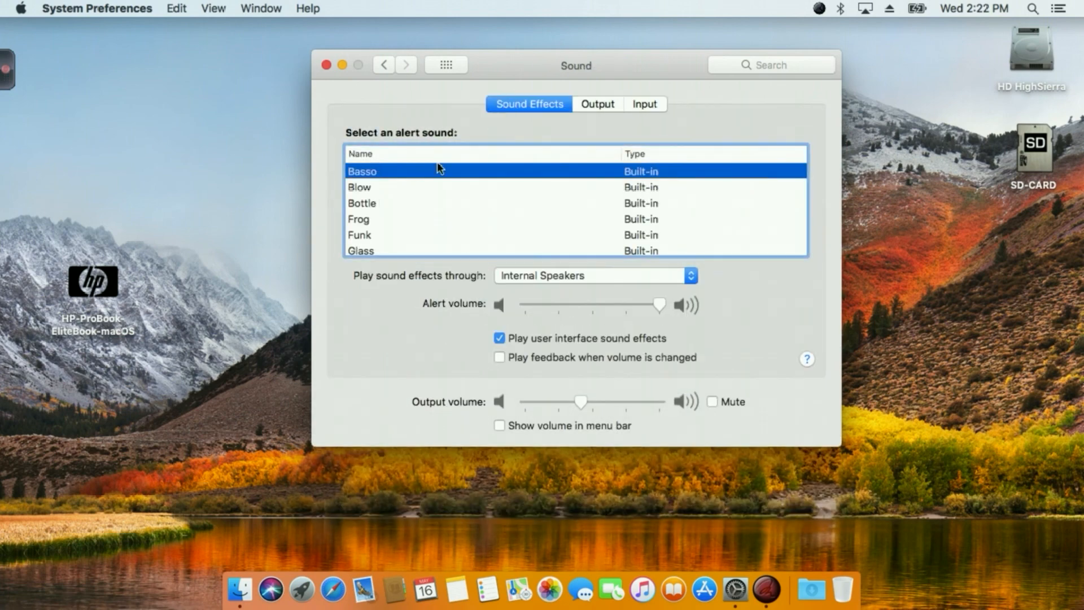
left_click(365, 188)
left_click(570, 276)
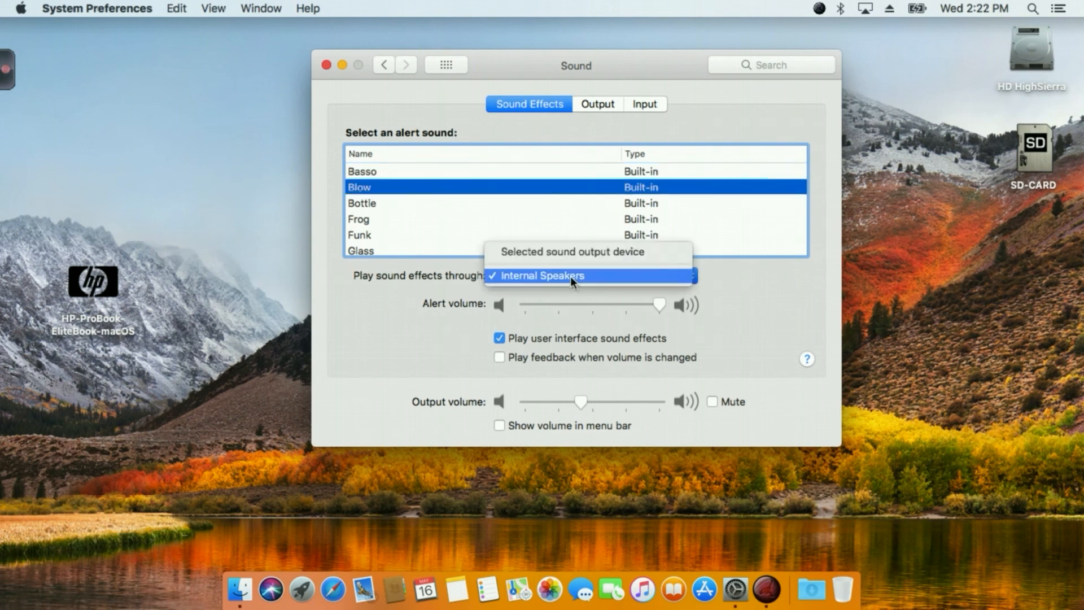
left_click(568, 272)
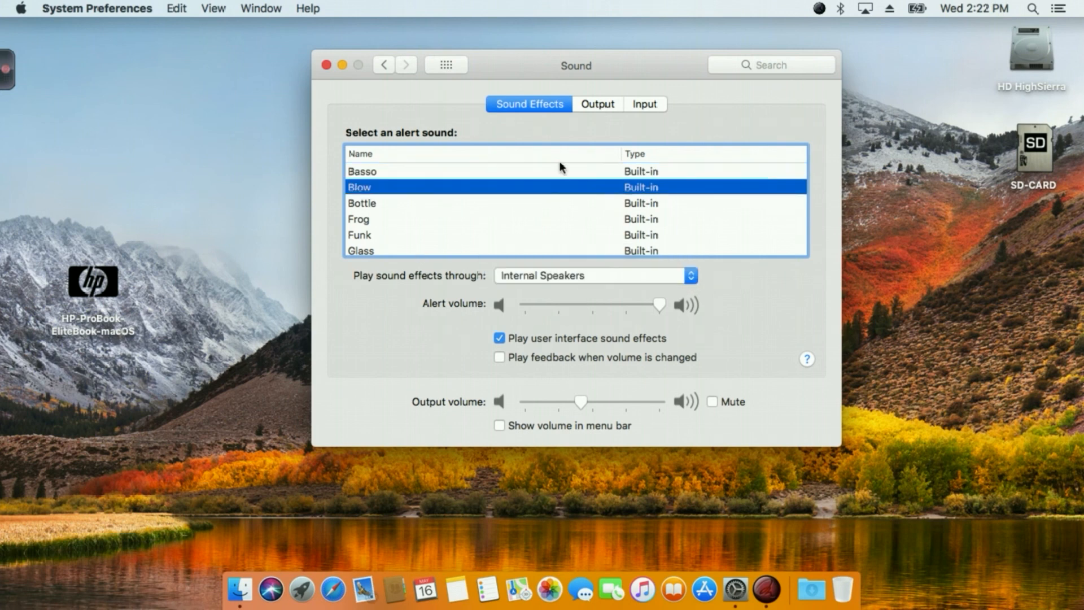
Review the available sound output and input devices and return to the sound effects settings.
left_click(604, 103)
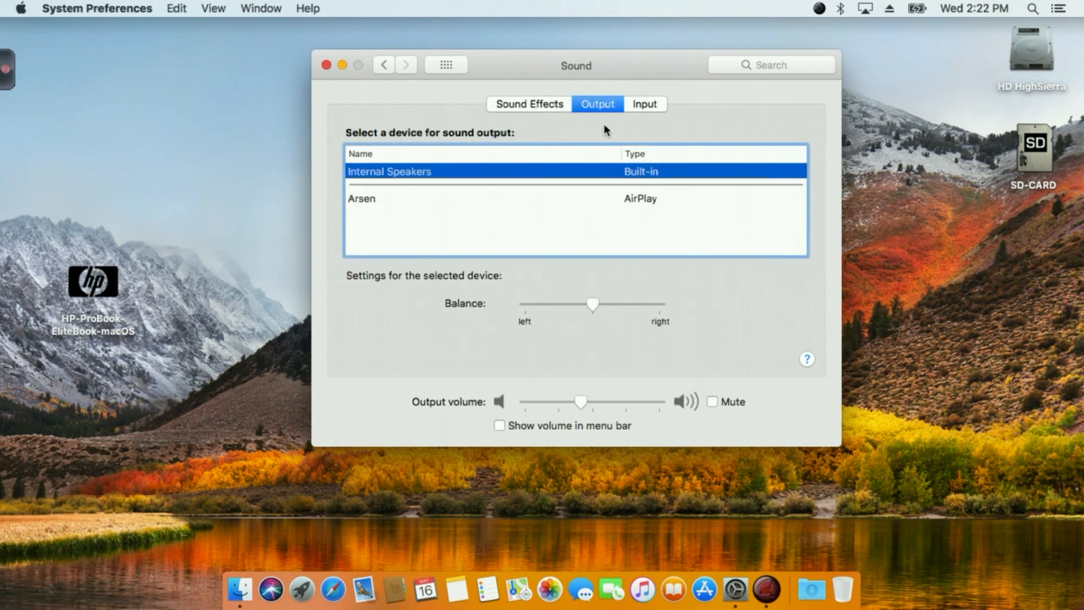
left_click(646, 111)
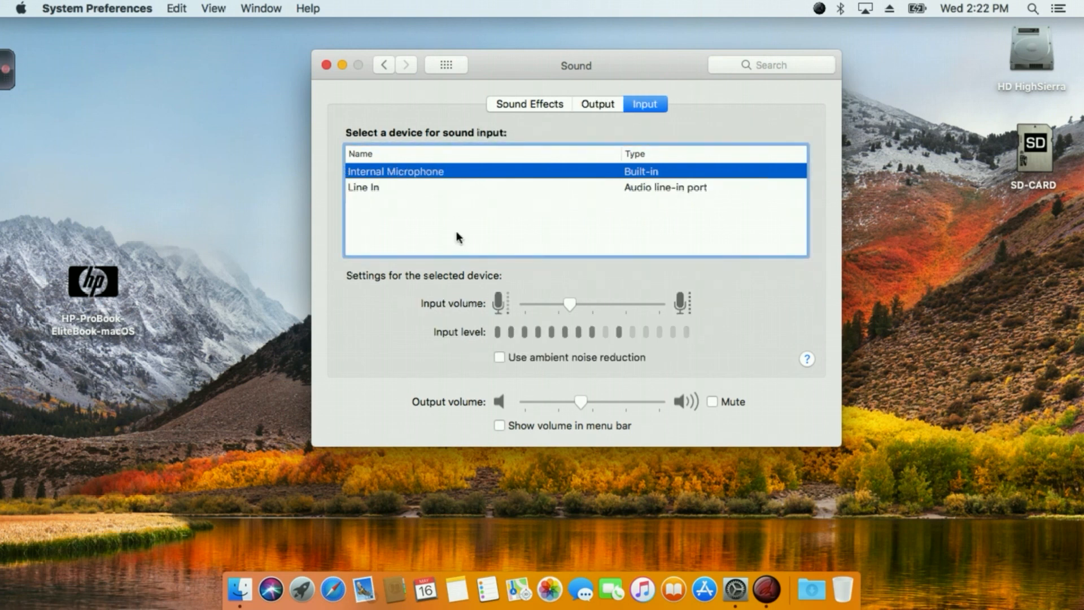
left_click(536, 102)
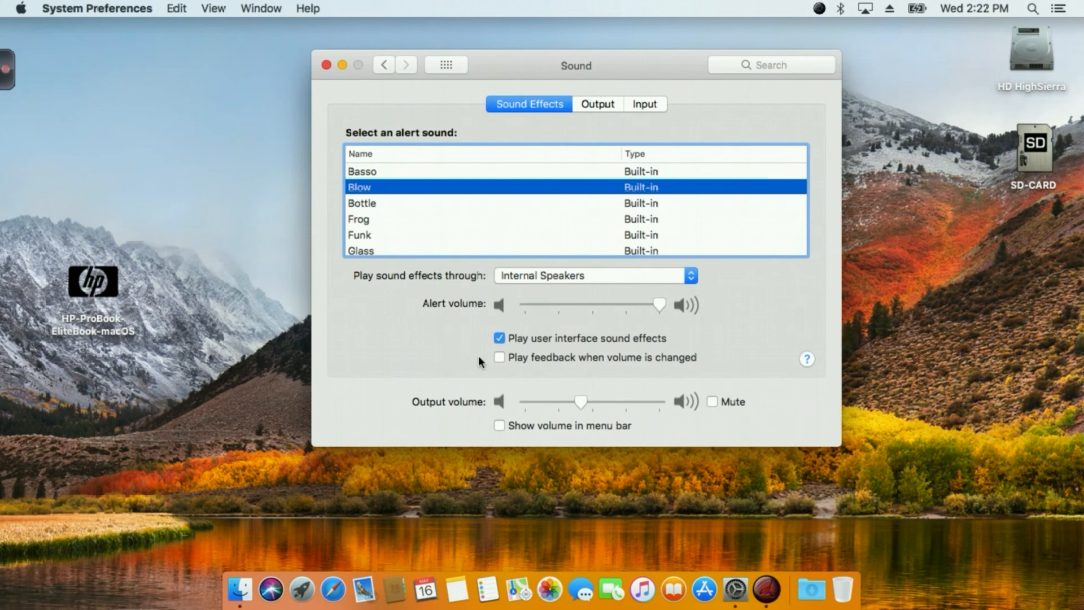
Show the volume control and the battery percentage in the menu bar.
left_click(506, 425)
left_click(917, 8)
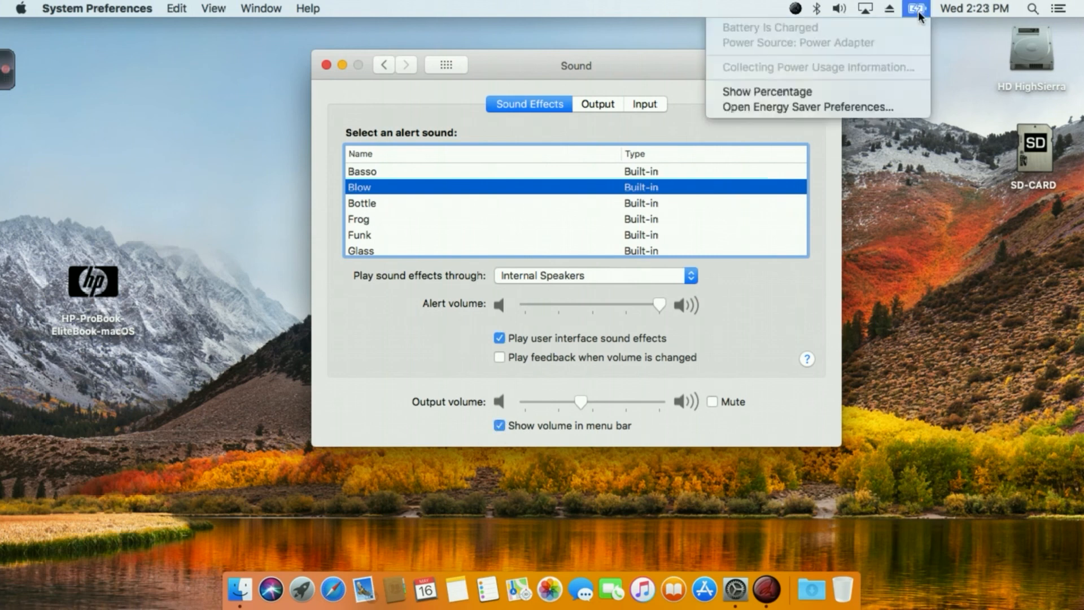
left_click(768, 108)
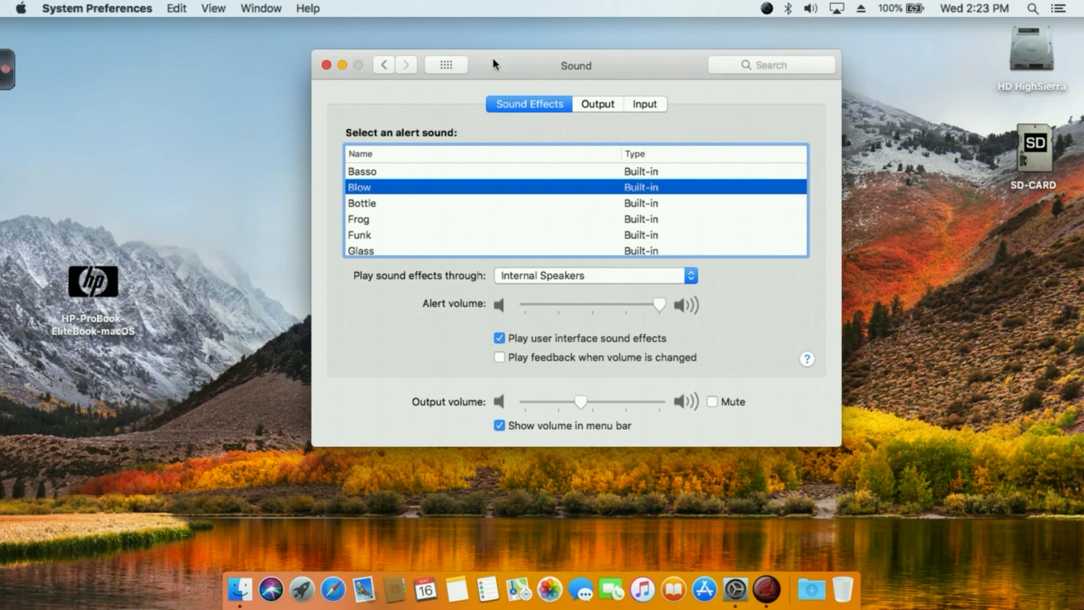
Check the battery status in the menu bar, return to the System Preferences overview and close it.
left_click_drag(492, 59, 505, 140)
left_click(916, 6)
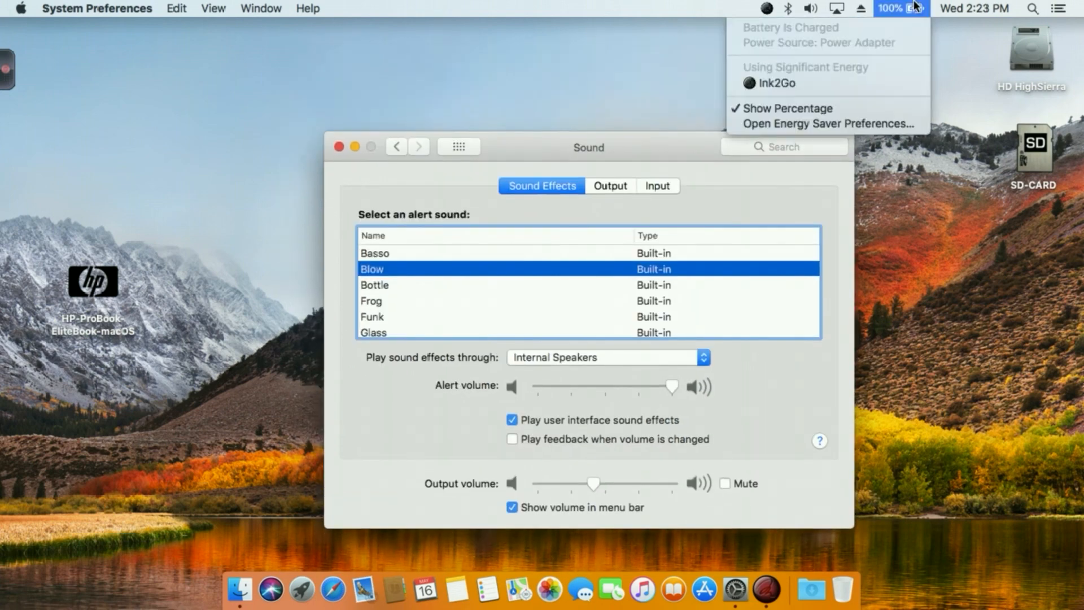
left_click(672, 120)
left_click_drag(637, 149, 624, 119)
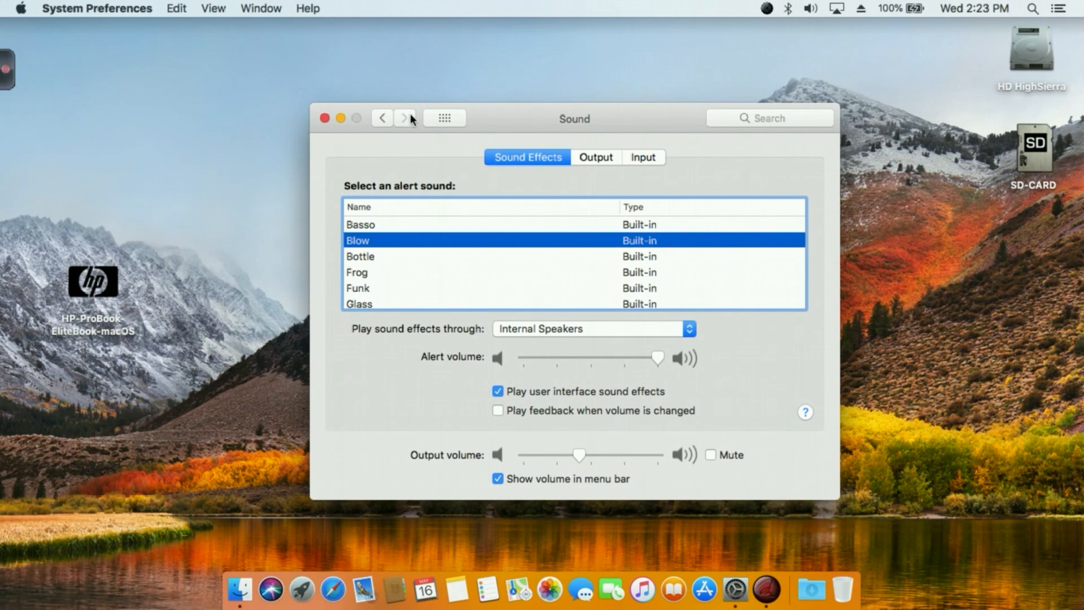
left_click(447, 118)
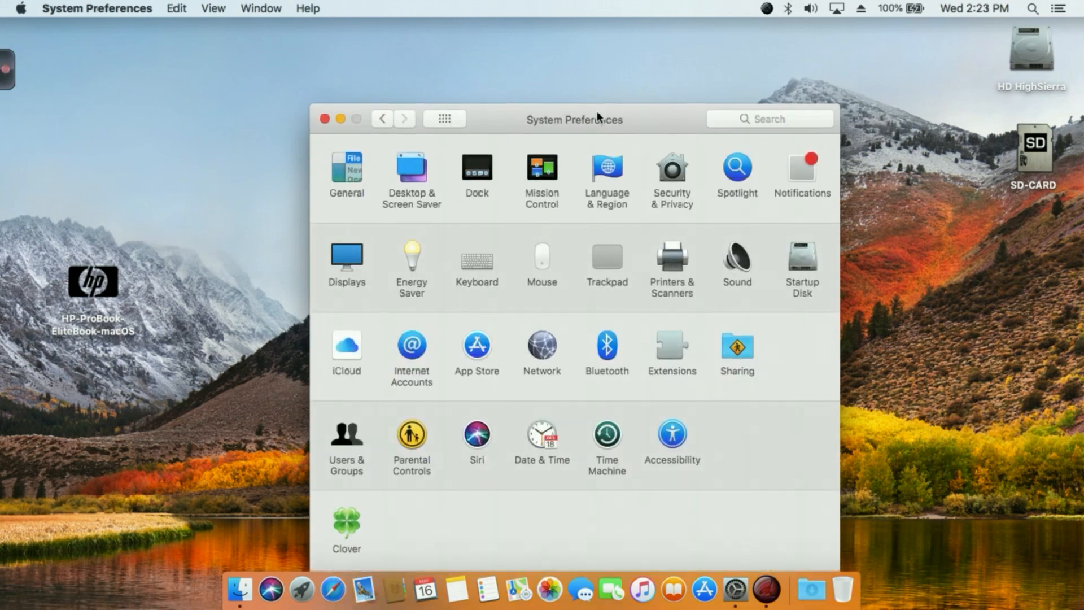
left_click_drag(599, 111, 583, 50)
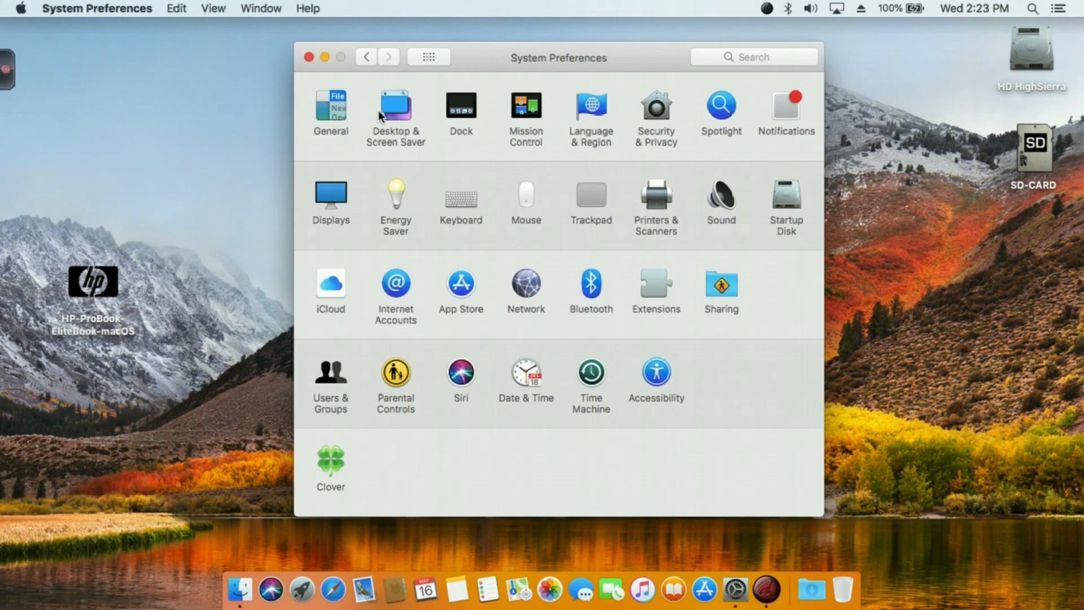
left_click(309, 57)
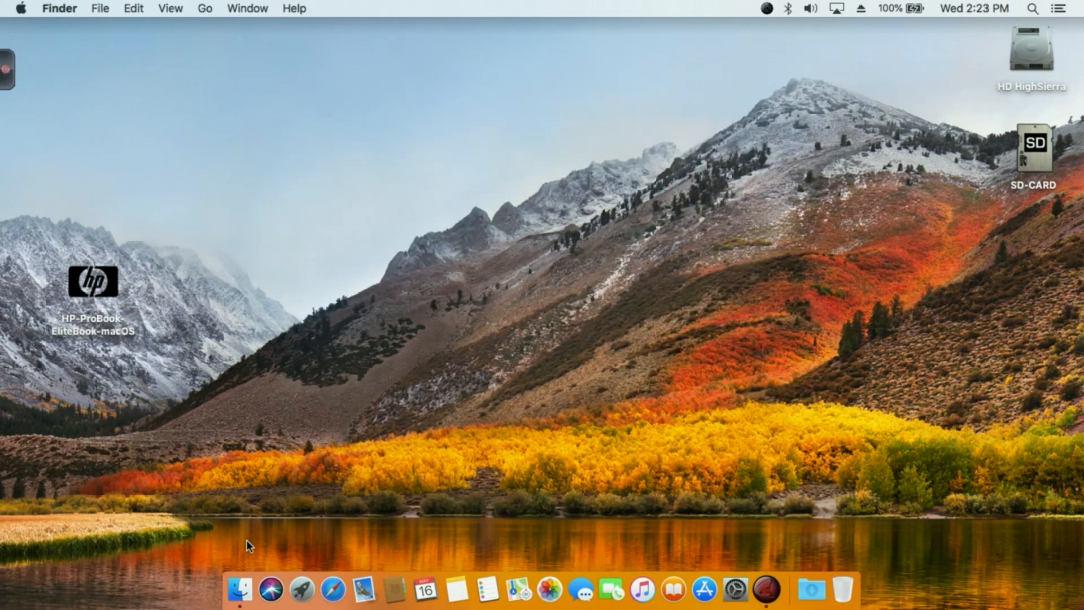
Open the Applications folder and add the Drop EFI application to the Dock beside App Store.
left_click(242, 583)
left_click_drag(413, 110, 344, 40)
left_click(353, 171)
scroll(516, 218, "up", 3)
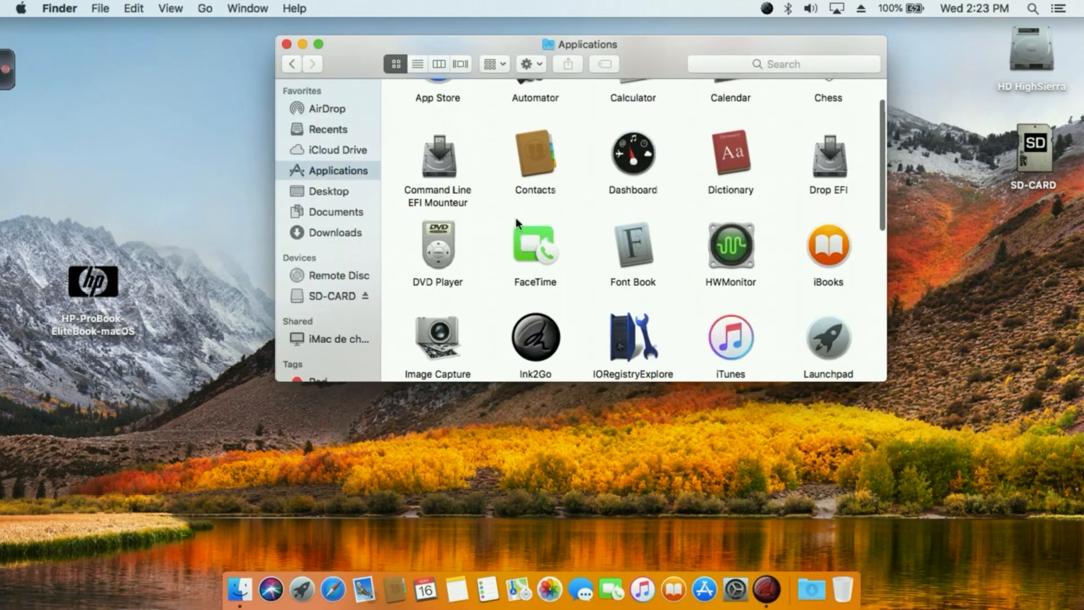
left_click(447, 213)
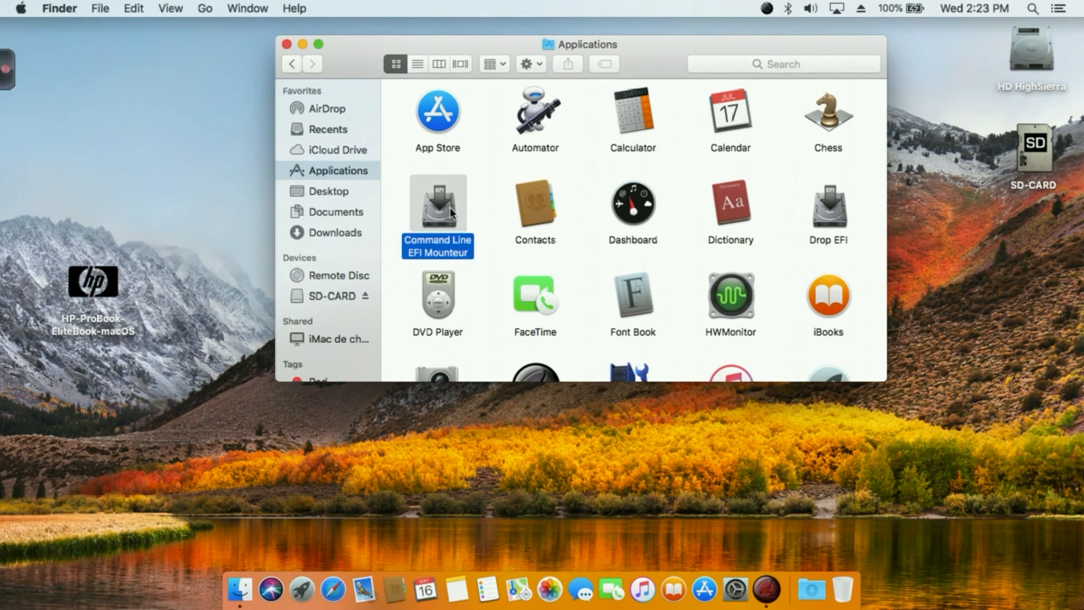
left_click_drag(359, 63, 374, 138)
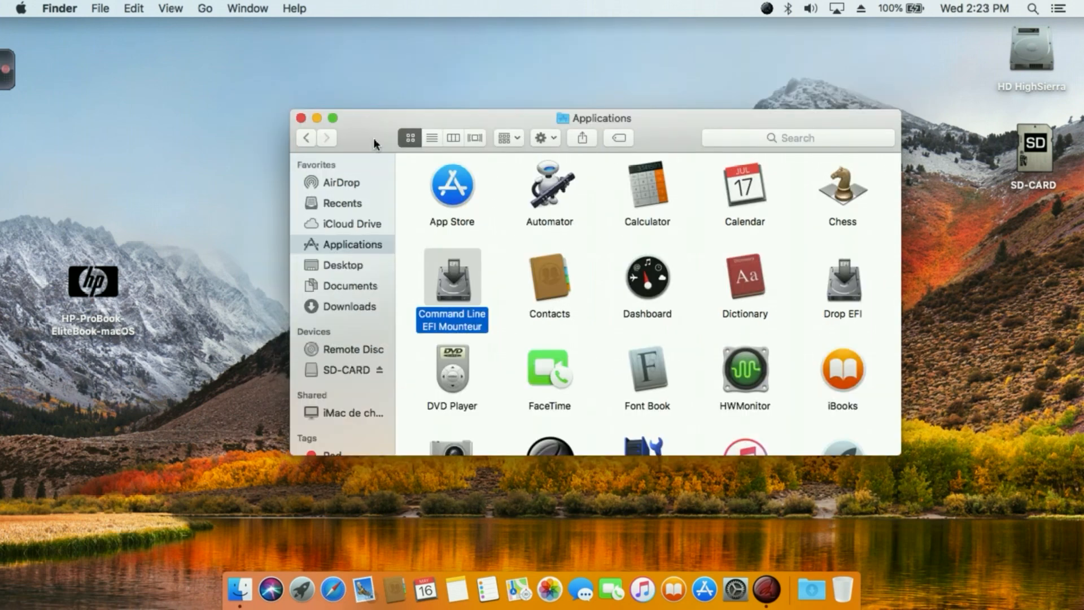
scroll(674, 390, "down", 2)
left_click(843, 246)
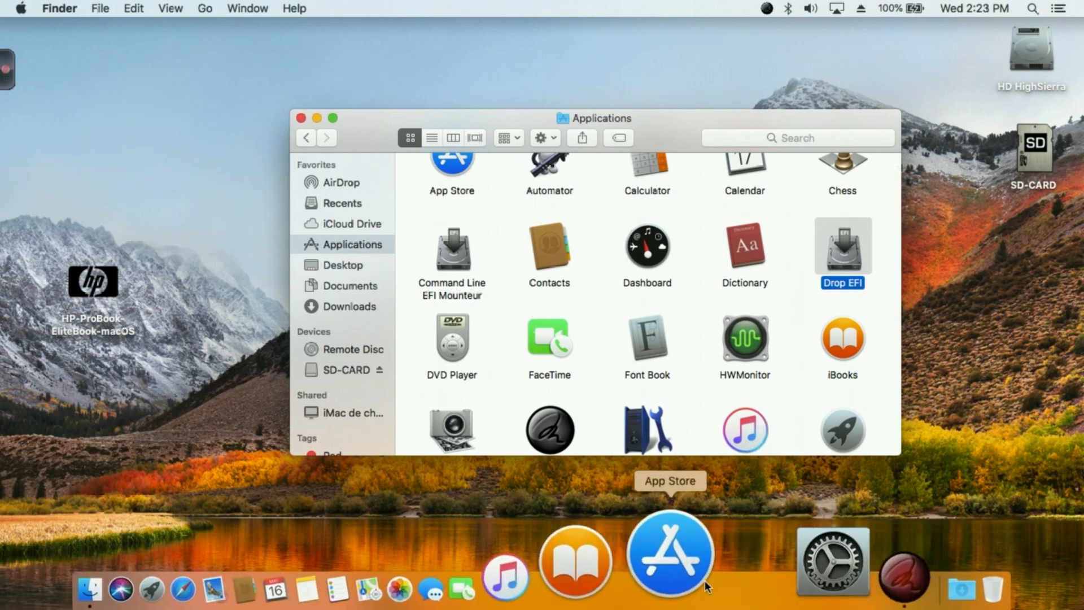
left_click_drag(843, 251, 720, 584)
Mount the EFI partition of HD HighSierra by dropping the volume onto Drop EFI and authorizing with the account password.
left_click_drag(654, 130, 578, 69)
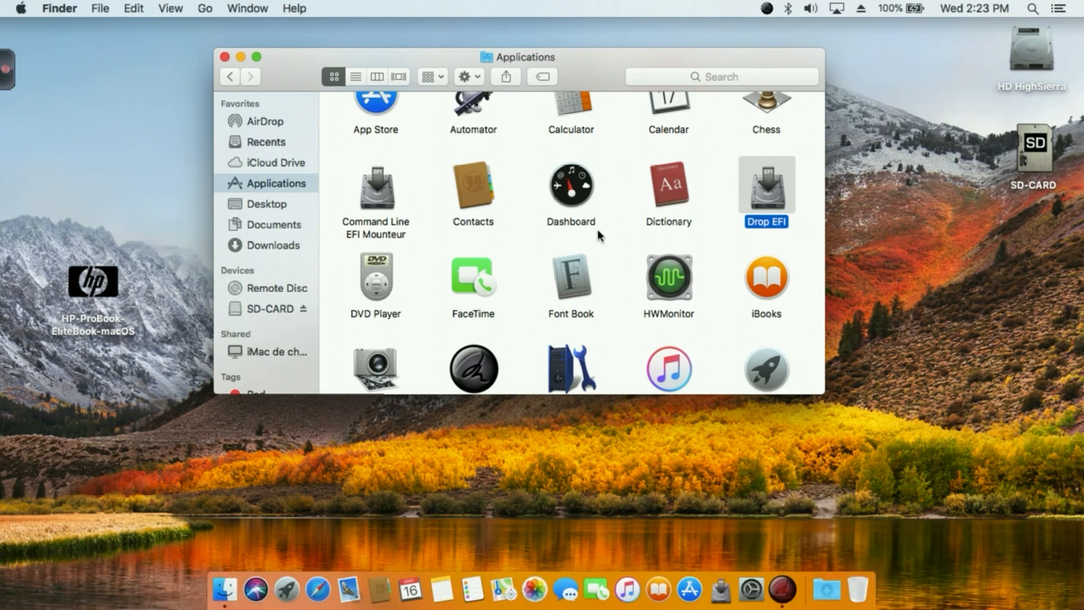
left_click(719, 593)
left_click(686, 227)
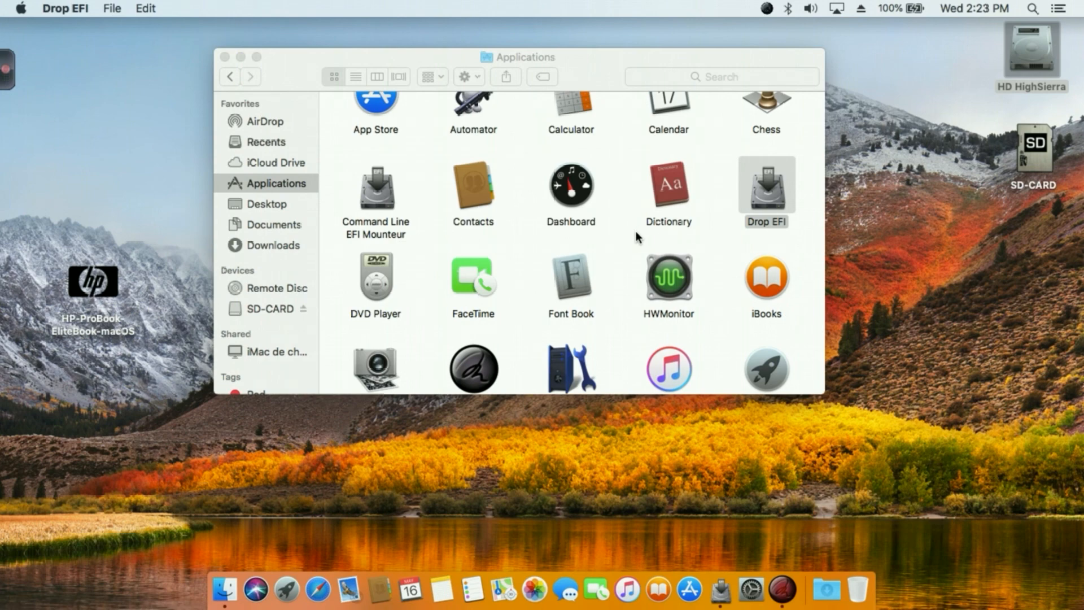
key("Caps_Lock")
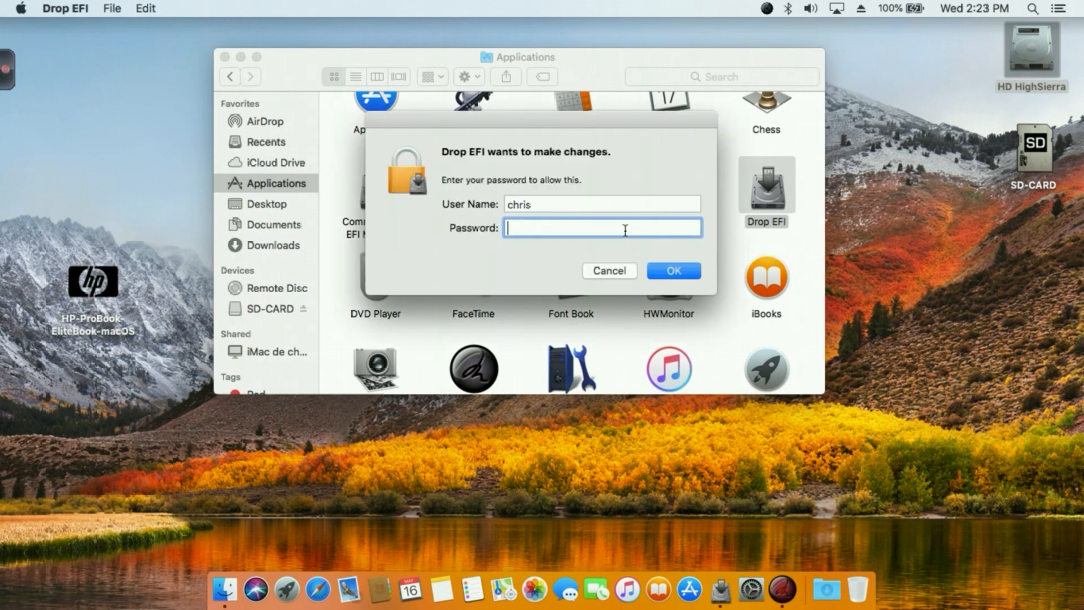
type("*******")
key("Return")
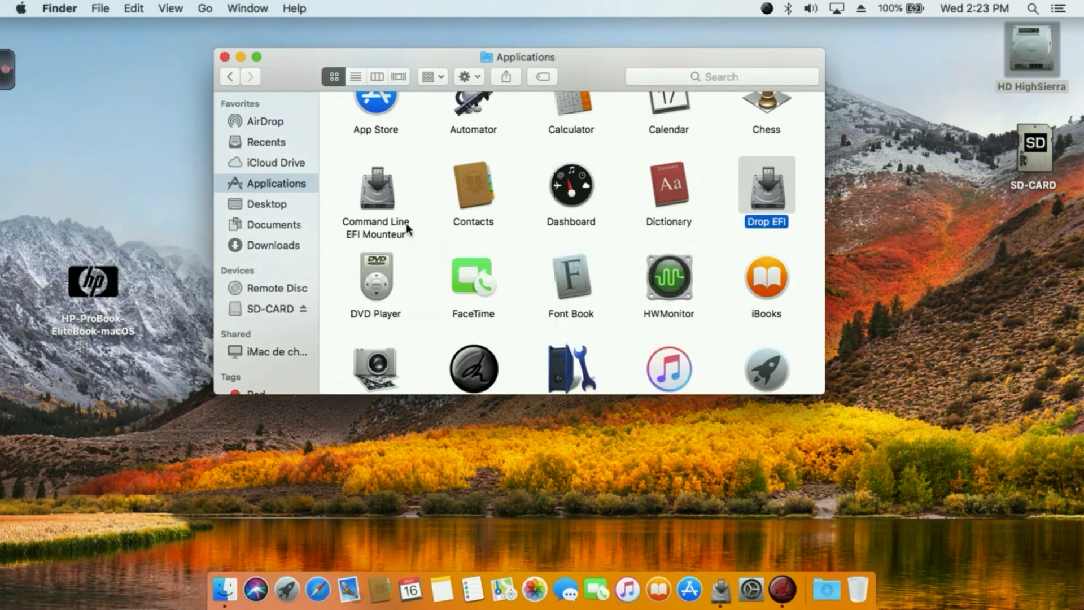
left_click(419, 252)
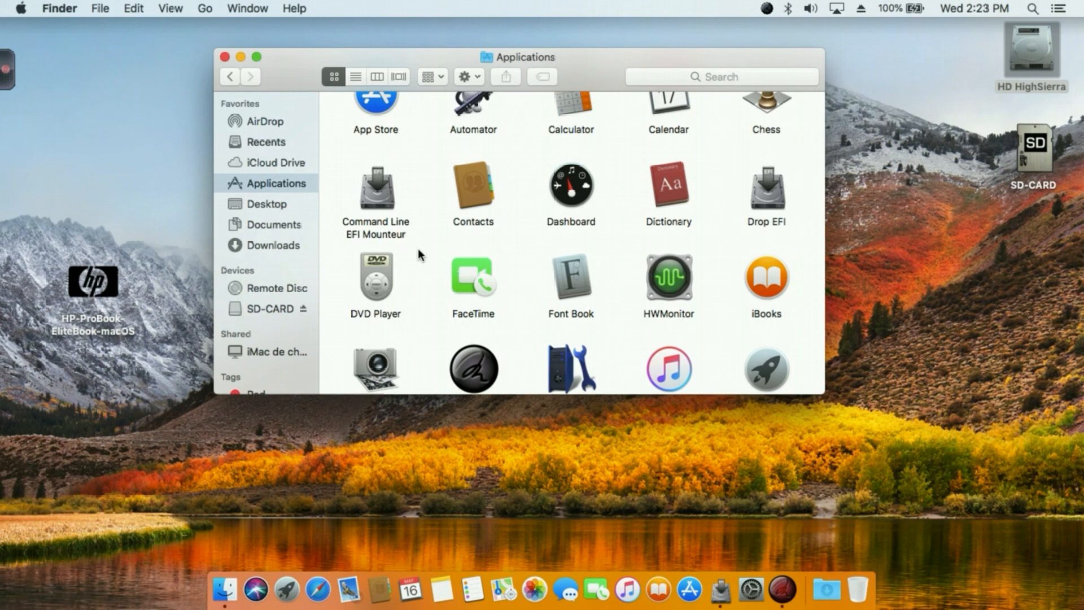
Launch Command Line EFI Mounteur from Applications and choose option A to start mounting an EFI partition.
double_click(384, 195)
left_click_drag(283, 55, 377, 233)
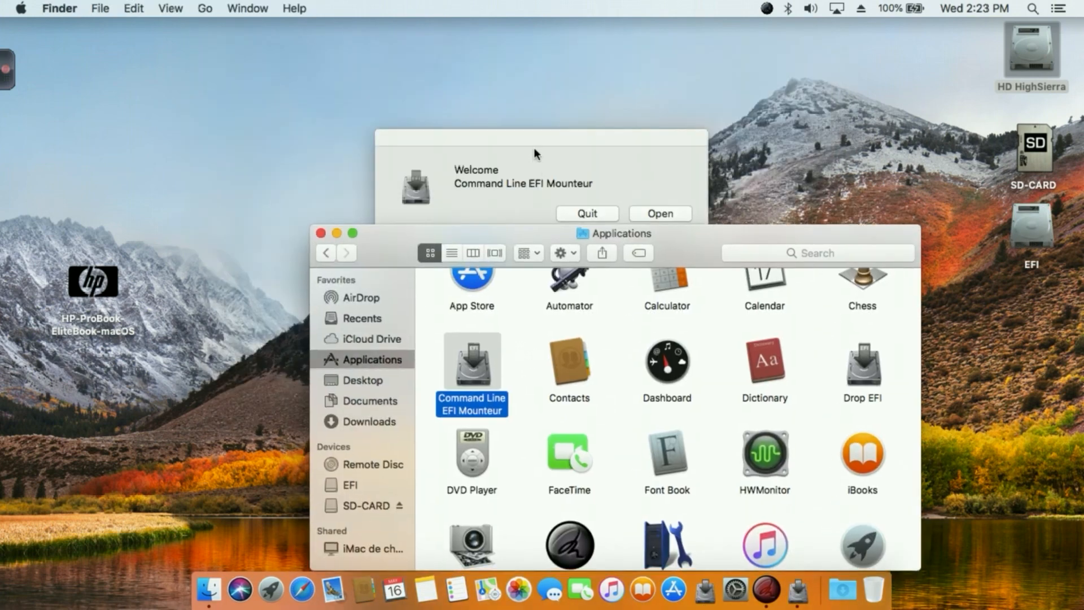
left_click_drag(533, 147, 547, 76)
left_click(672, 154)
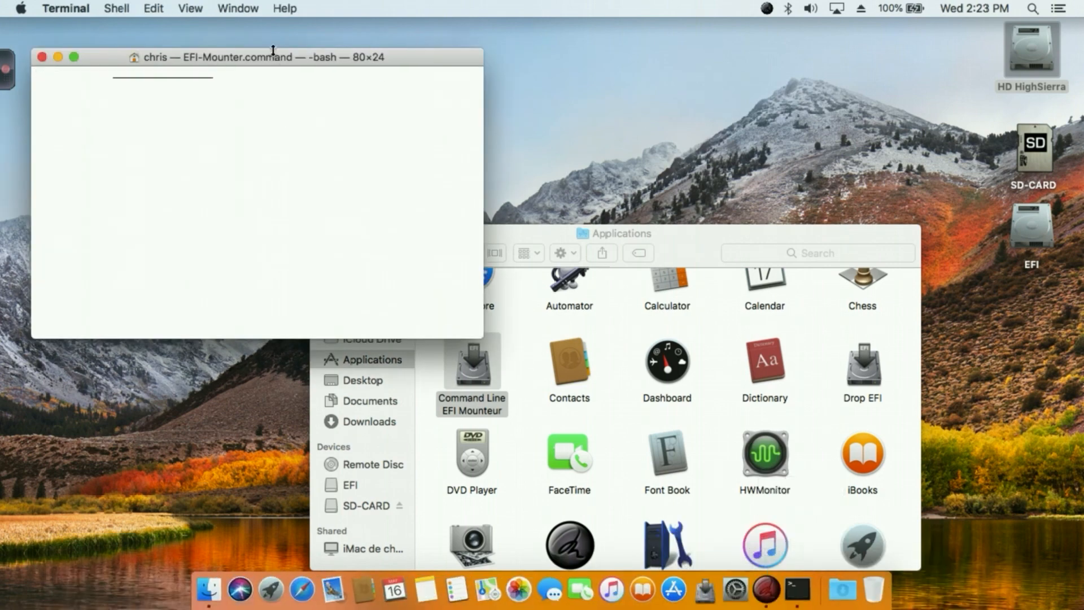
left_click_drag(273, 57, 550, 44)
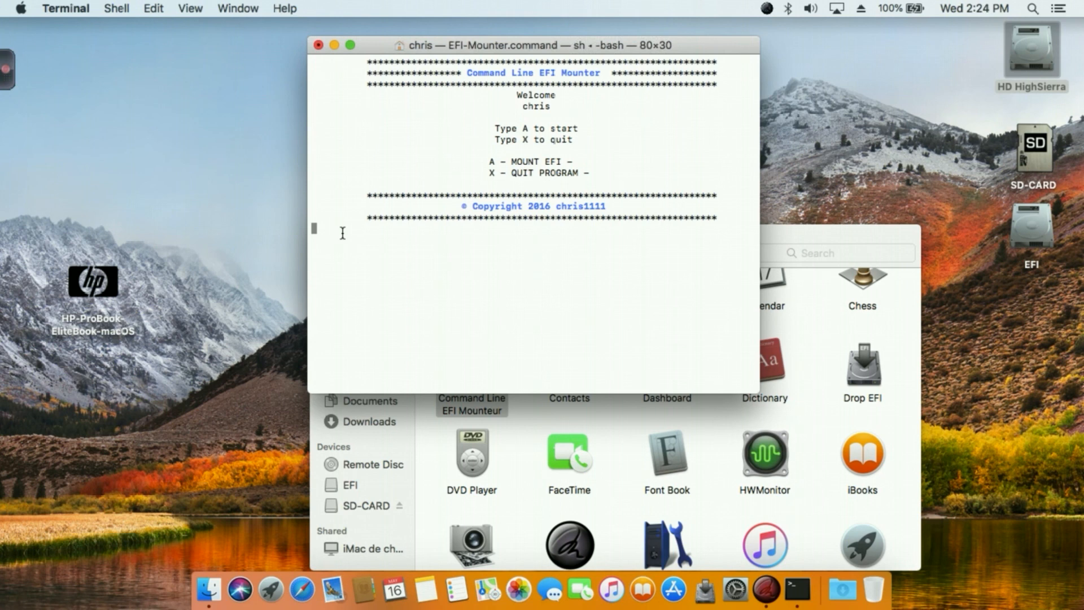
type("a")
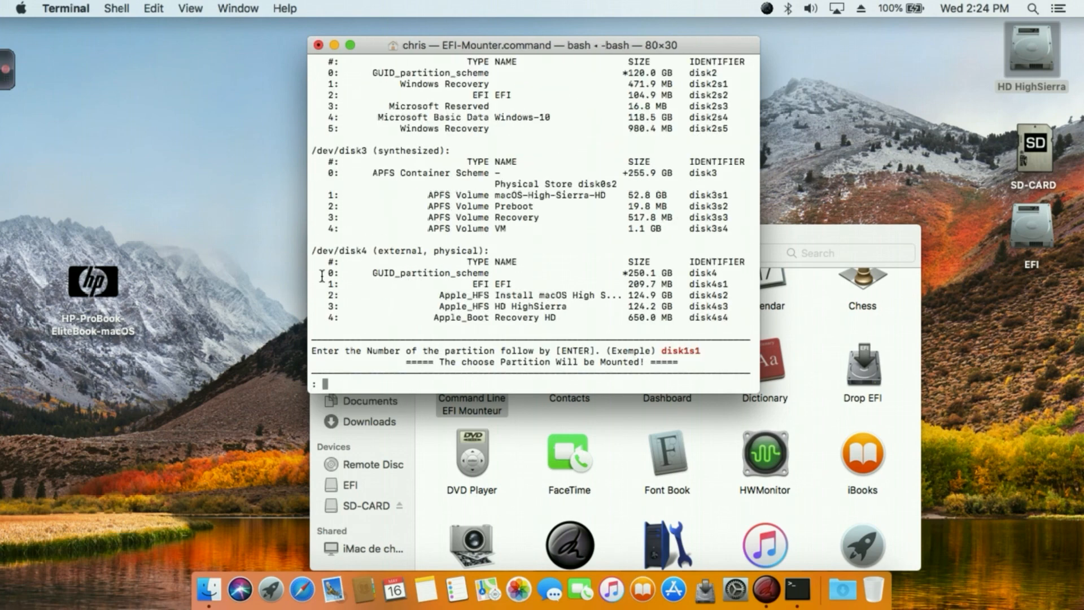
Examine the listed disks, partition identifiers and example entry disk1s1, and close the EFI Mounter session without choosing a partition.
scroll(528, 302, "up", 3)
scroll(480, 286, "down", 3)
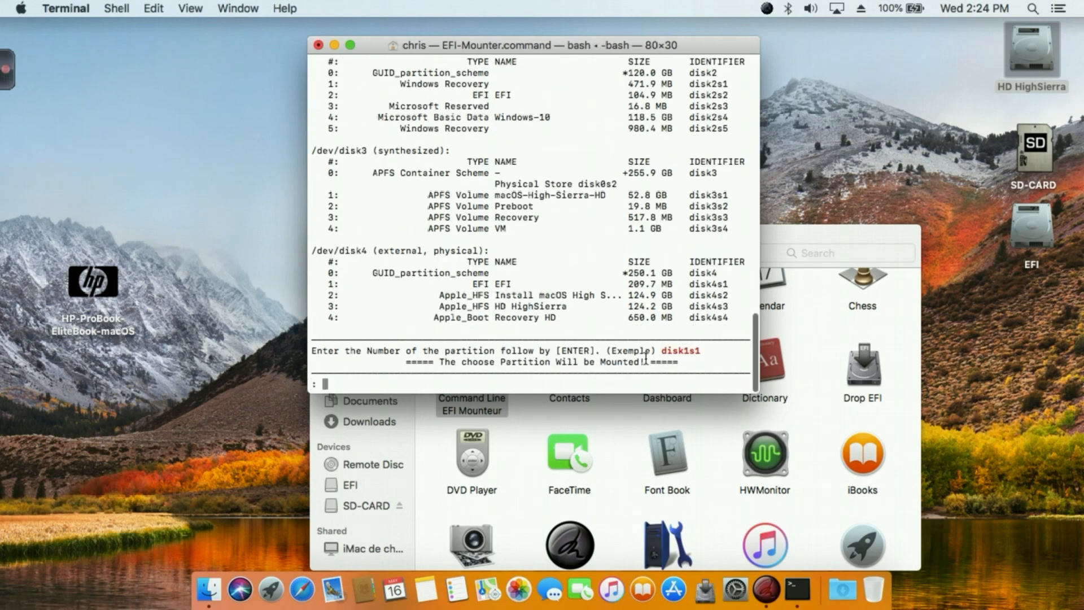
double_click(686, 351)
scroll(706, 373, "up", 10)
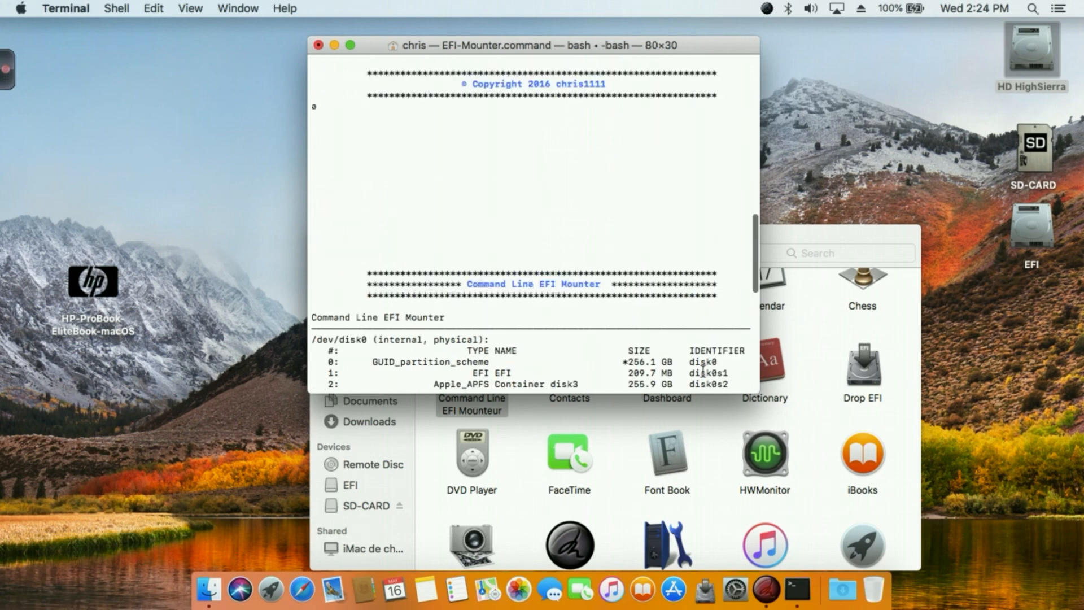
scroll(703, 370, "down", 10)
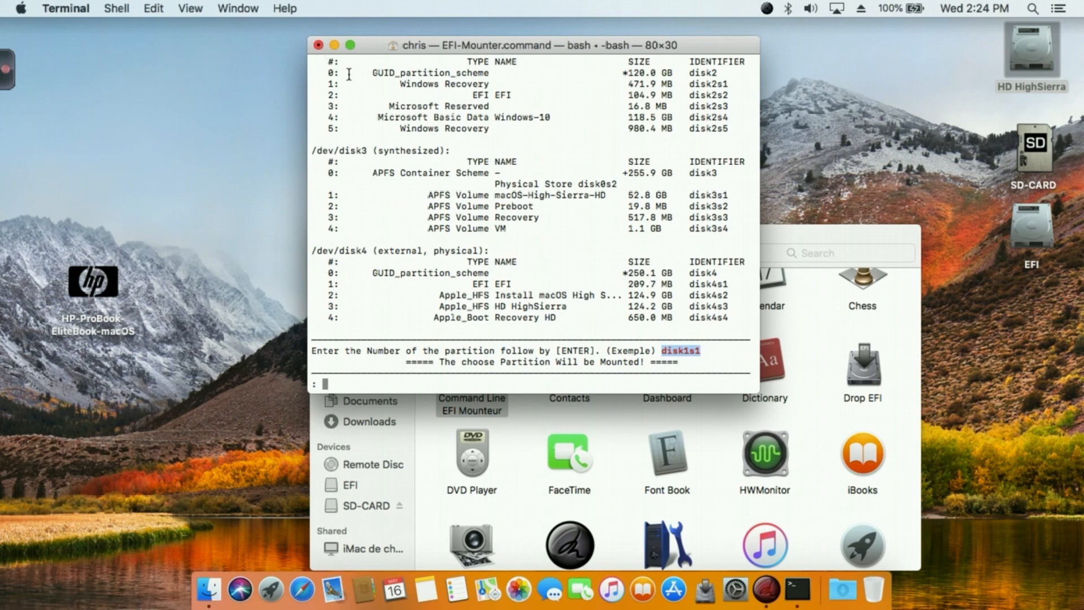
left_click(355, 384)
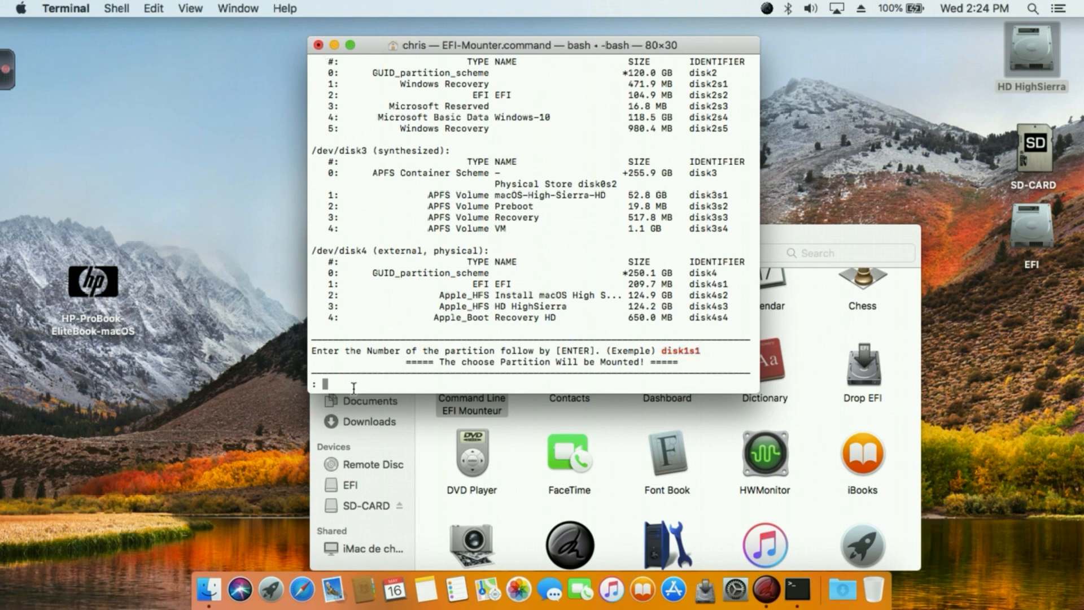
left_click(318, 45)
left_click(642, 136)
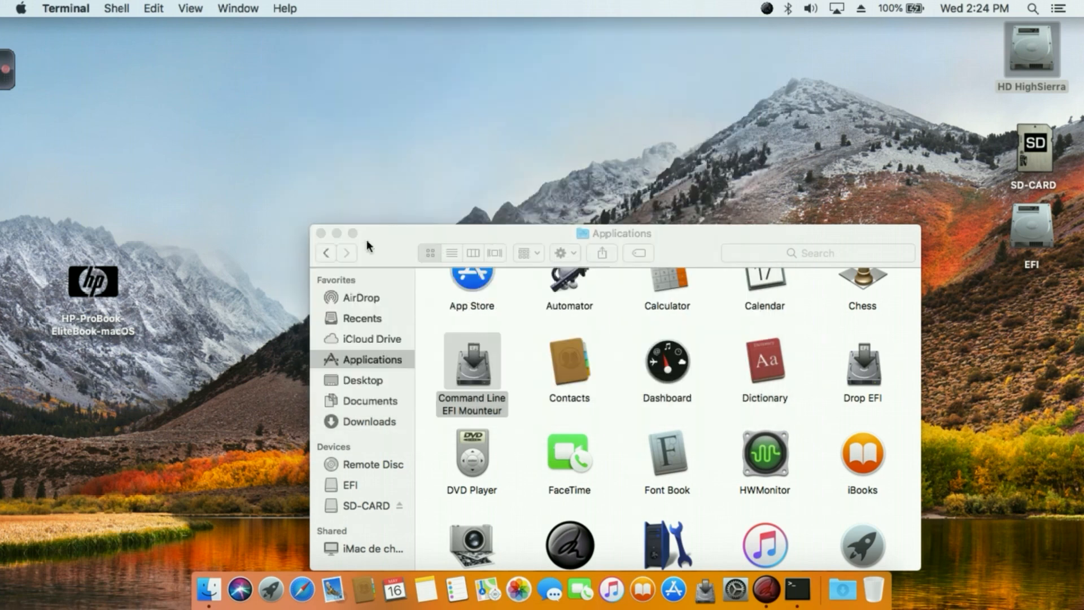
Launch HWMonitor from the Applications folder and close the folder window.
left_click_drag(368, 242, 347, 148)
left_click(736, 320)
double_click(737, 318)
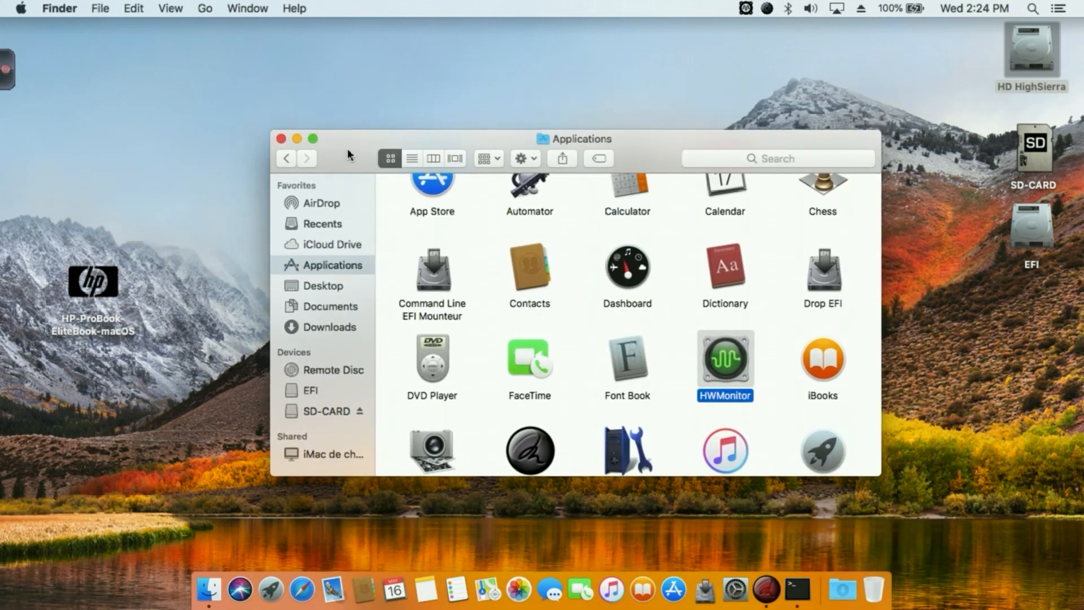
left_click(282, 139)
Set HWMonitor's popup color theme to Dark and enable starting HWMonitor at login.
left_click(745, 8)
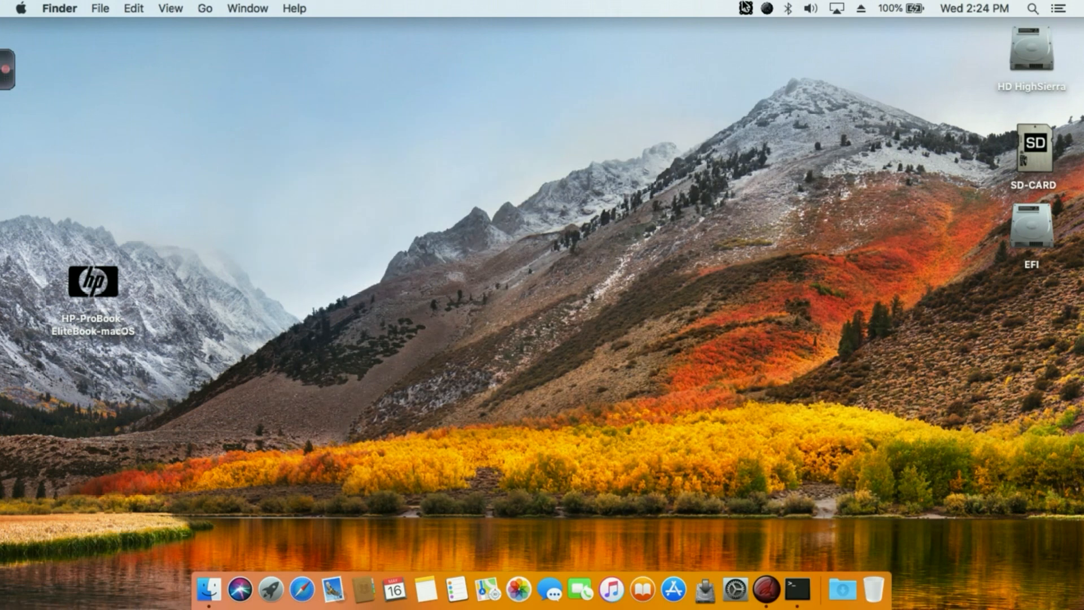
left_click(823, 41)
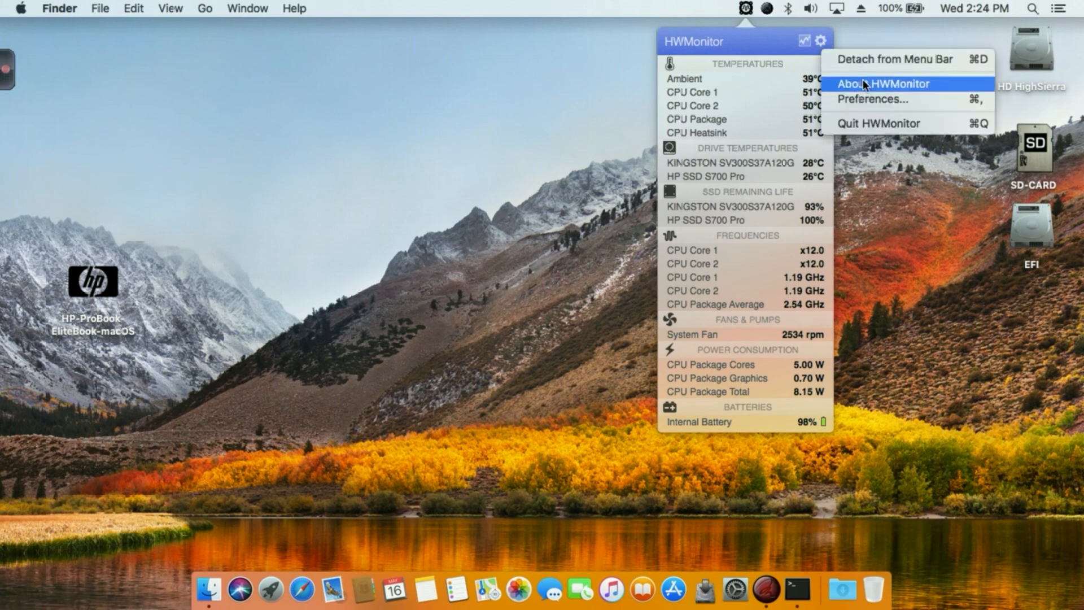
left_click(863, 99)
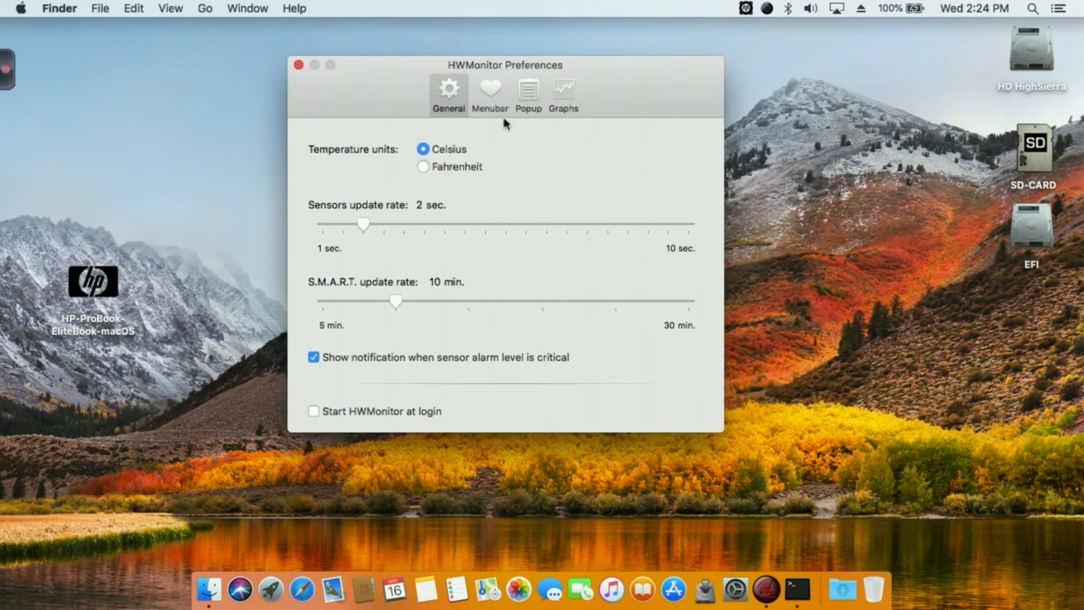
left_click(496, 94)
left_click(528, 90)
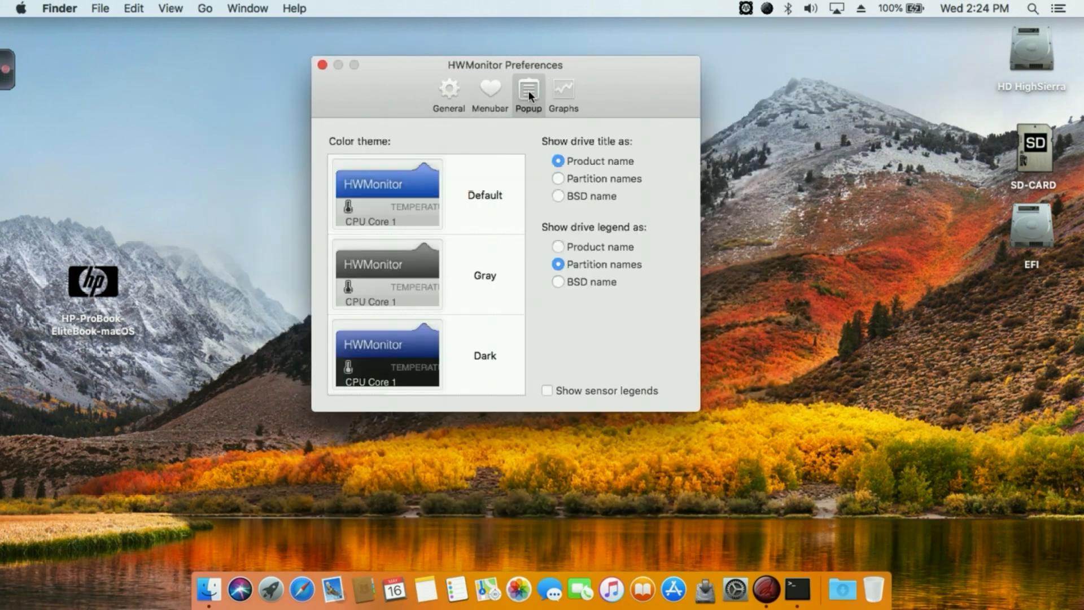
left_click(382, 366)
left_click(450, 97)
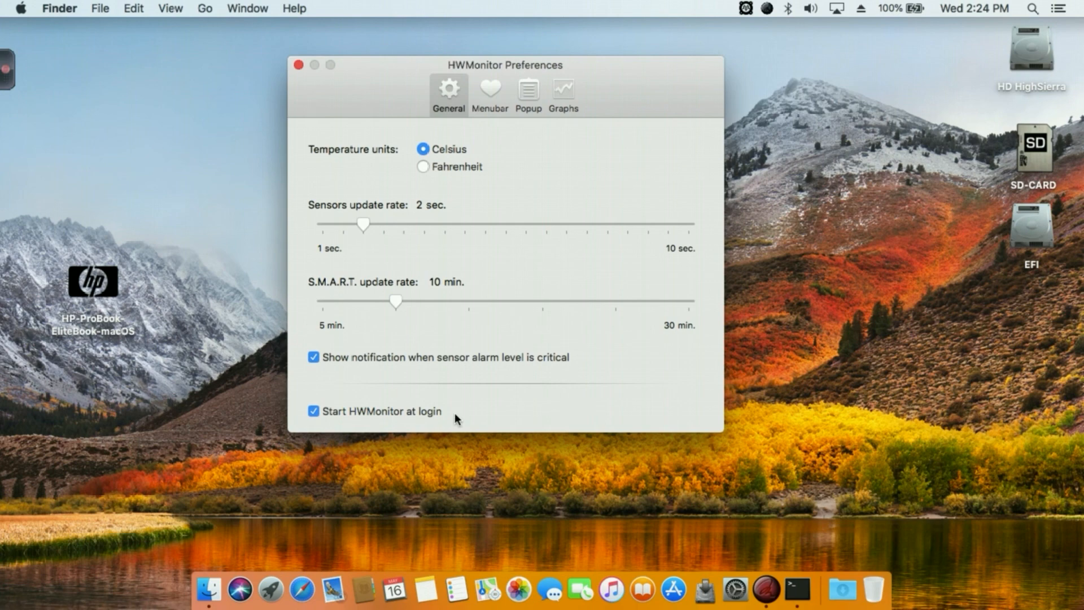
left_click(298, 65)
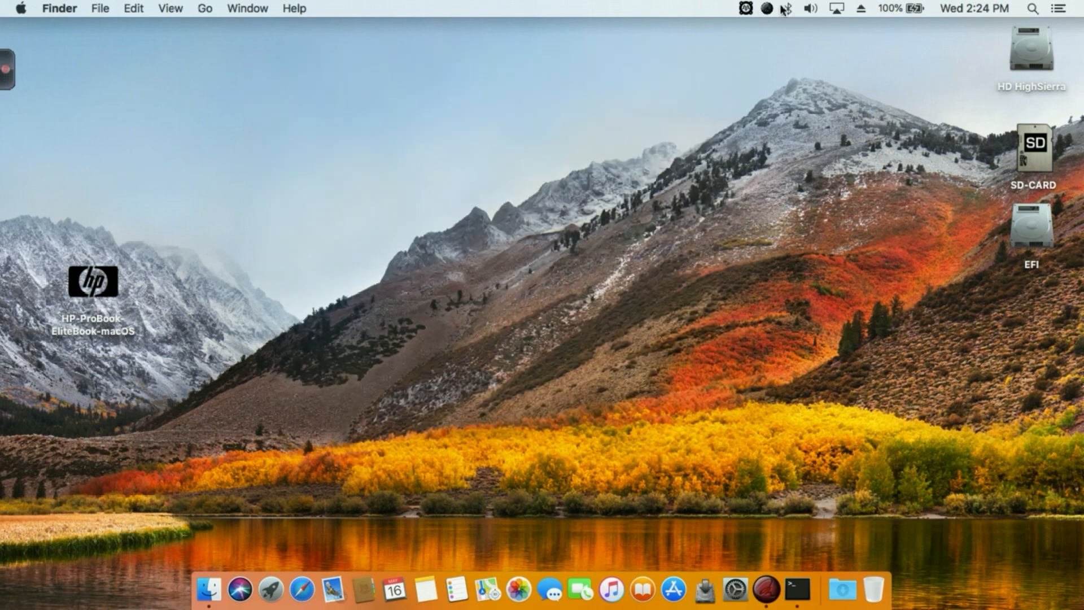
Review HWMonitor's sensor readings and the S.M.A.R.T. attributes of the HP SSD S700 Pro.
left_click(746, 8)
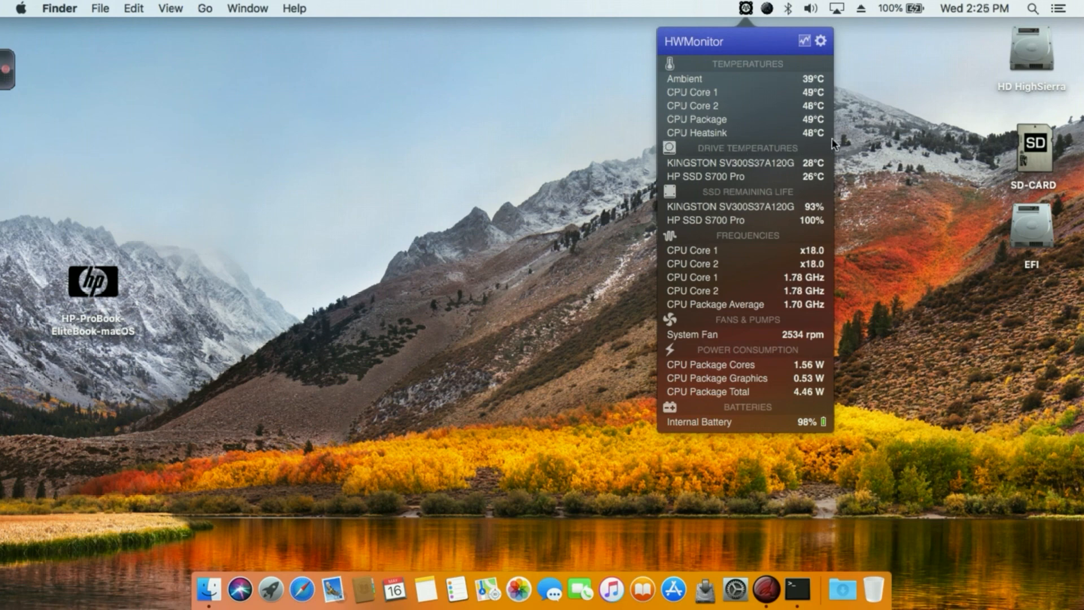
mouse_move(676, 215)
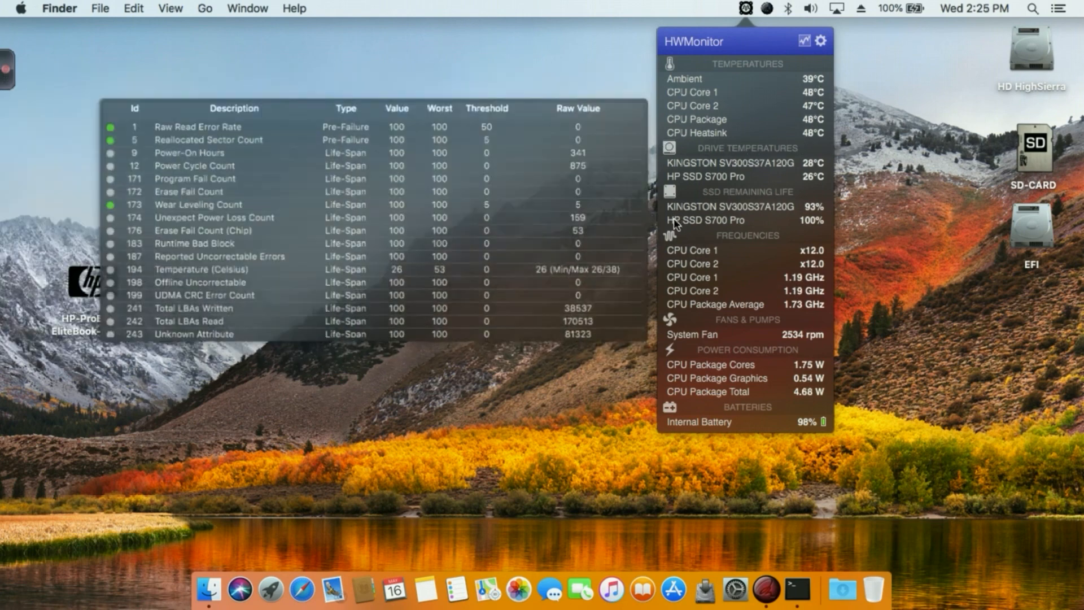
left_click(479, 74)
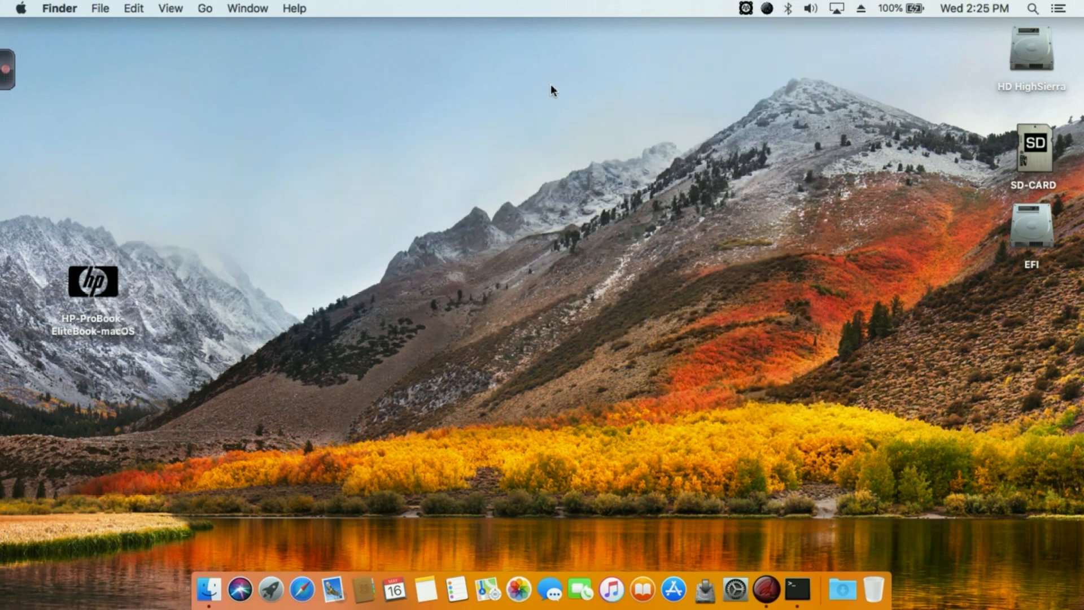
left_click(735, 589)
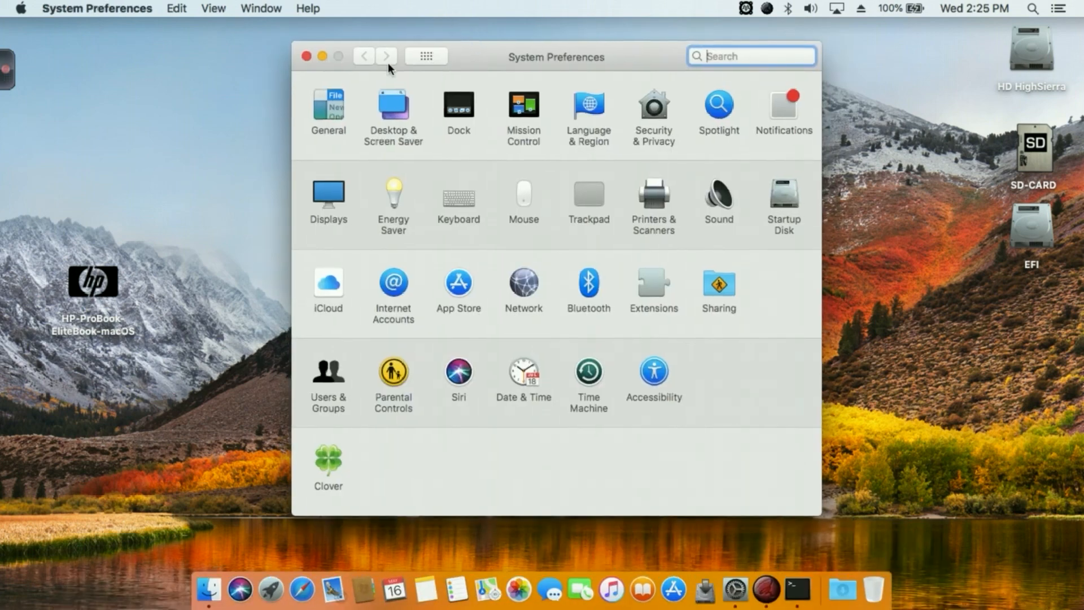
left_click(309, 57)
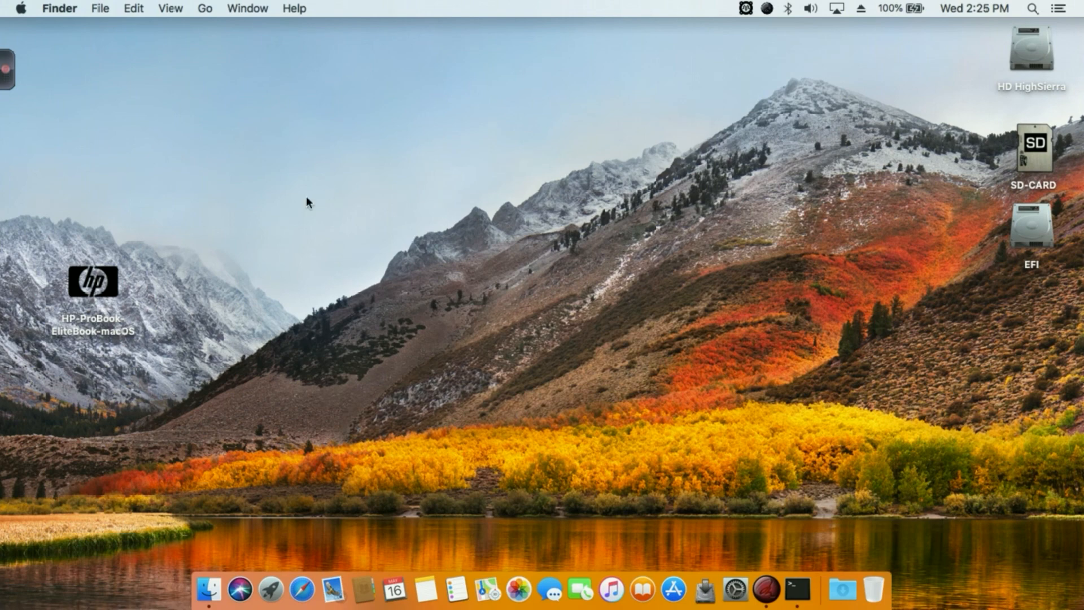
Open the HP-ProBook-EliteBook-macOS installer package from the desktop.
double_click(100, 270)
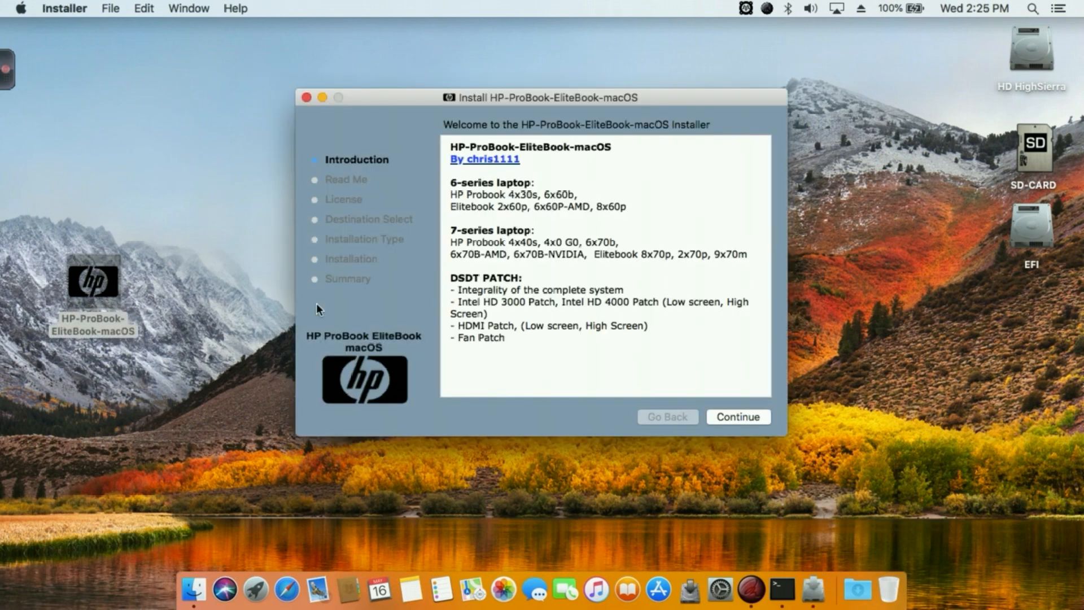
Accept the software license agreement and display the custom package list for the HD HighSierra disk.
left_click(750, 417)
left_click(749, 418)
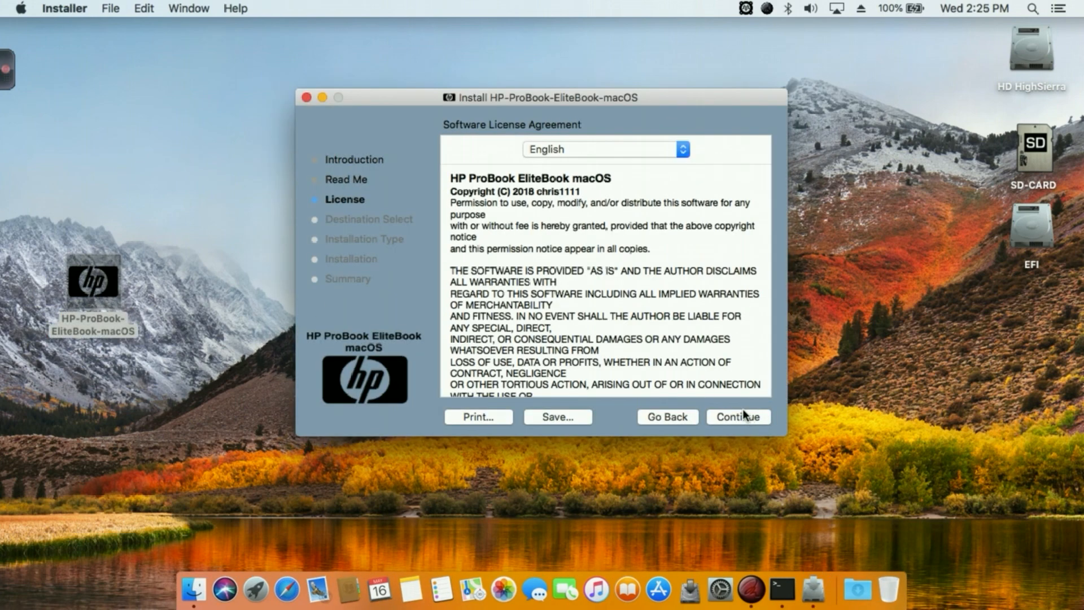
left_click(741, 419)
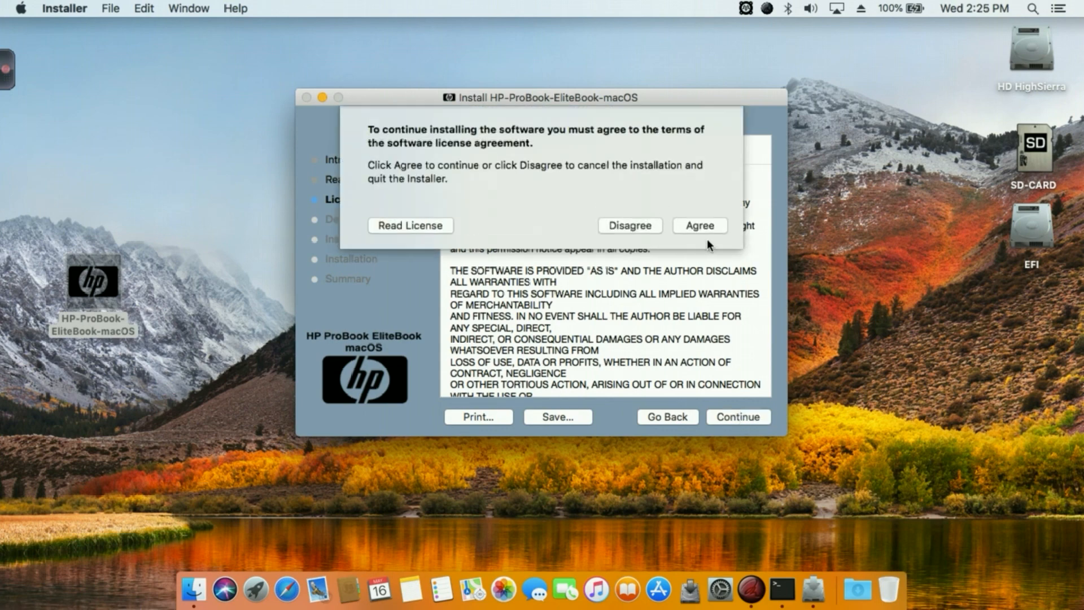
left_click(700, 224)
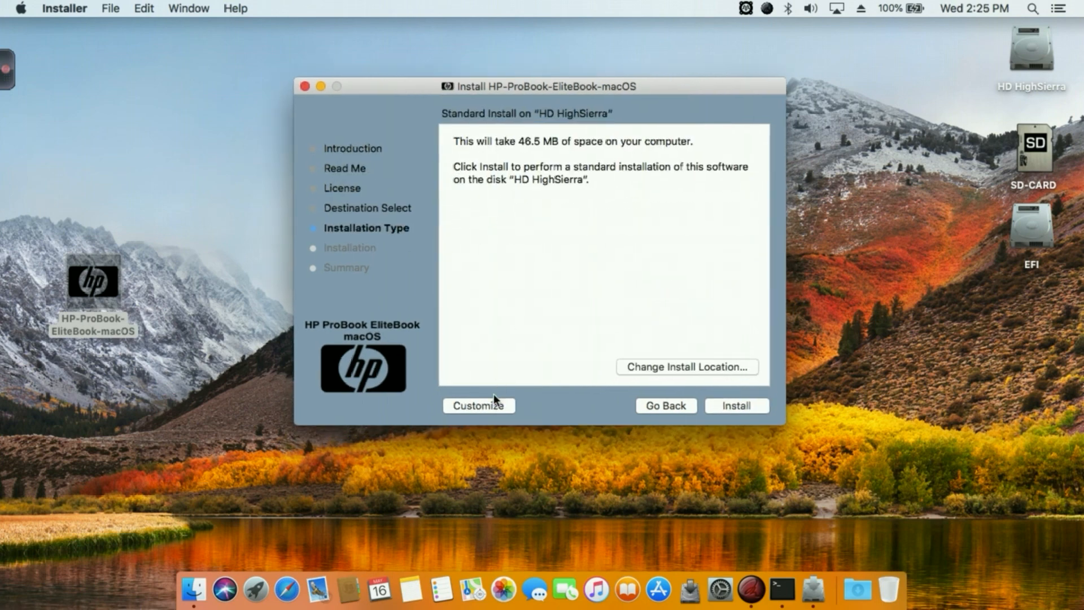
left_click(480, 402)
left_click(449, 148)
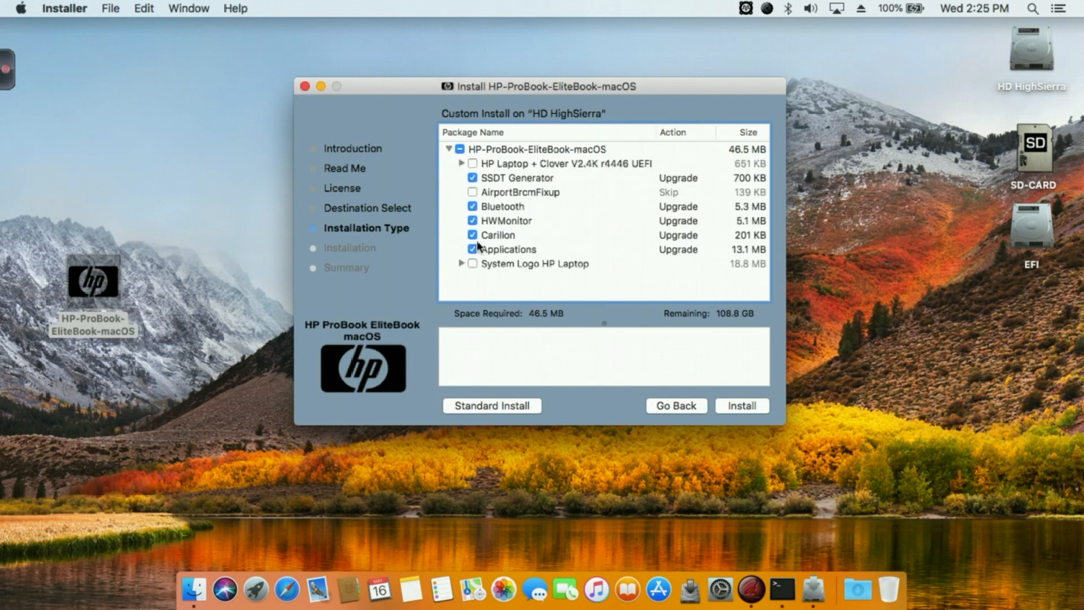
left_click_drag(399, 81, 400, 71)
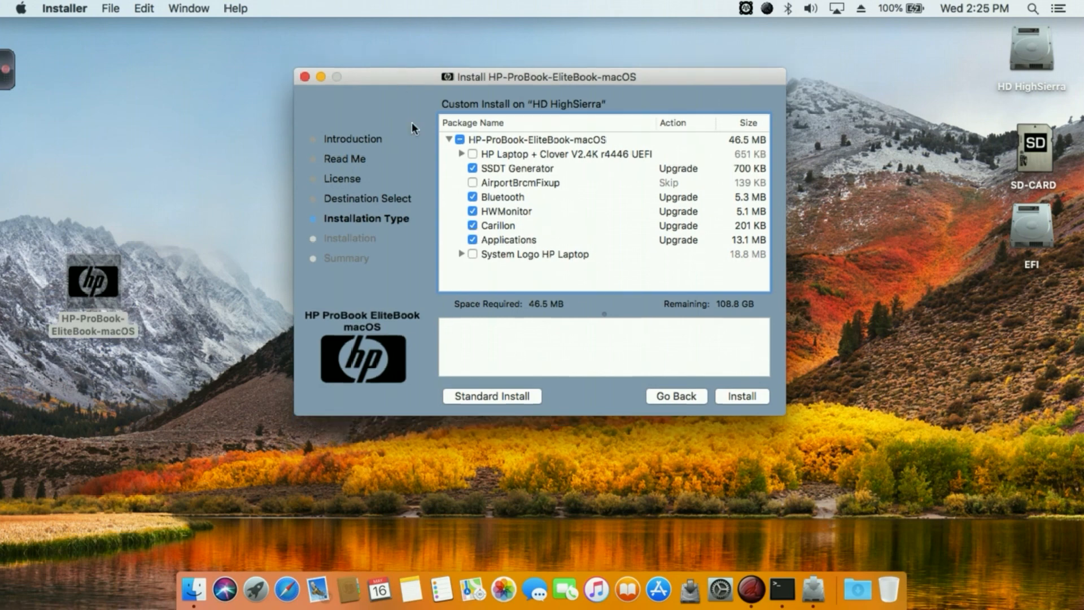
Examine the laptop models offered under the 6 series and 7 series laptop HP Probook groups of the Clover package.
left_click(462, 154)
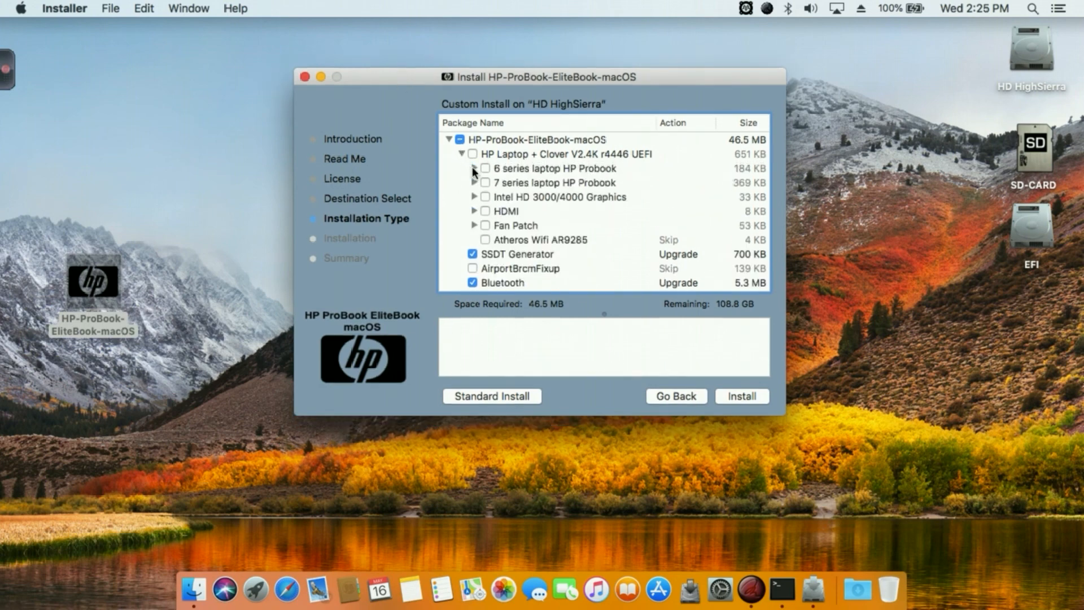
left_click(474, 168)
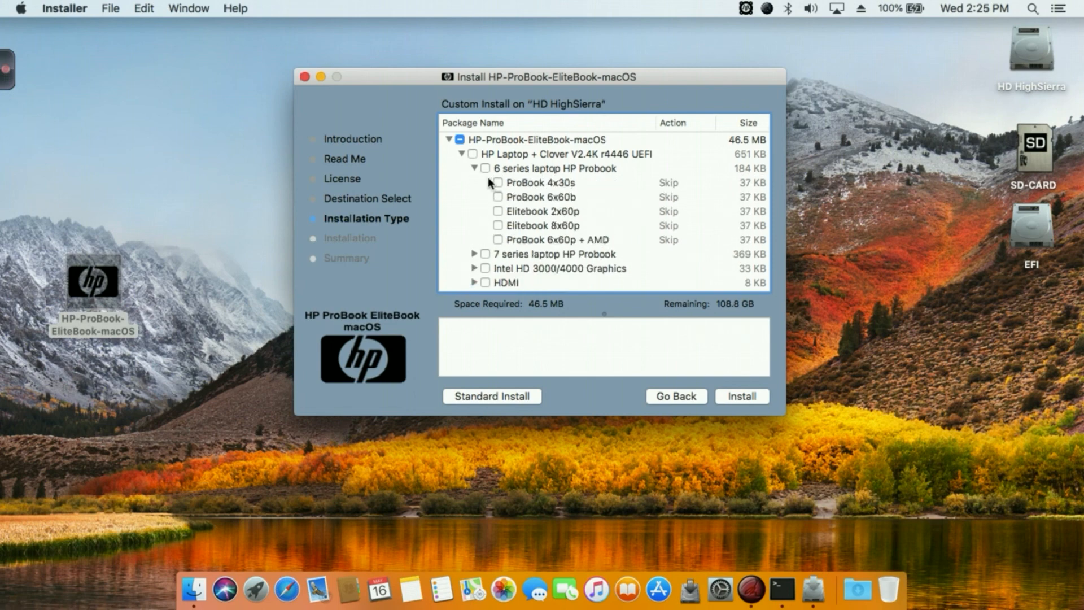
left_click(474, 168)
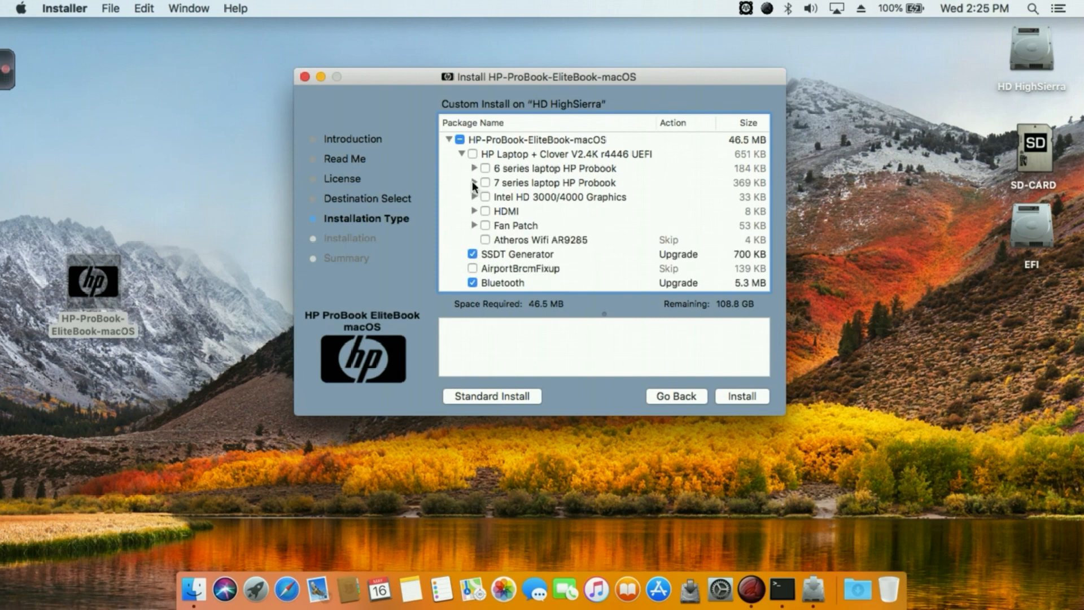
left_click(473, 183)
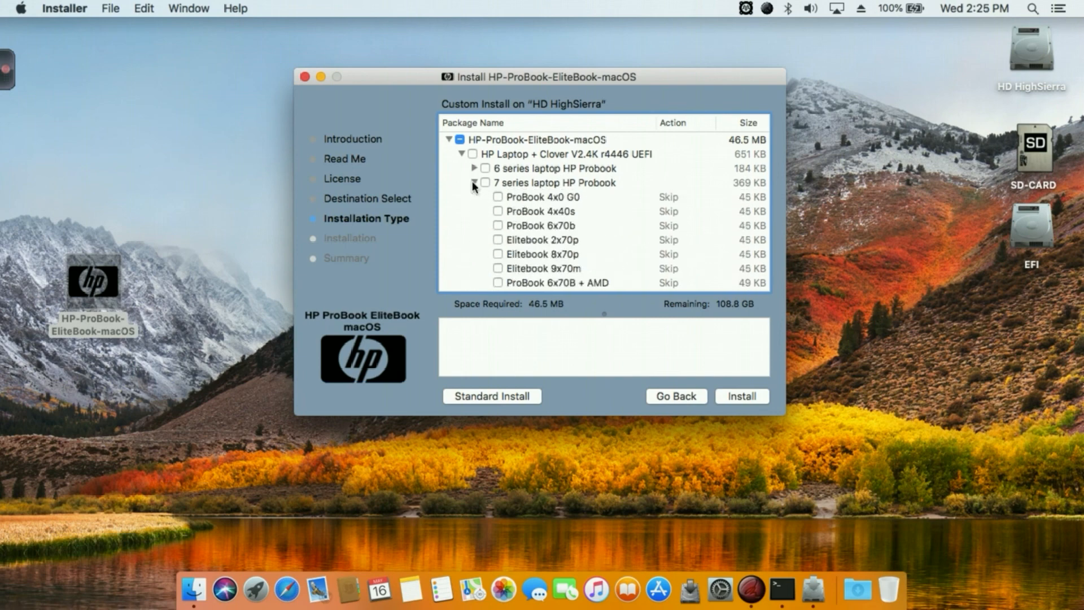
scroll(498, 232, "down", 3)
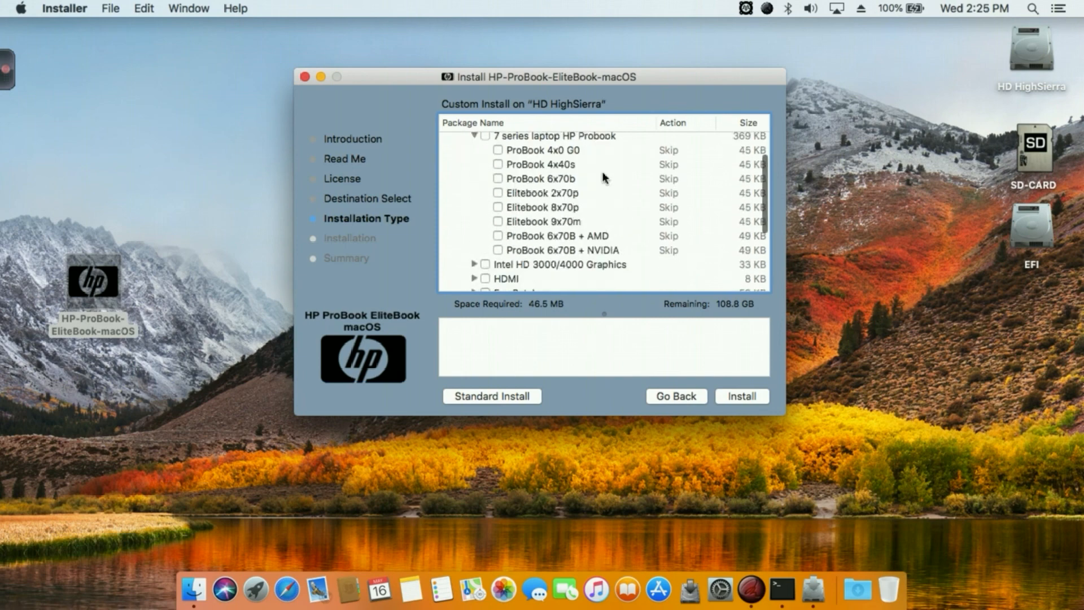
scroll(518, 241, "up", 1)
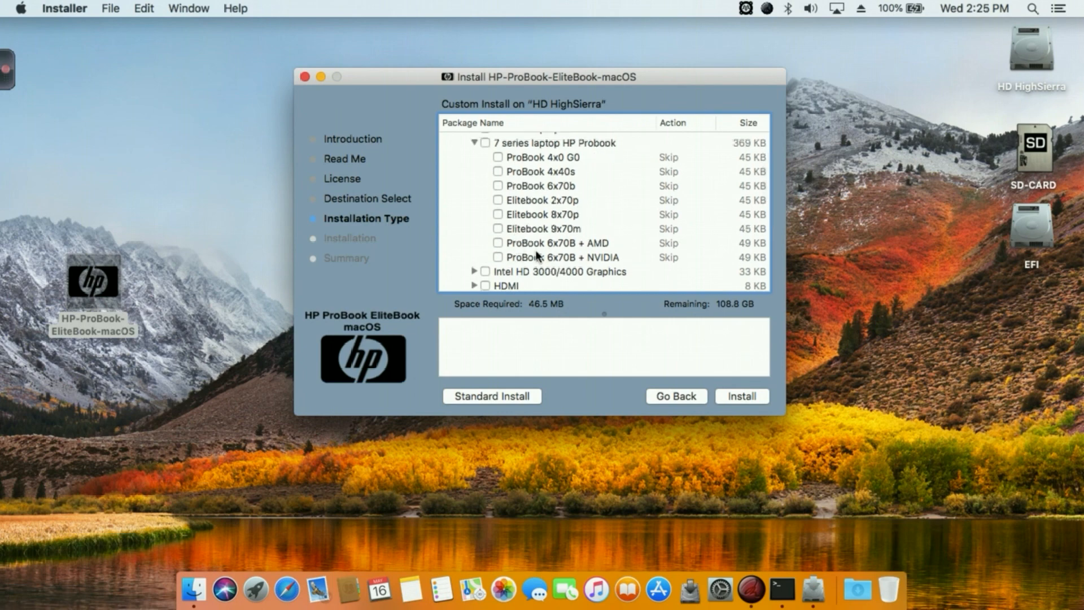
left_click(473, 143)
scroll(474, 187, "up", 3)
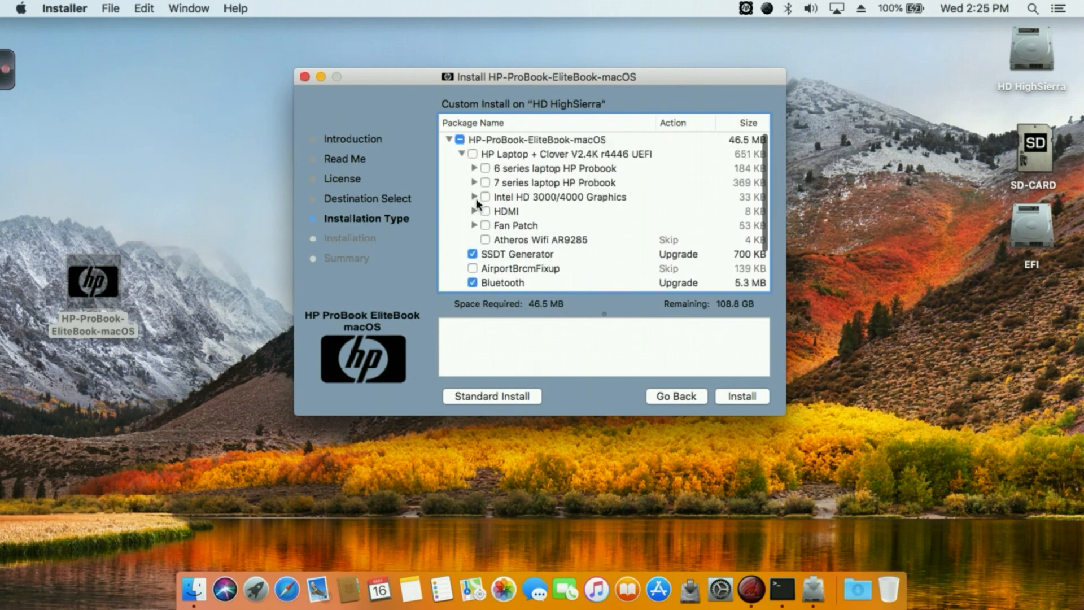
left_click(475, 168)
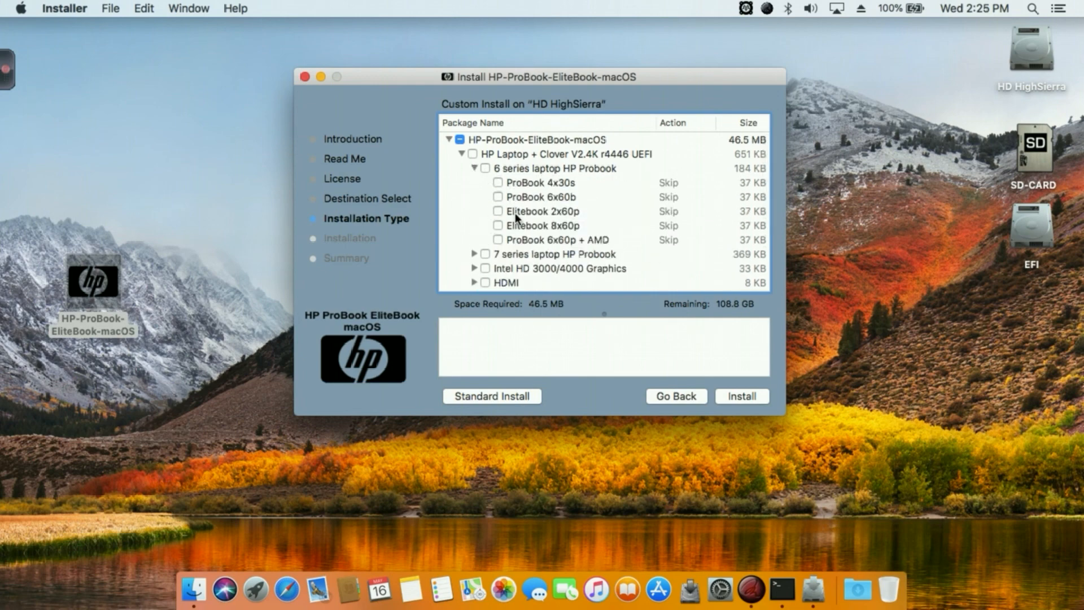
Examine the HDMI screen patches and the Intel HD 3000/4000 Graphics choices in the Clover package.
scroll(462, 236, "down", 3)
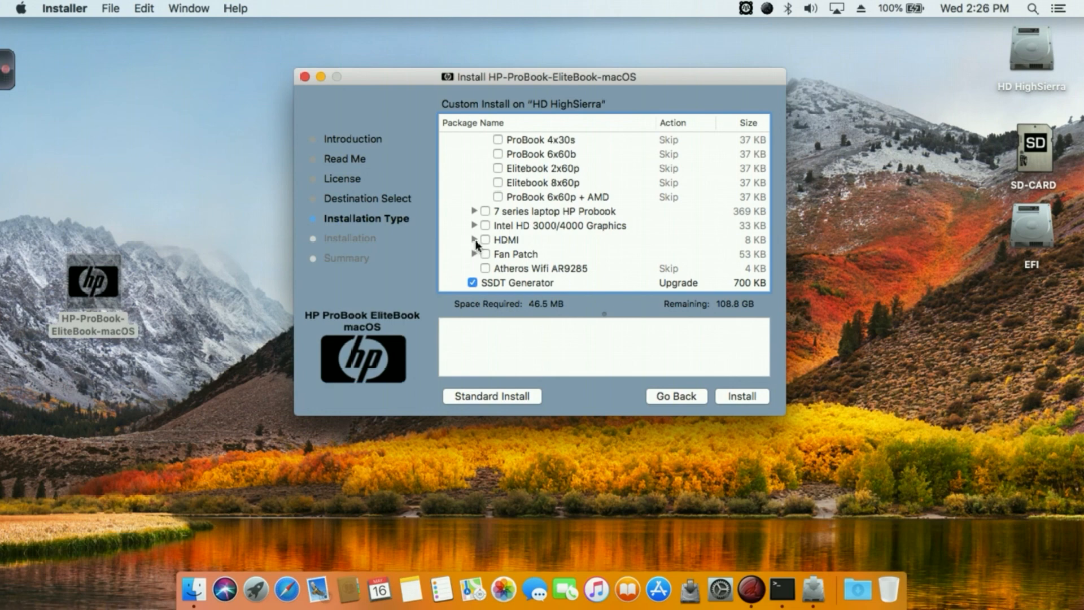
left_click(475, 240)
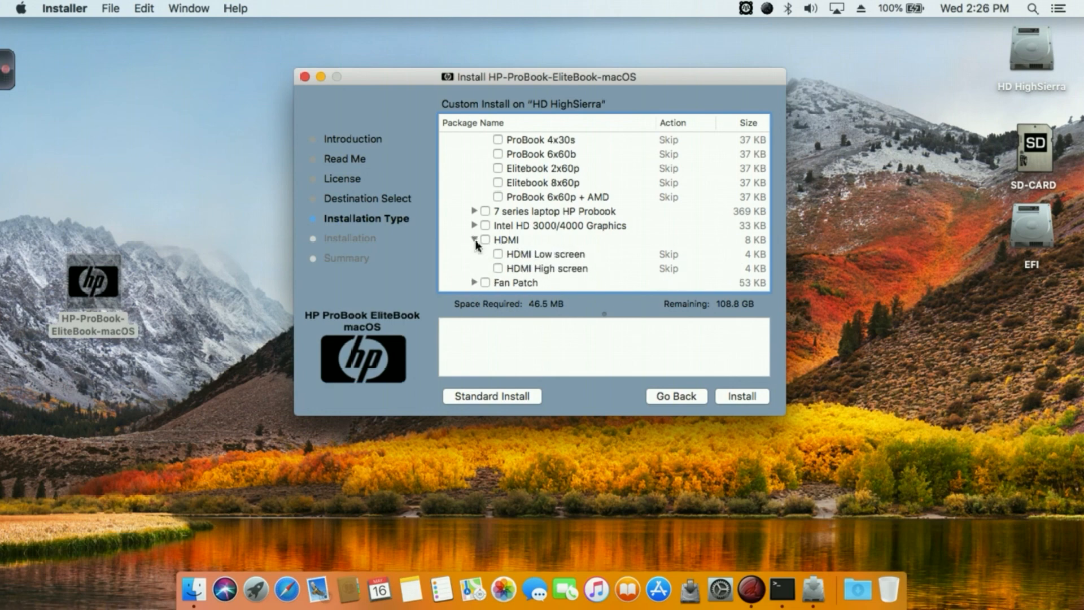
scroll(476, 242, "down", 2)
scroll(476, 242, "up", 5)
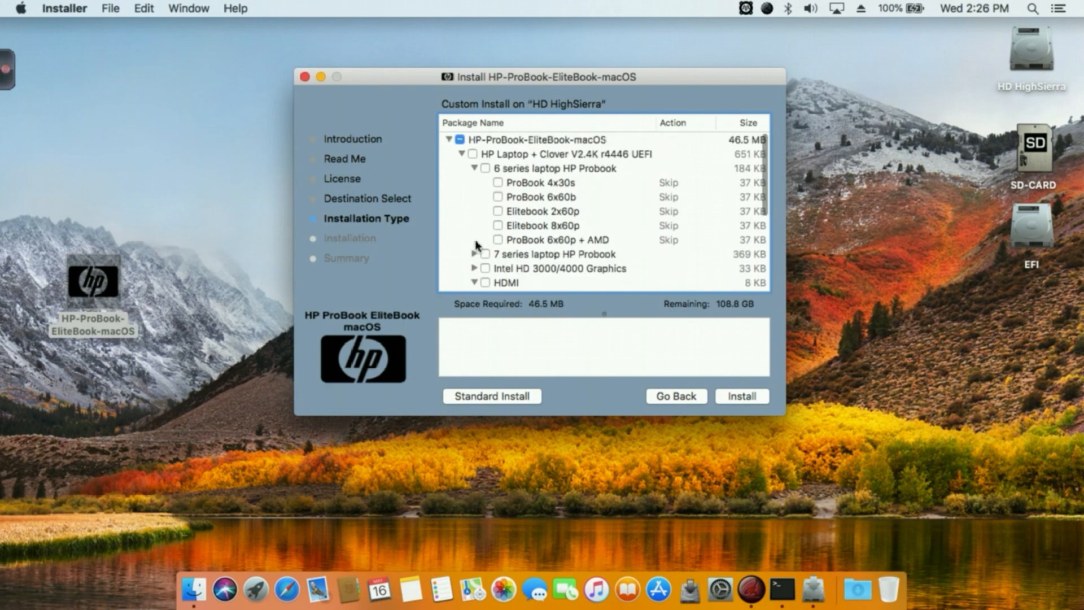
scroll(476, 242, "down", 2)
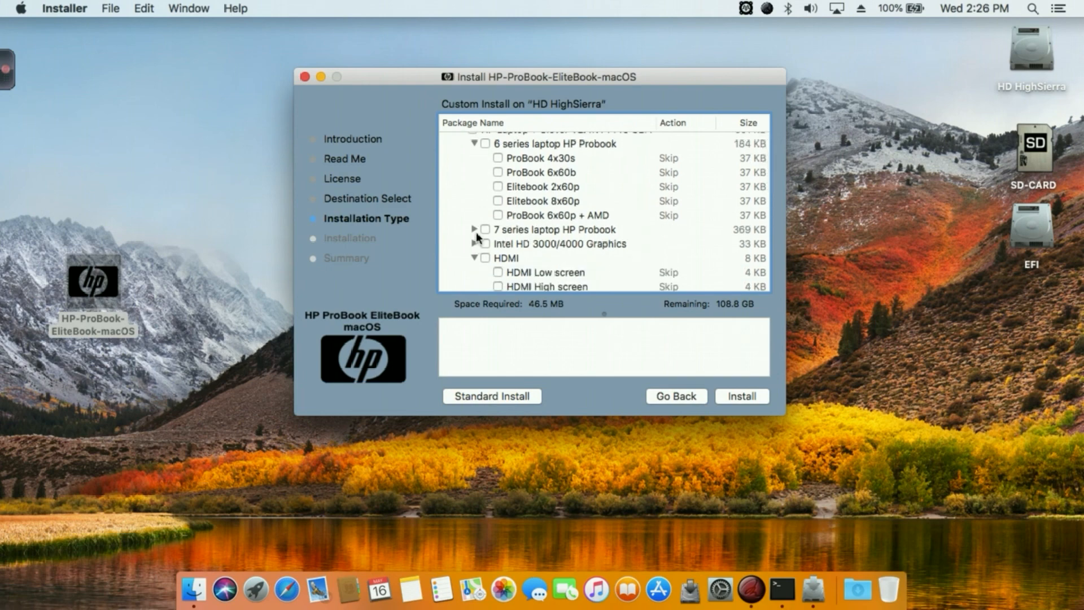
left_click(474, 243)
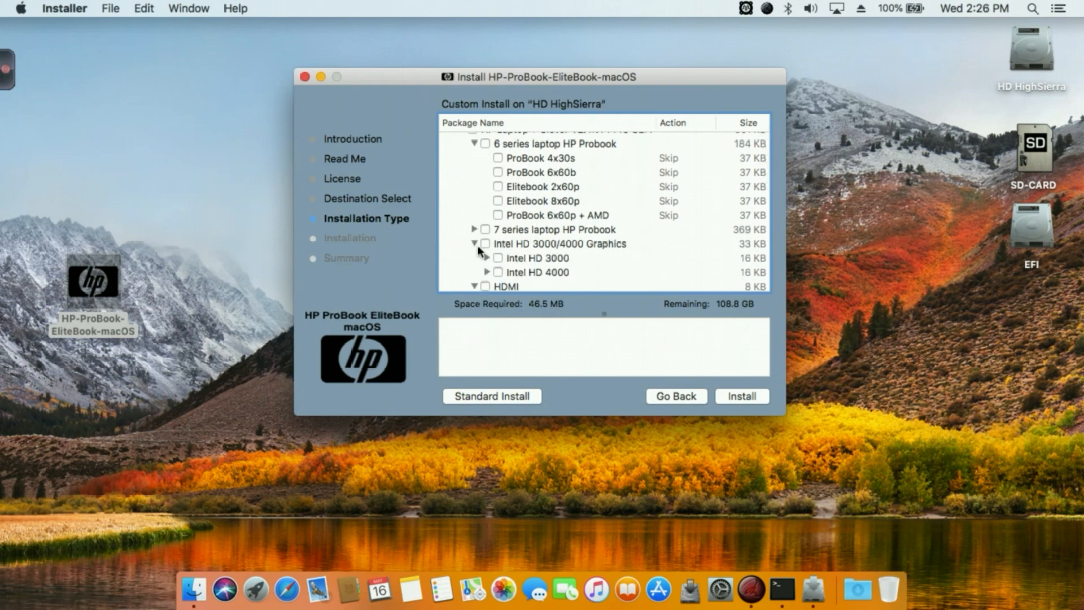
left_click_drag(424, 71, 425, 47)
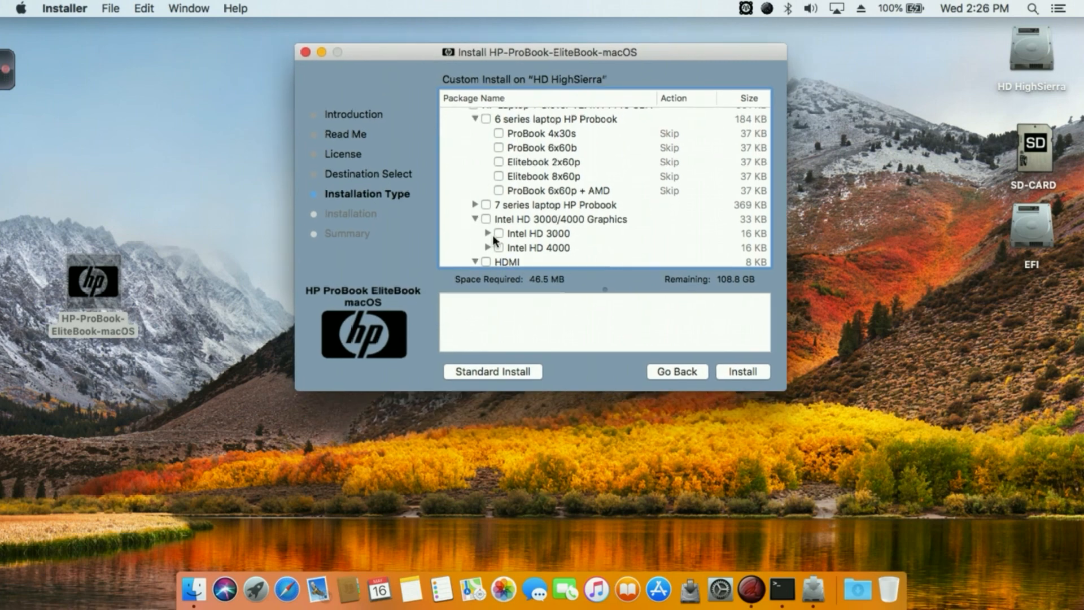
Try selecting the High screen 1600x900 patch under Intel HD 4000 and deselect it again.
left_click(487, 247)
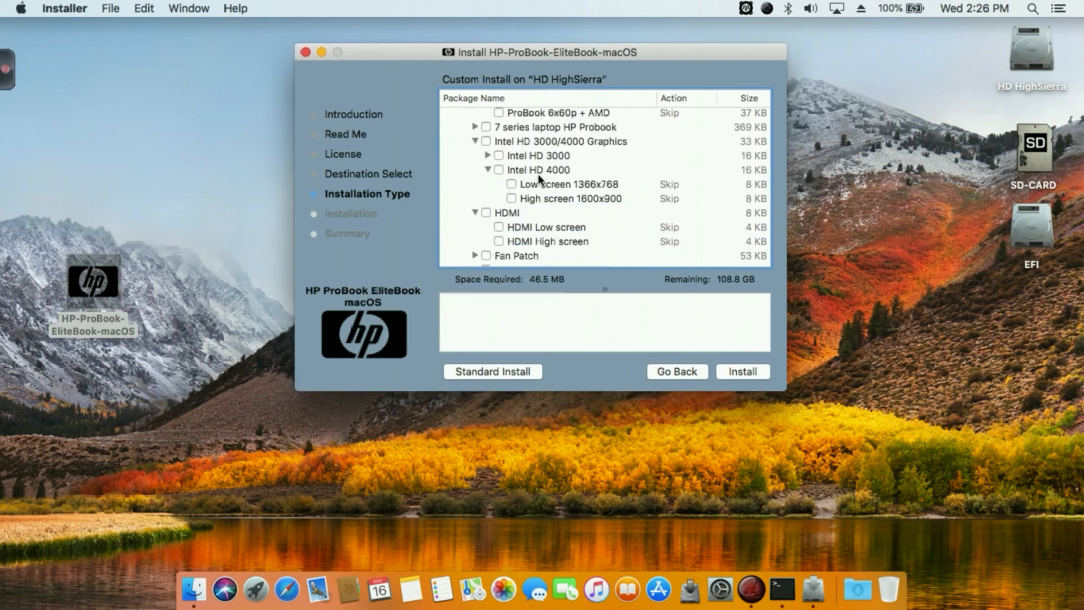
left_click(511, 199)
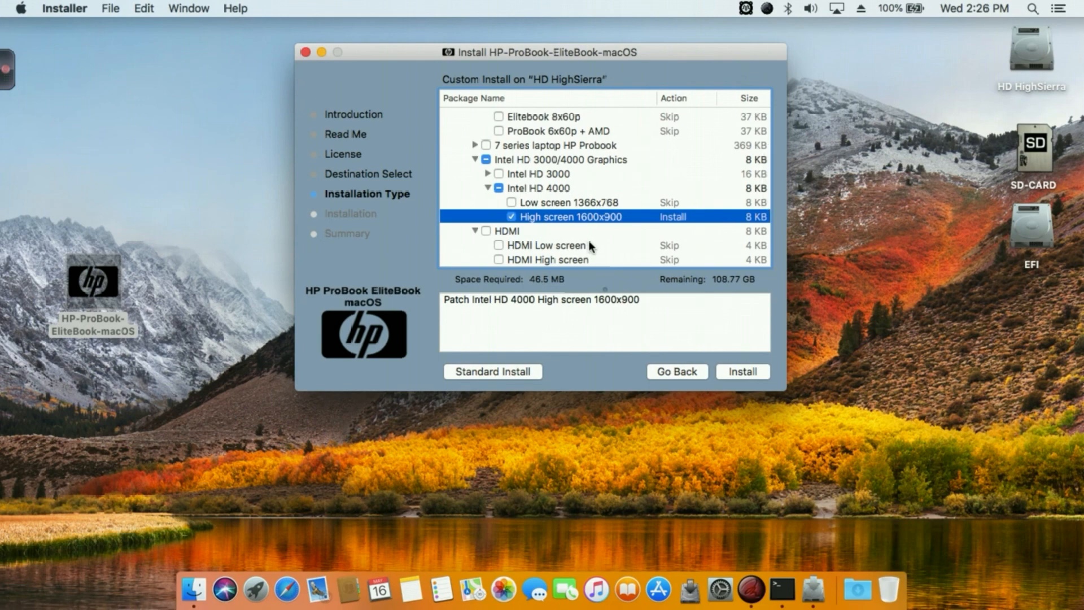
left_click(510, 215)
Read the description of the Atheros Wifi AR9285 patch among the remaining packages and close the installer without installing.
scroll(466, 203, "down", 1)
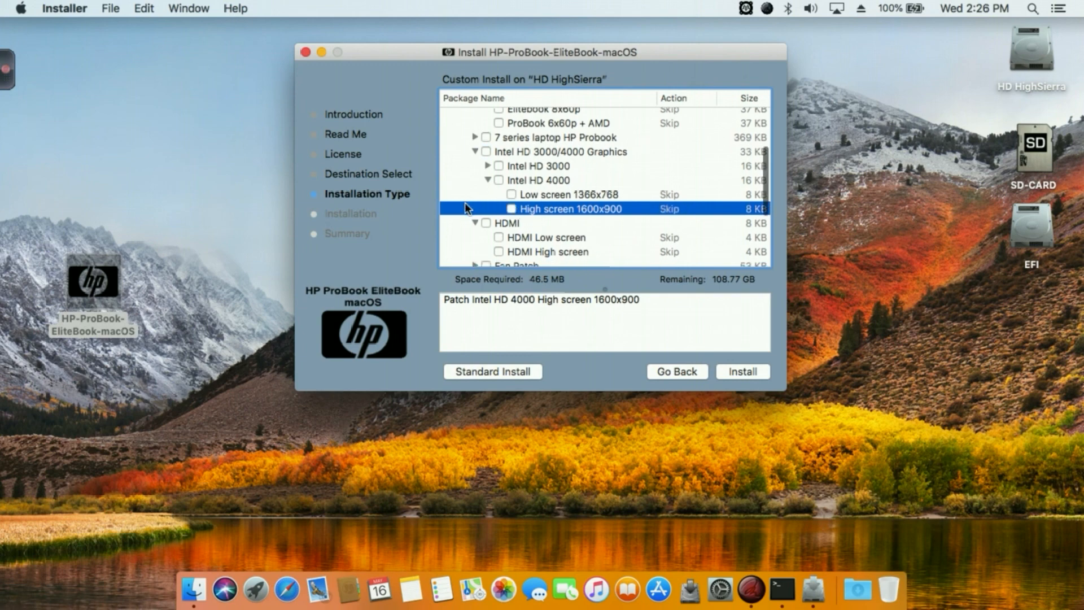
scroll(465, 203, "down", 2)
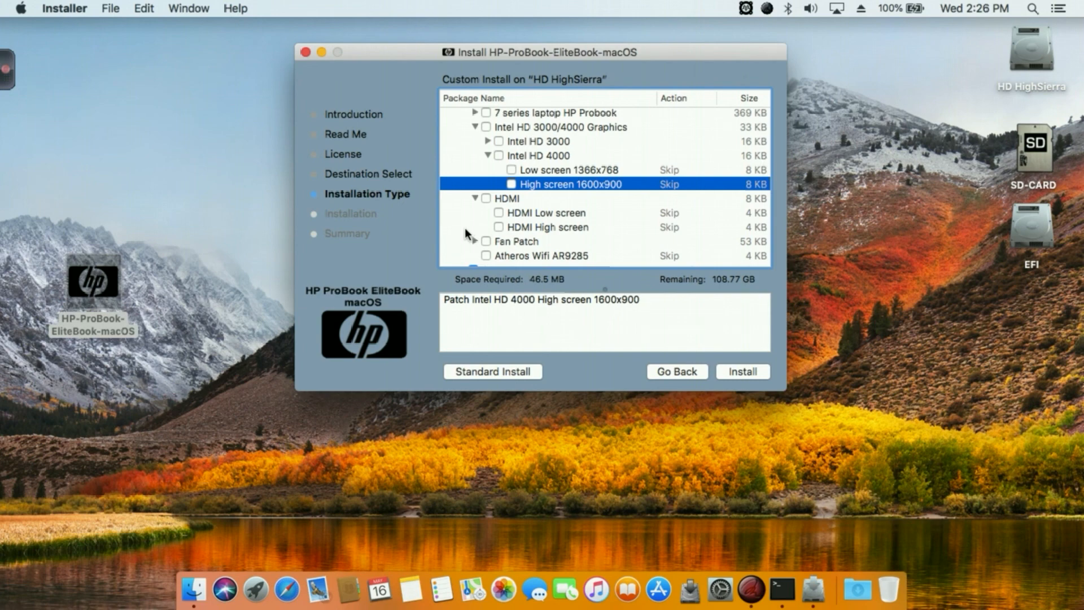
scroll(466, 228, "down", 5)
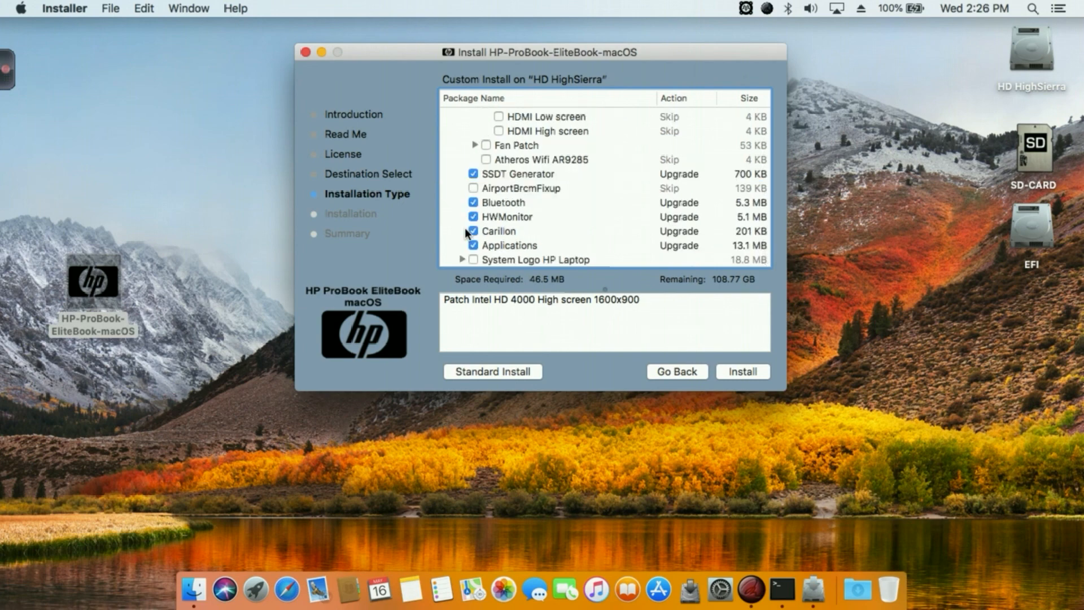
left_click(544, 159)
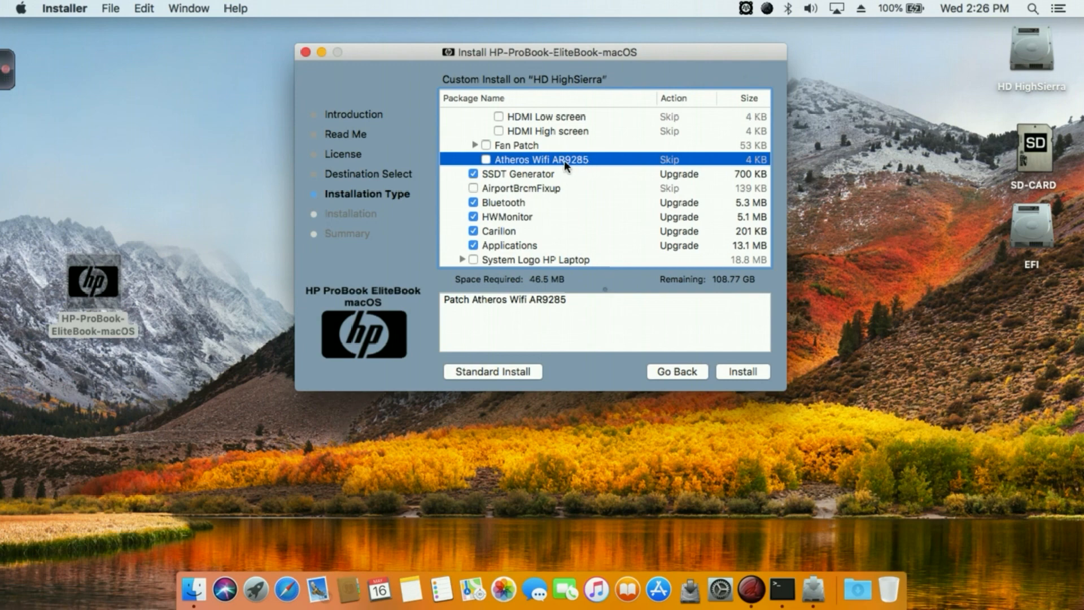
left_click_drag(579, 300, 403, 298)
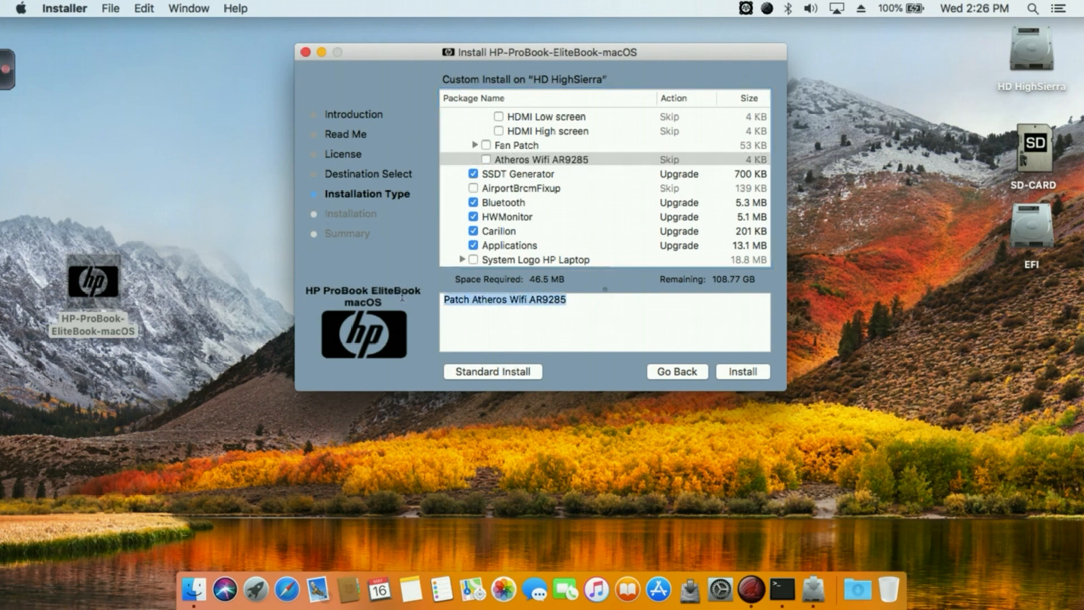
left_click(520, 330)
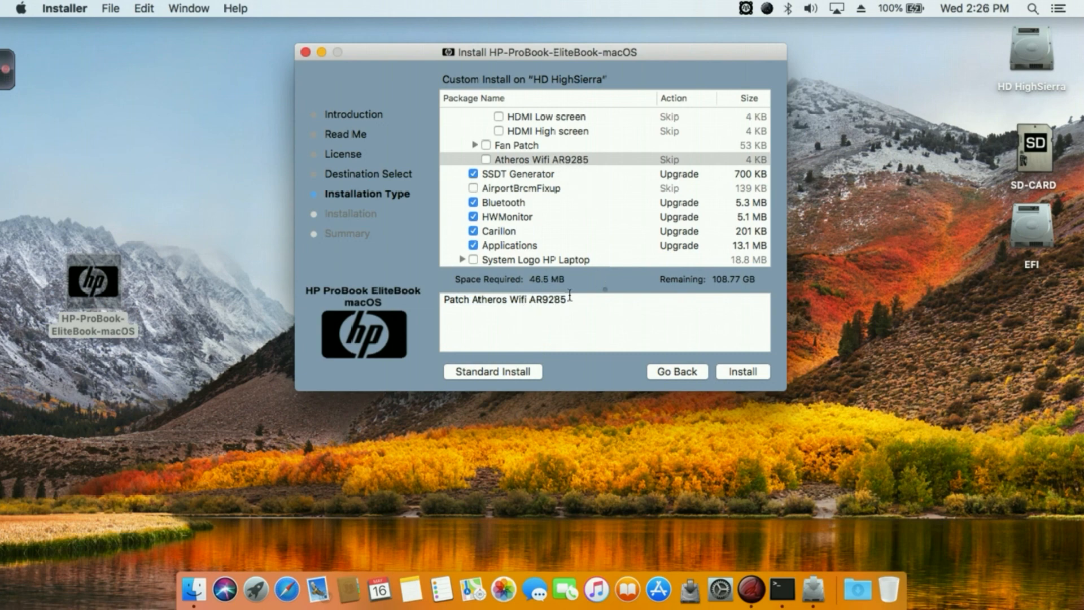
left_click_drag(569, 299, 442, 291)
left_click(480, 320)
left_click(306, 52)
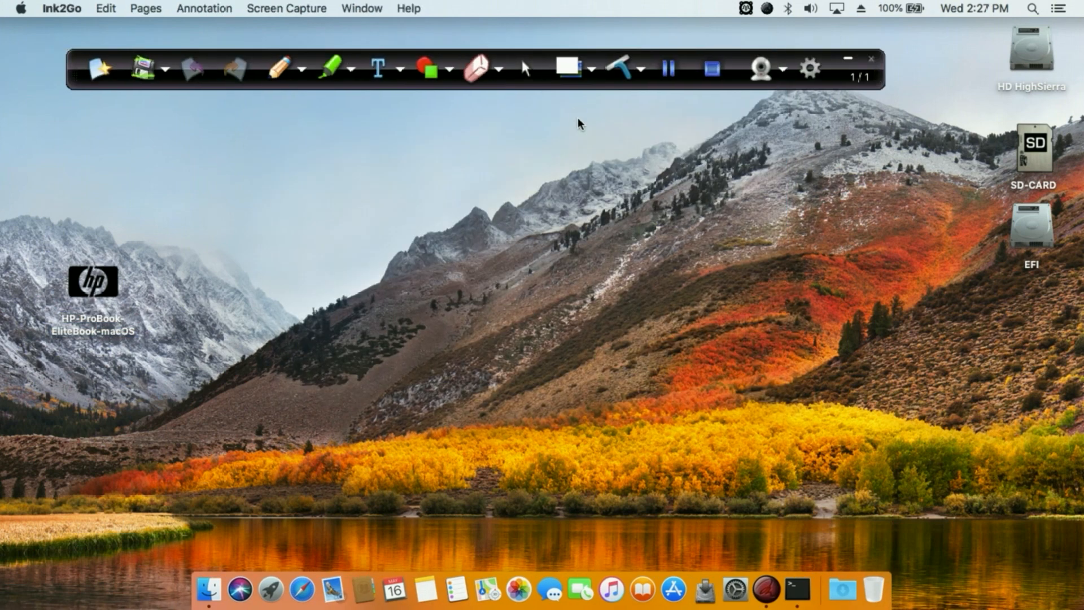